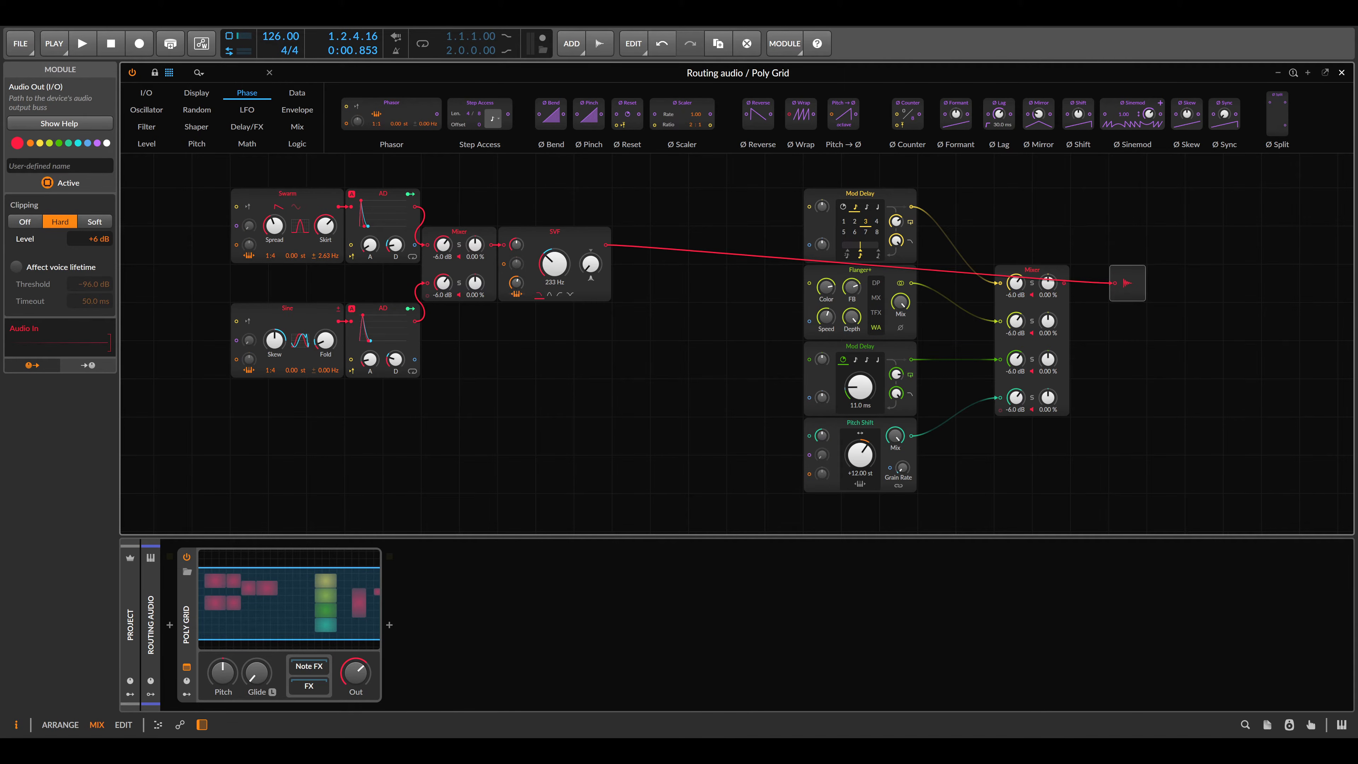
Add a Split module from the Mix category after the SVF and set its out ports to 4
left_click(297, 127)
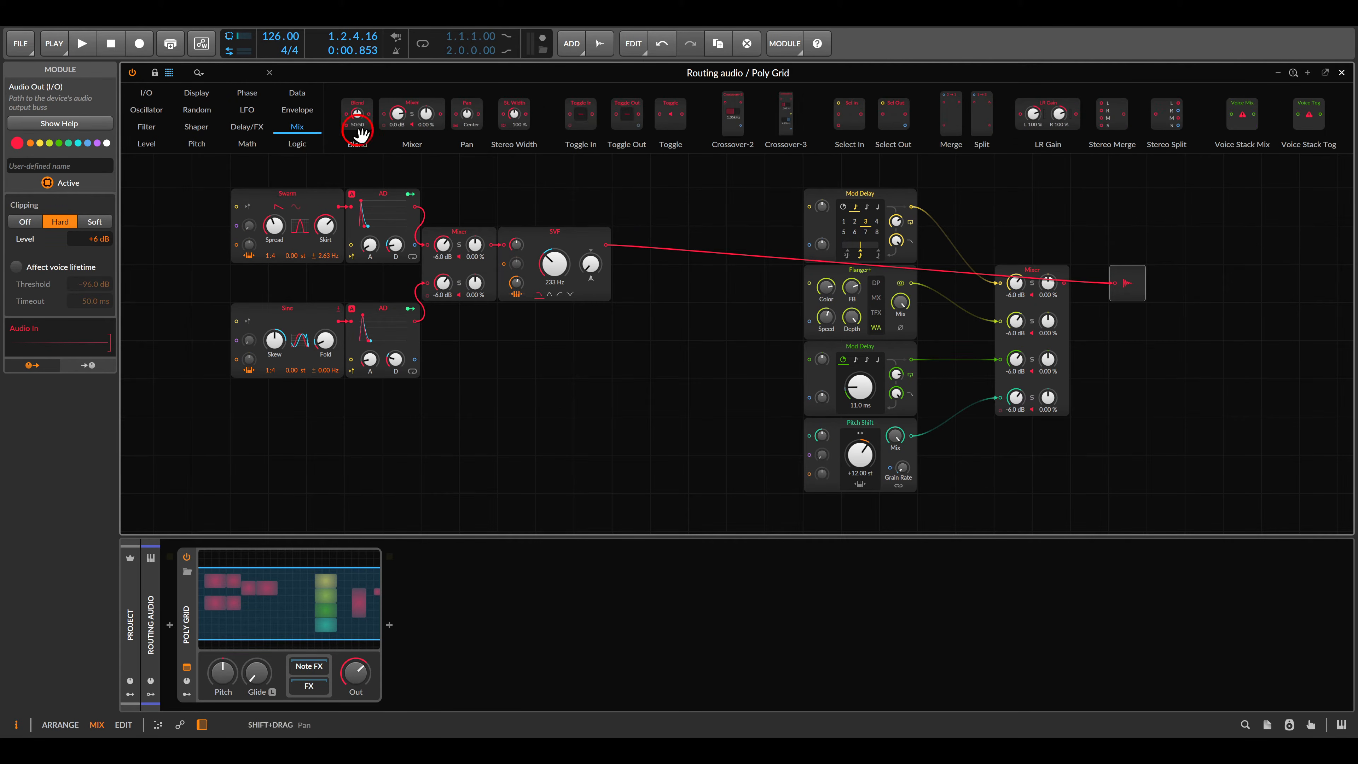
left_click_drag(980, 113, 669, 263)
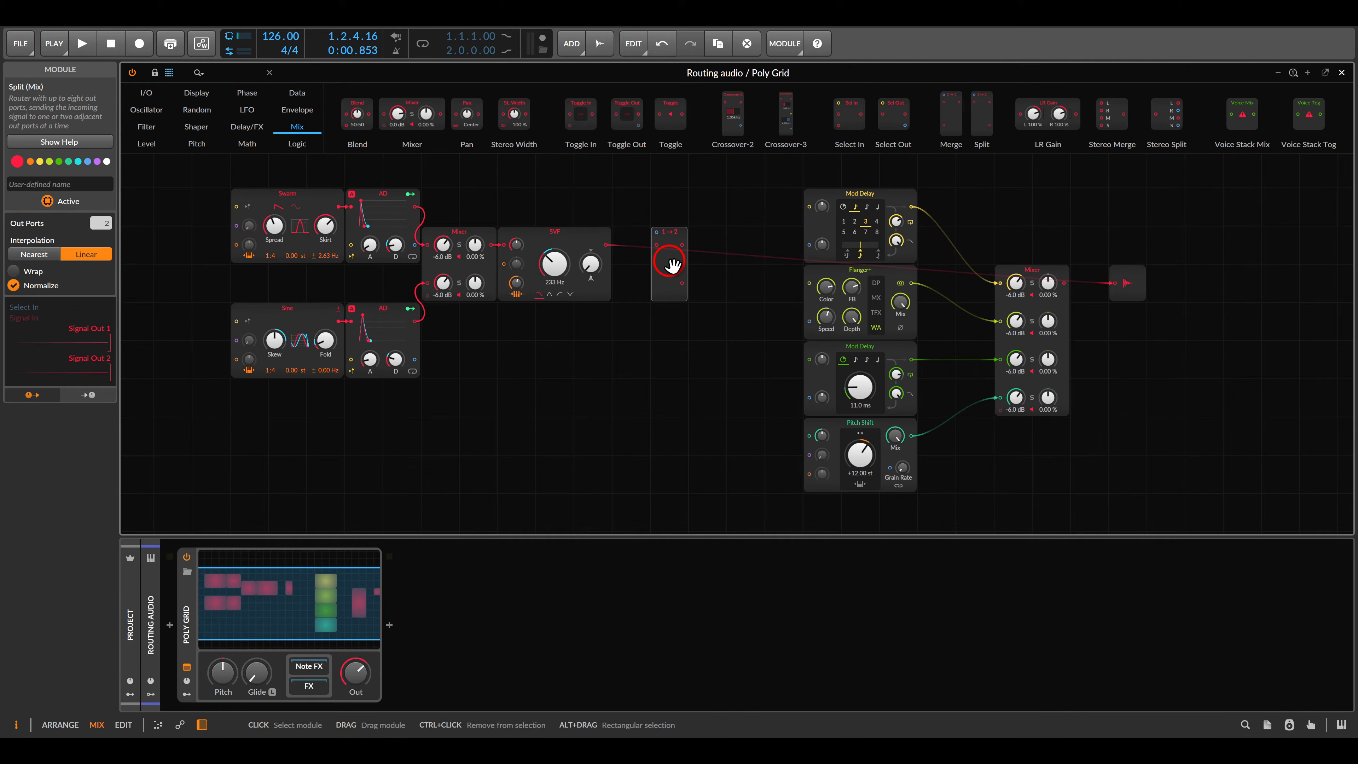
left_click_drag(101, 225, 101, 220)
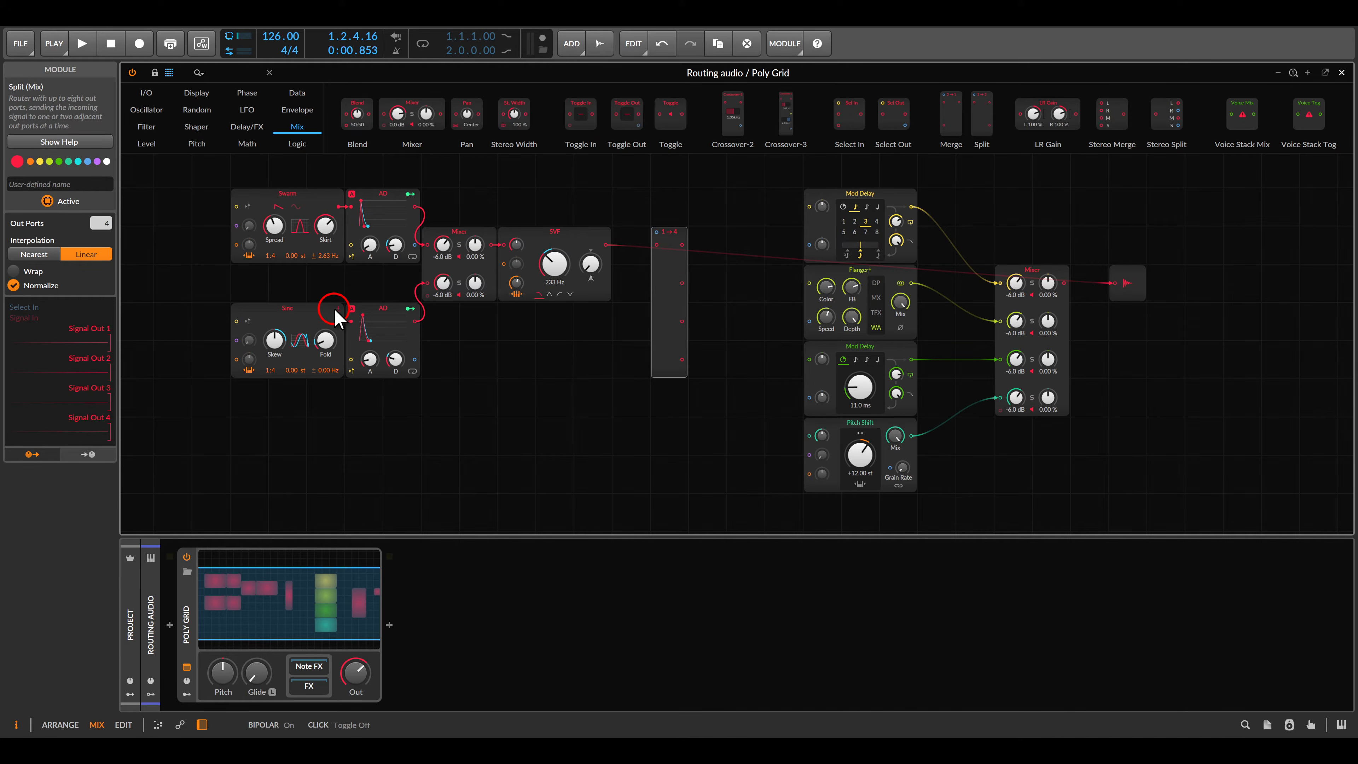
Inspect the Sine oscillator and SVF in the patch, and audition the sound with brief playback
left_click(293, 310)
left_click(499, 220)
left_click_drag(499, 220, 585, 252)
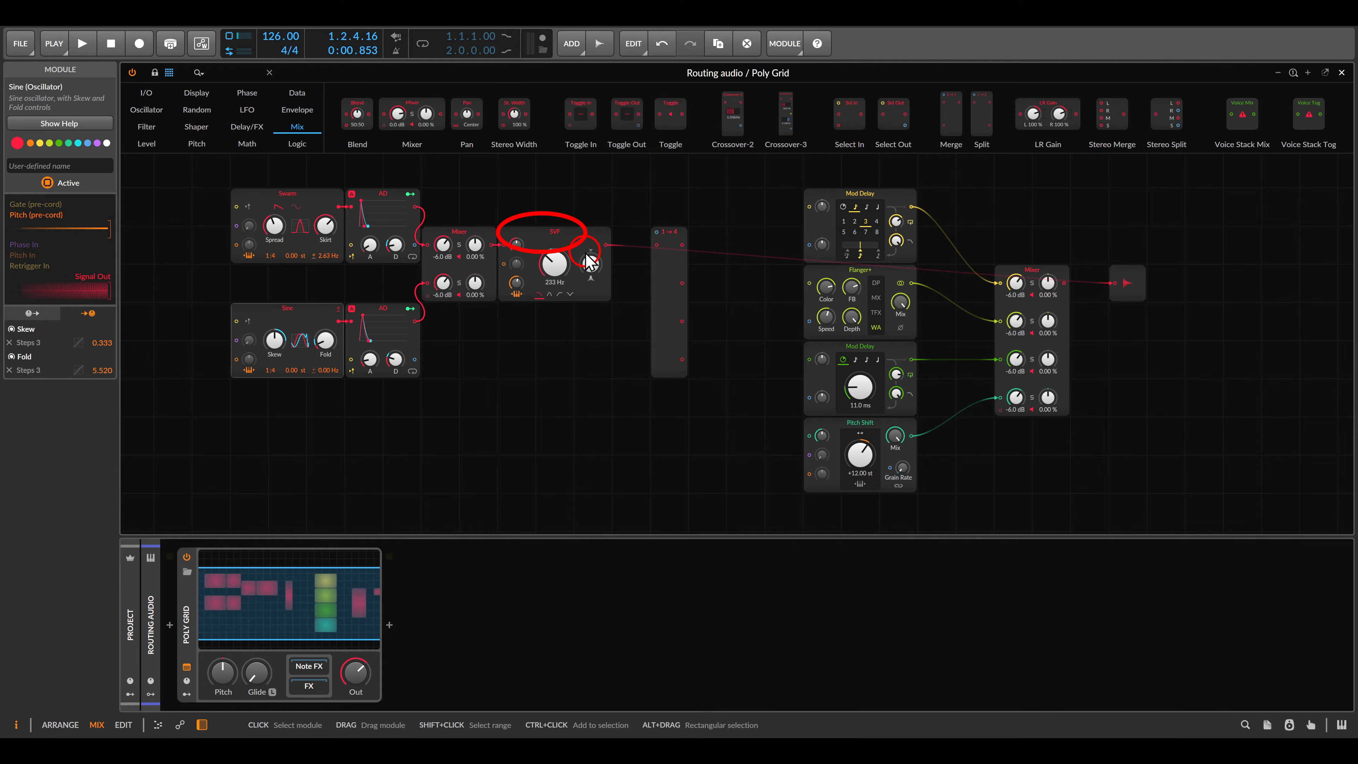
key("space")
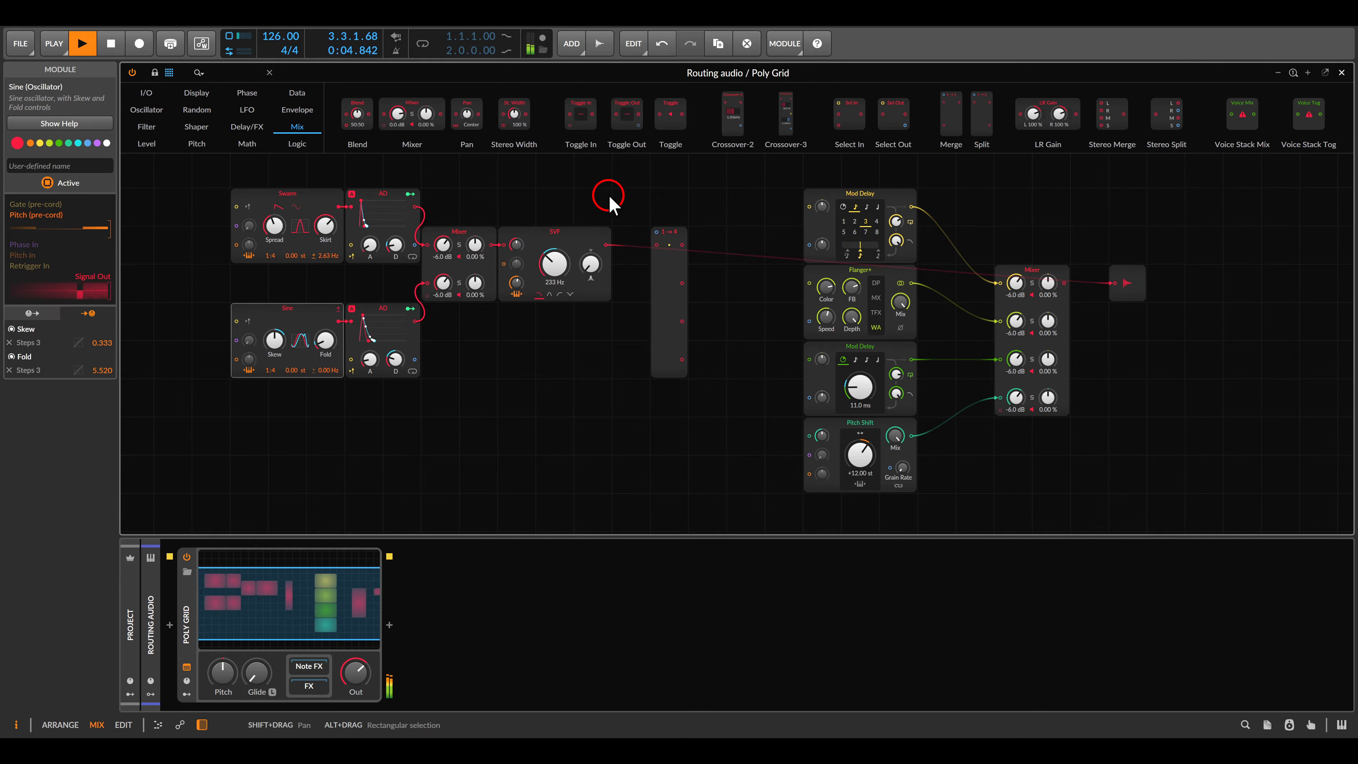
key("space")
Remove the cable from the SVF output to Audio Out and connect that output to the Split's signal input
double_click(607, 245)
scroll(616, 289, "up", 1)
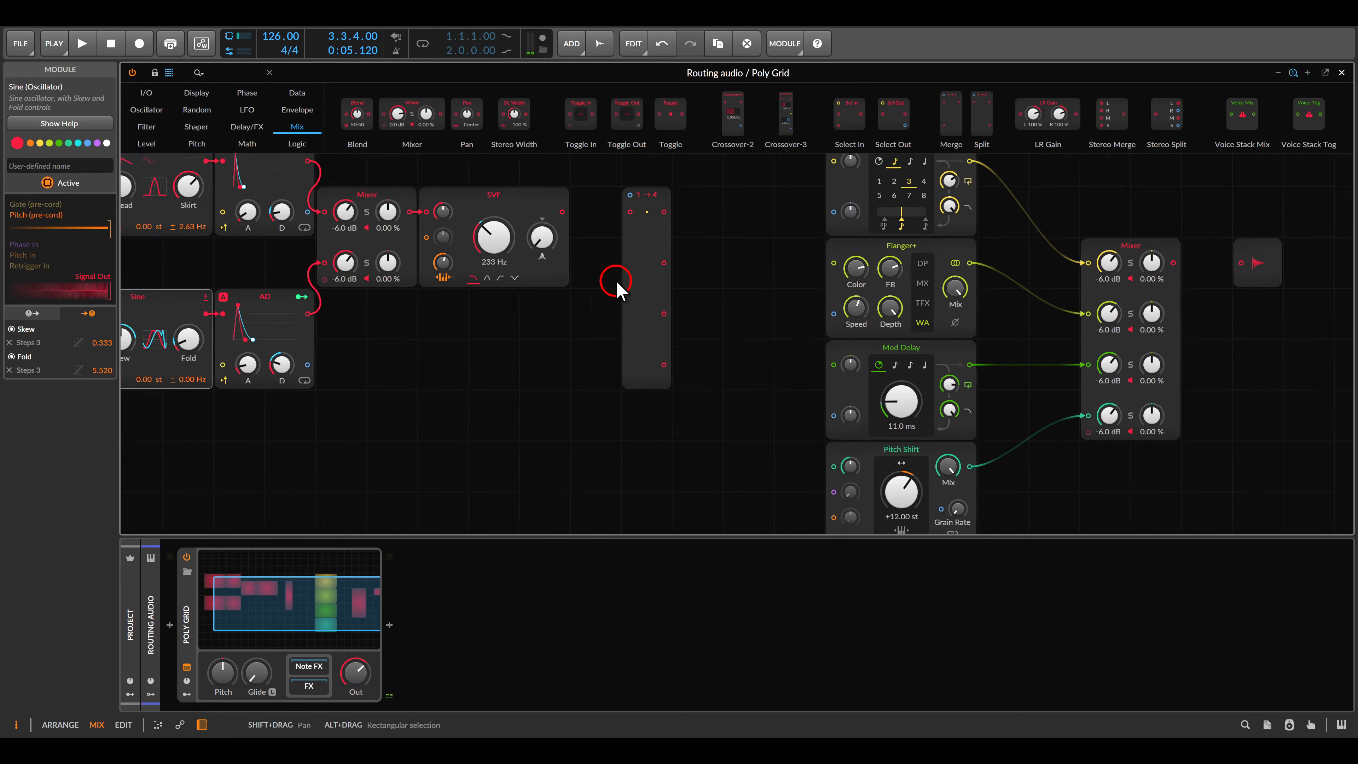
left_click_drag(598, 245, 638, 271)
left_click_drag(552, 204, 628, 203)
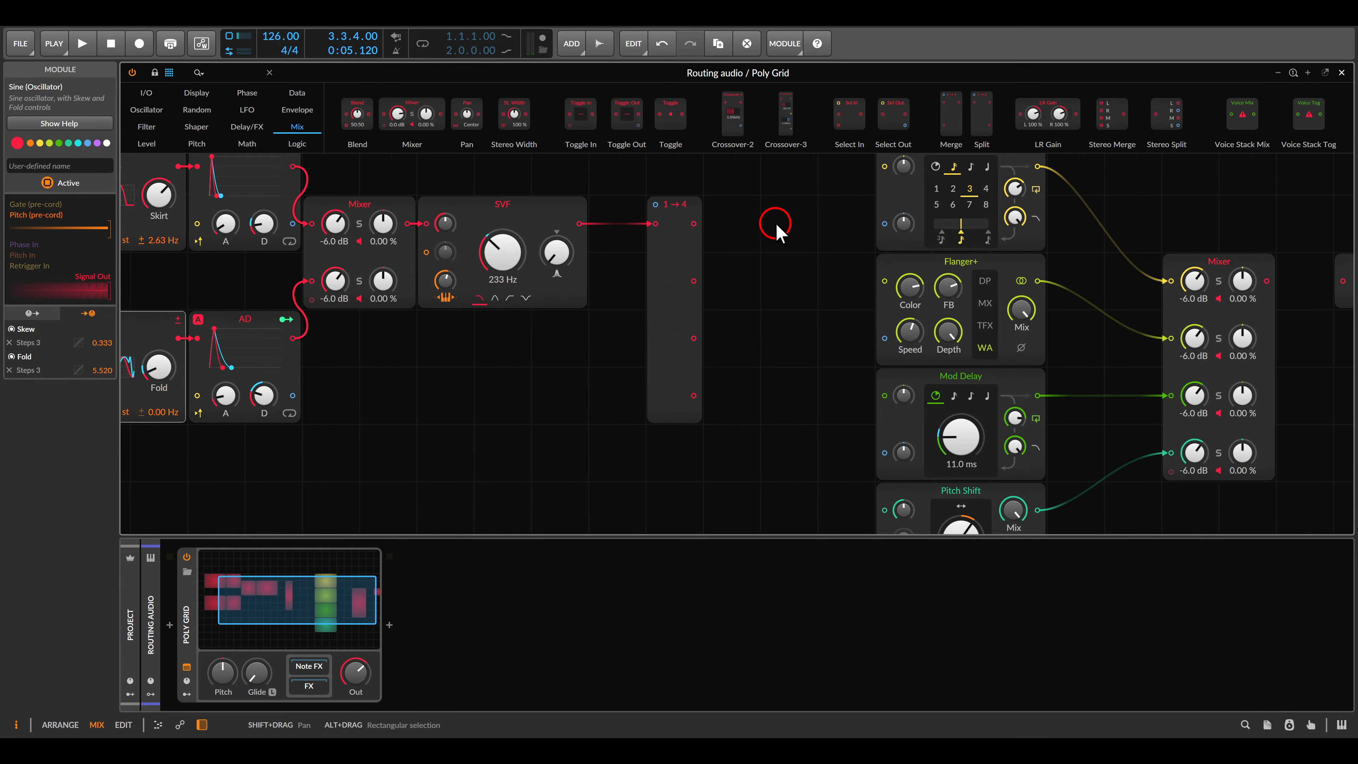
Connect the Split's four outputs, in order, to the upper Mod Delay, Flanger+, lower Mod Delay and Pitch Shift inputs
left_click_drag(776, 228, 721, 267)
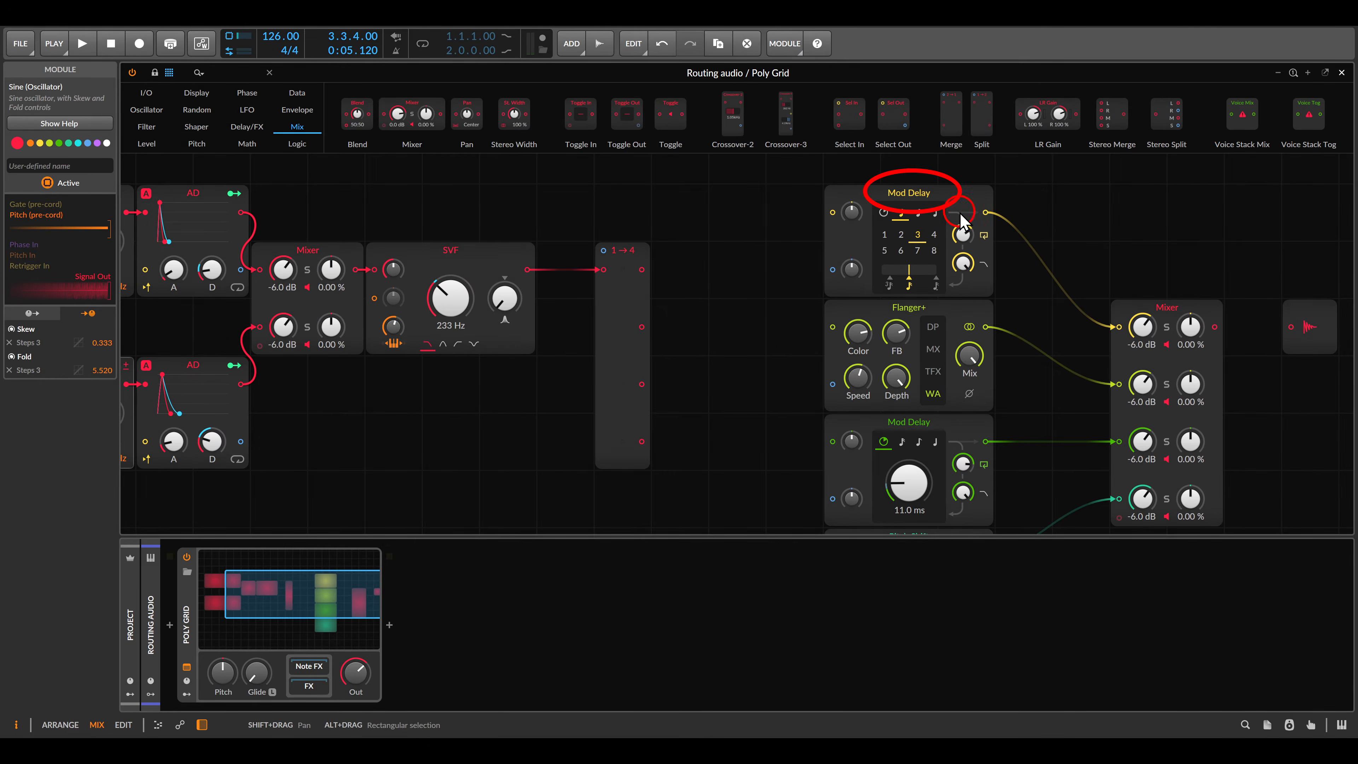
left_click_drag(641, 269, 830, 212)
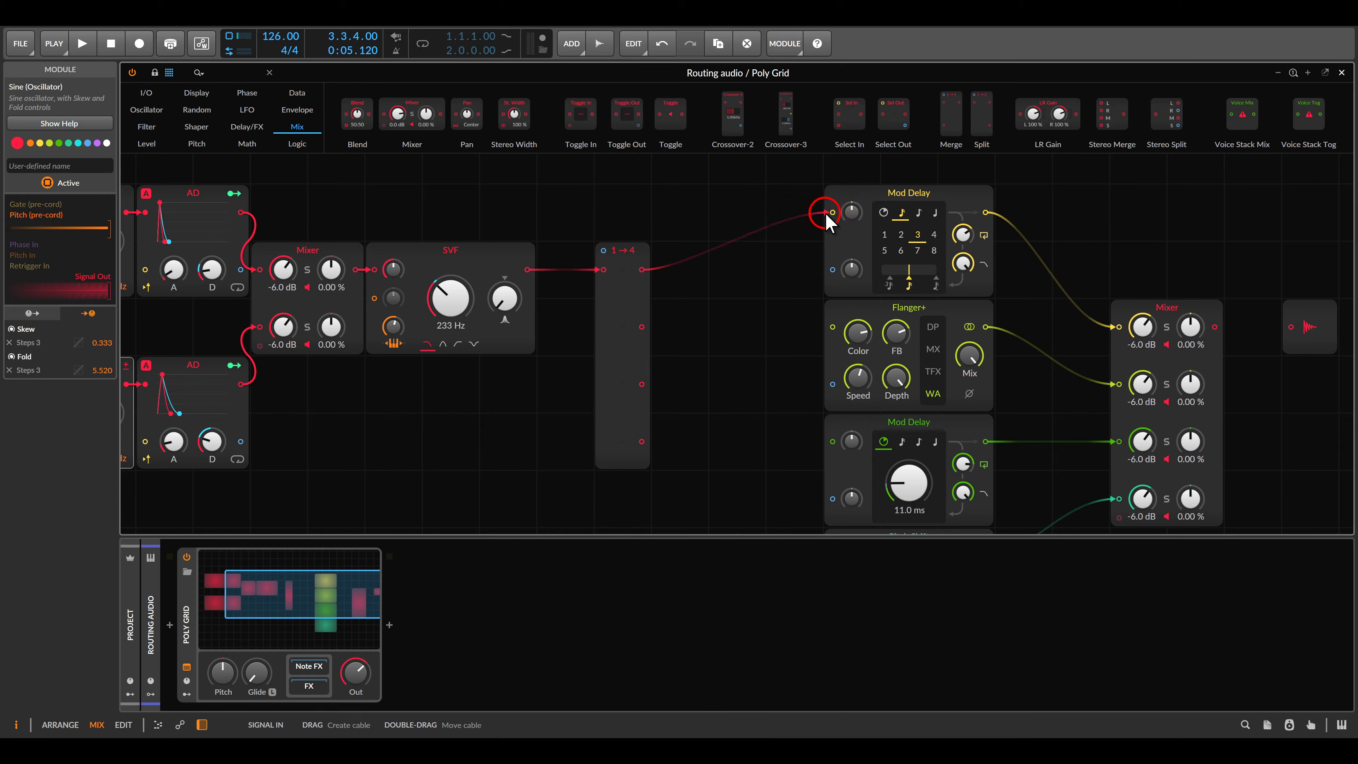
scroll(722, 236, "down", 2)
left_click_drag(642, 269, 832, 270)
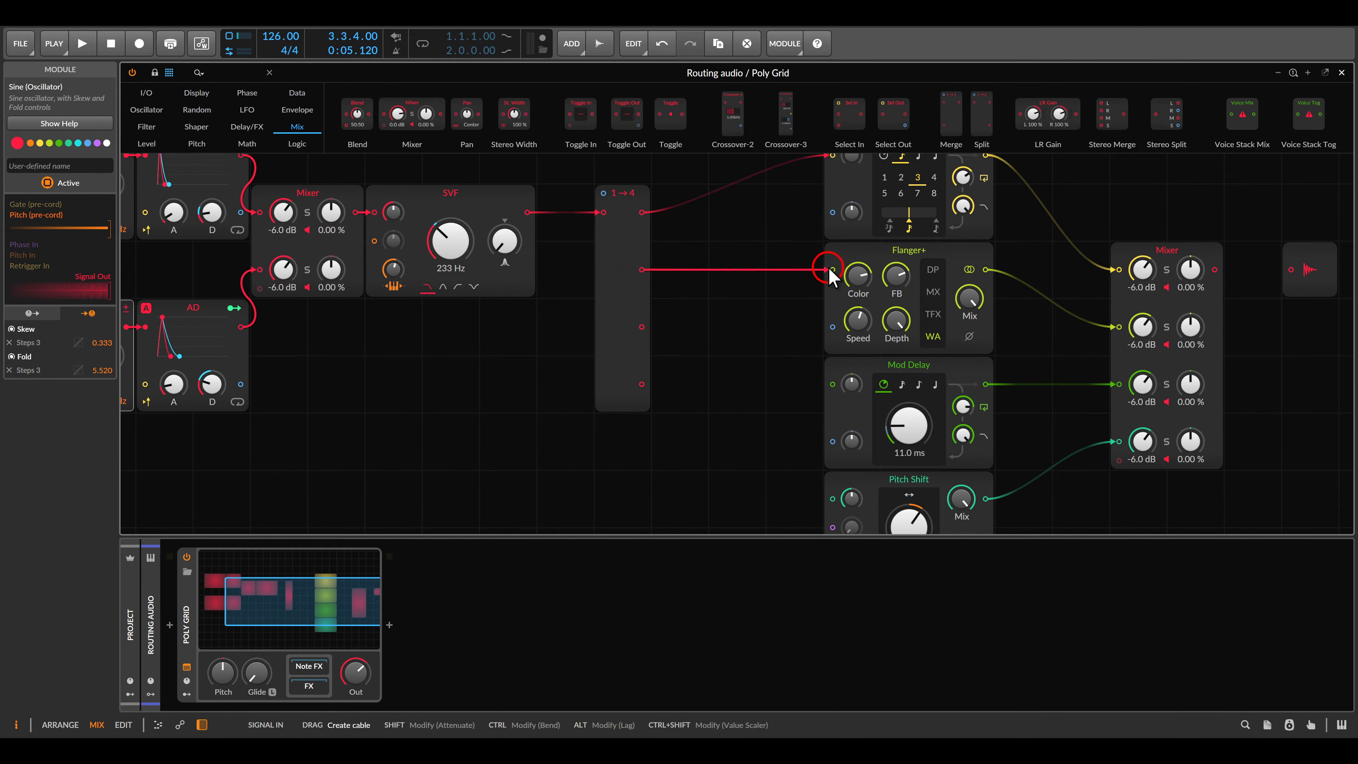
scroll(731, 267, "down", 4)
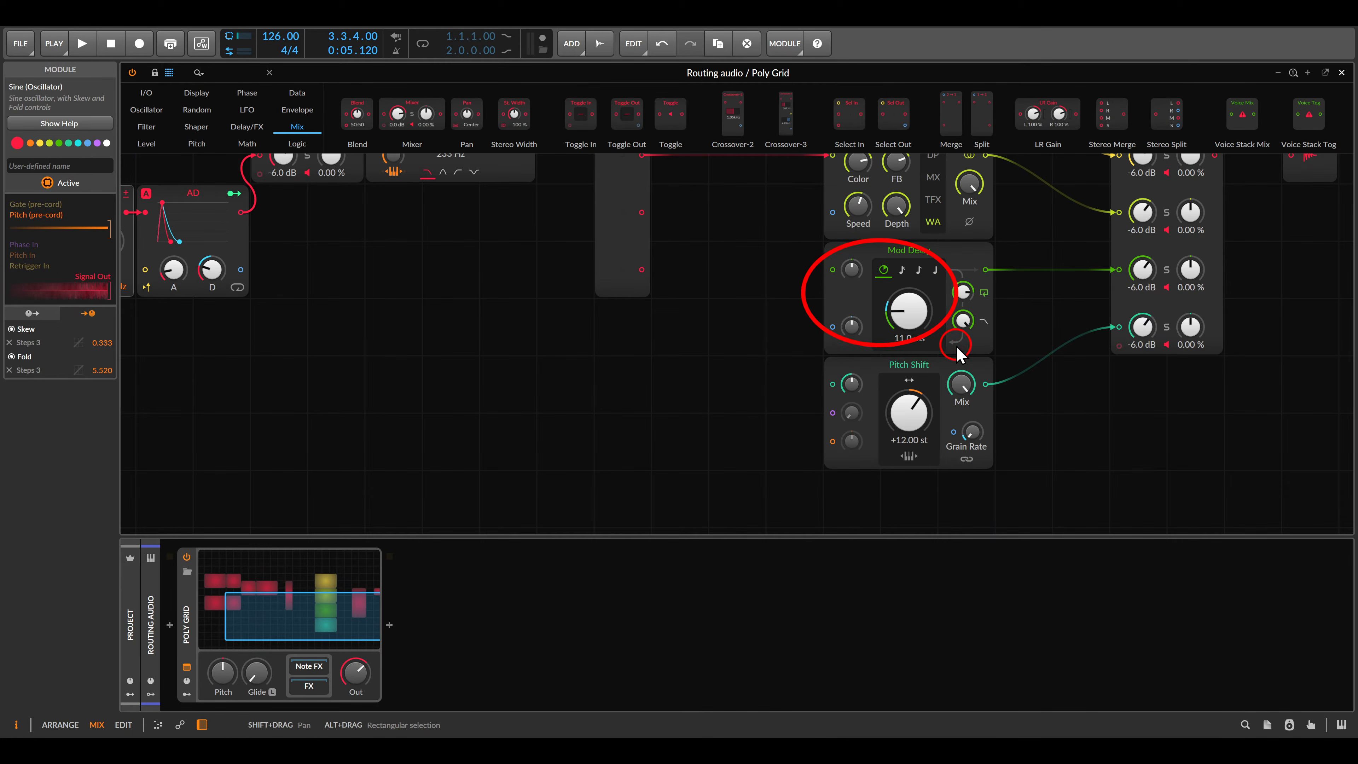
left_click_drag(642, 213, 832, 269)
left_click_drag(642, 269, 832, 385)
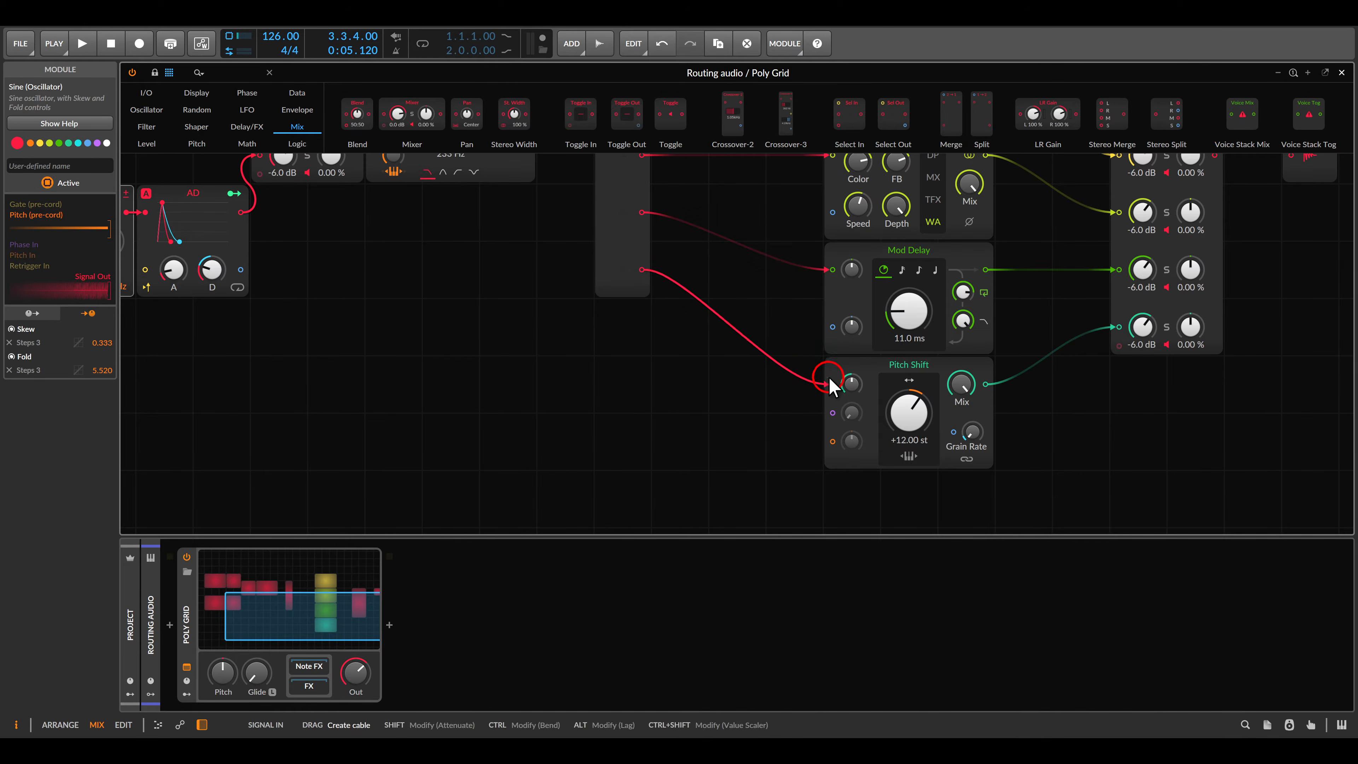
Connect the output of the four-channel Mixer after the effects to Audio Out
scroll(728, 324, "down", 3)
left_click_drag(726, 331, 584, 244)
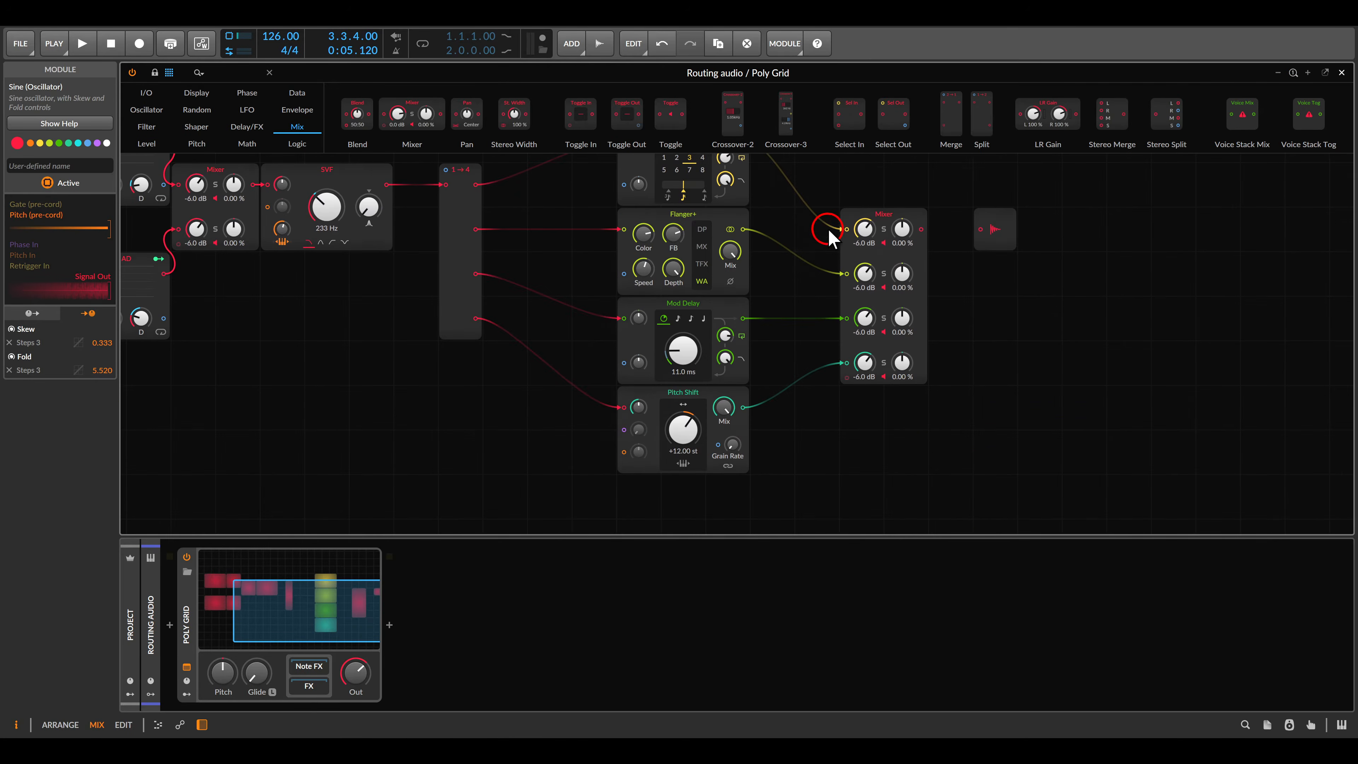
left_click_drag(807, 192, 944, 402)
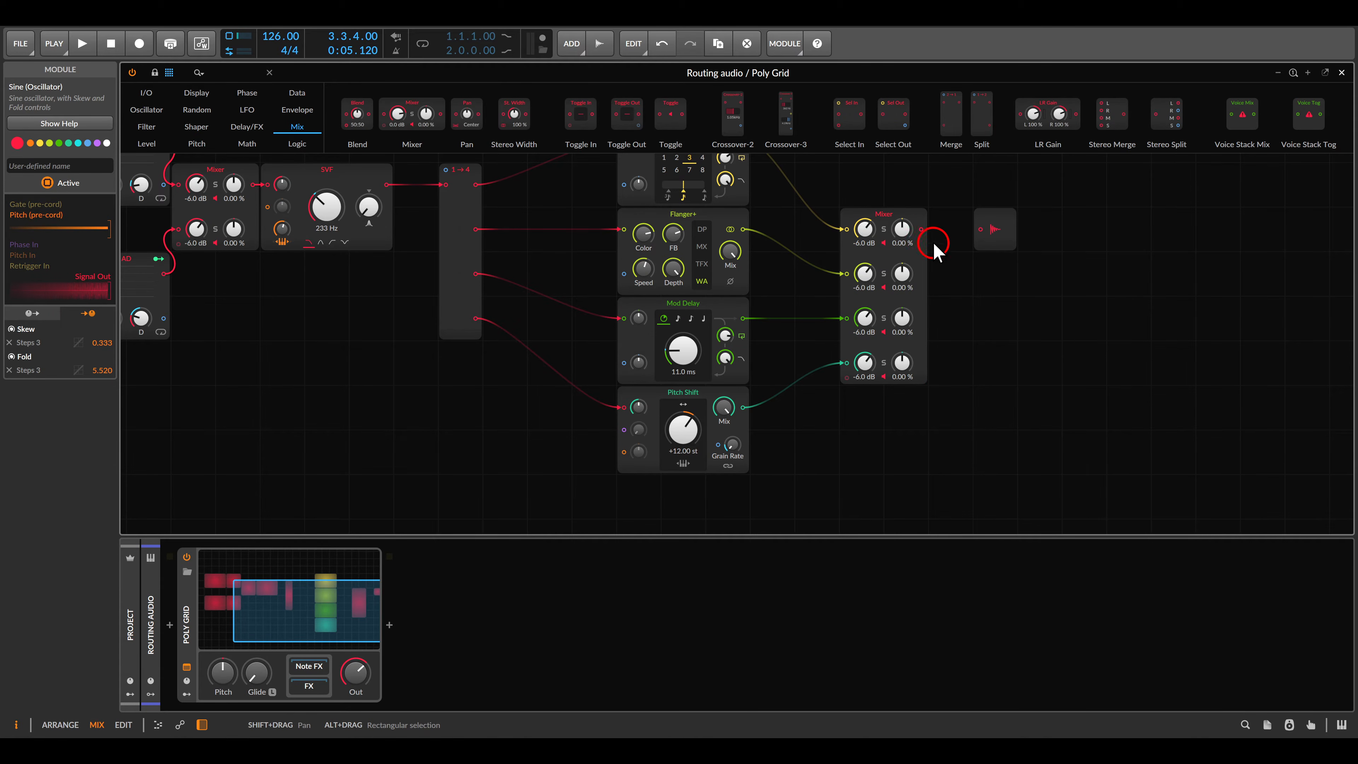
left_click_drag(921, 229, 980, 228)
Add a Value module from the Level category feeding the Split's select input, and start playback
left_click_drag(551, 237, 846, 331)
scroll(757, 292, "up", 3)
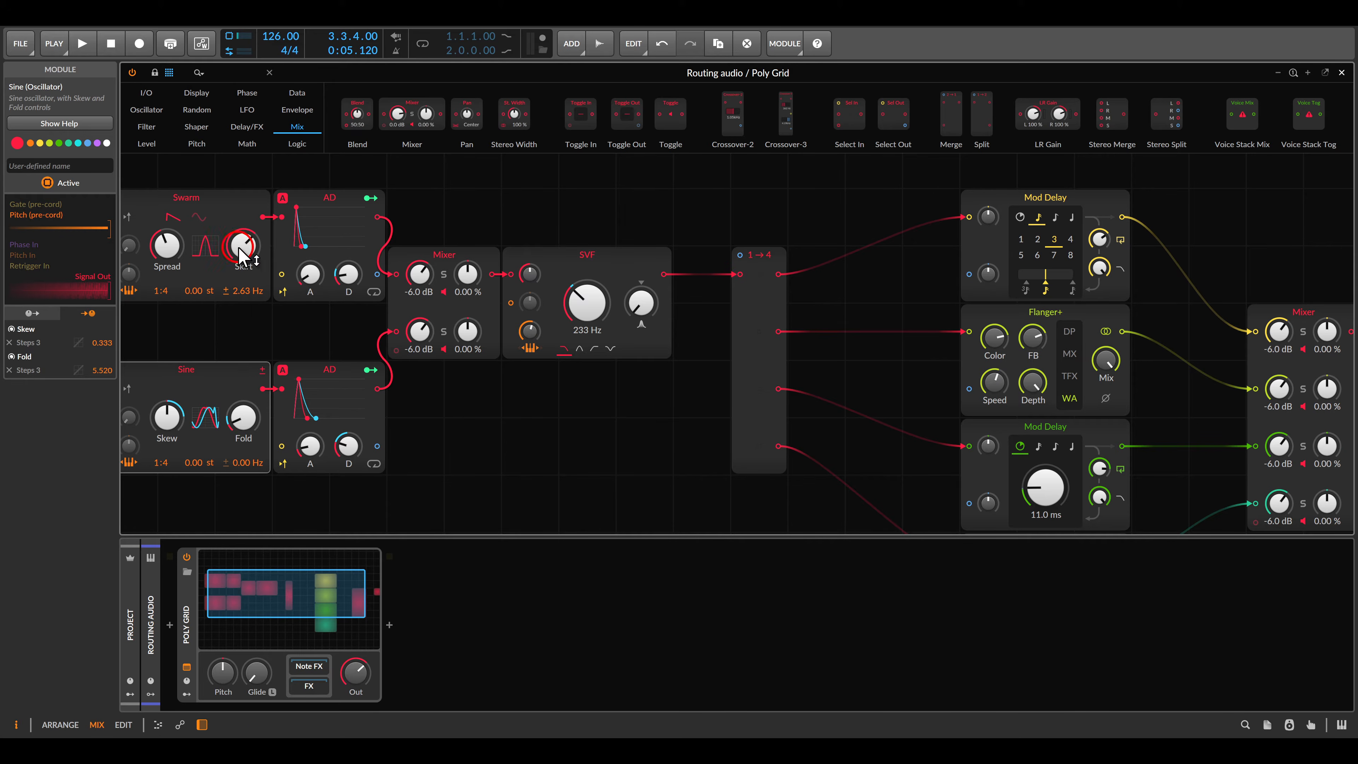
left_click(159, 148)
left_click_drag(394, 113, 740, 255)
key("space")
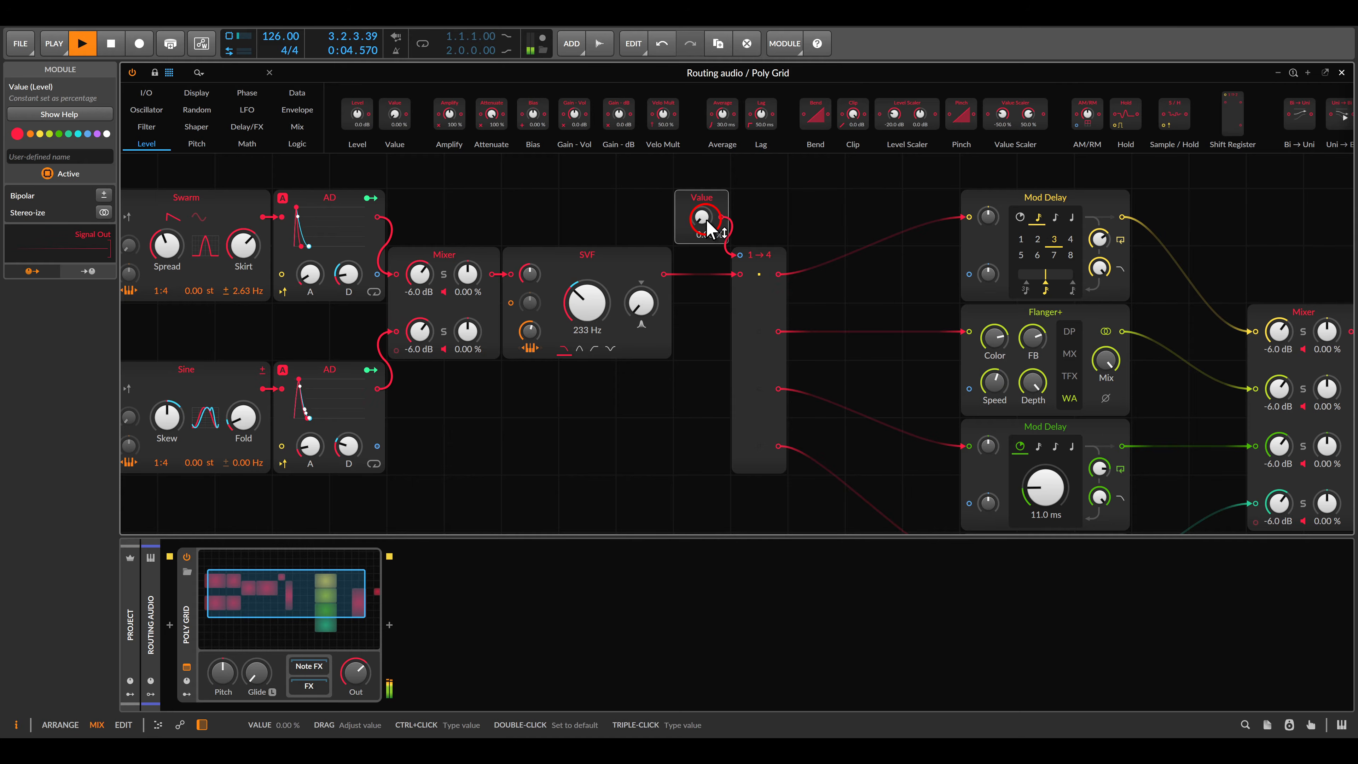
Sweep the Value module upward across the Split outputs and back to 0%, and delete the module
left_click_drag(707, 220, 707, 214)
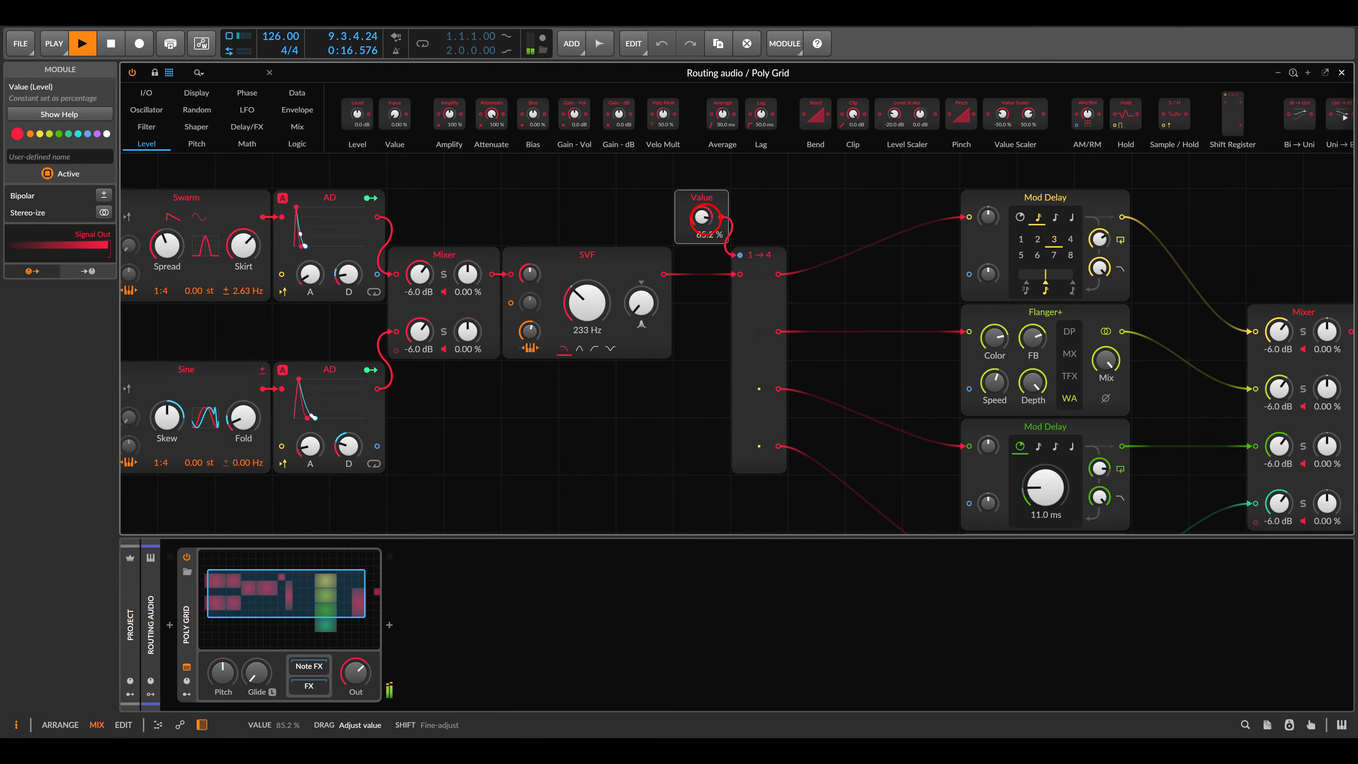
left_click_drag(706, 219, 706, 220)
mouse_move(706, 220)
left_mouse_down()
mouse_move(702, 198)
mouse_move(708, 228)
left_mouse_up()
left_click(700, 199)
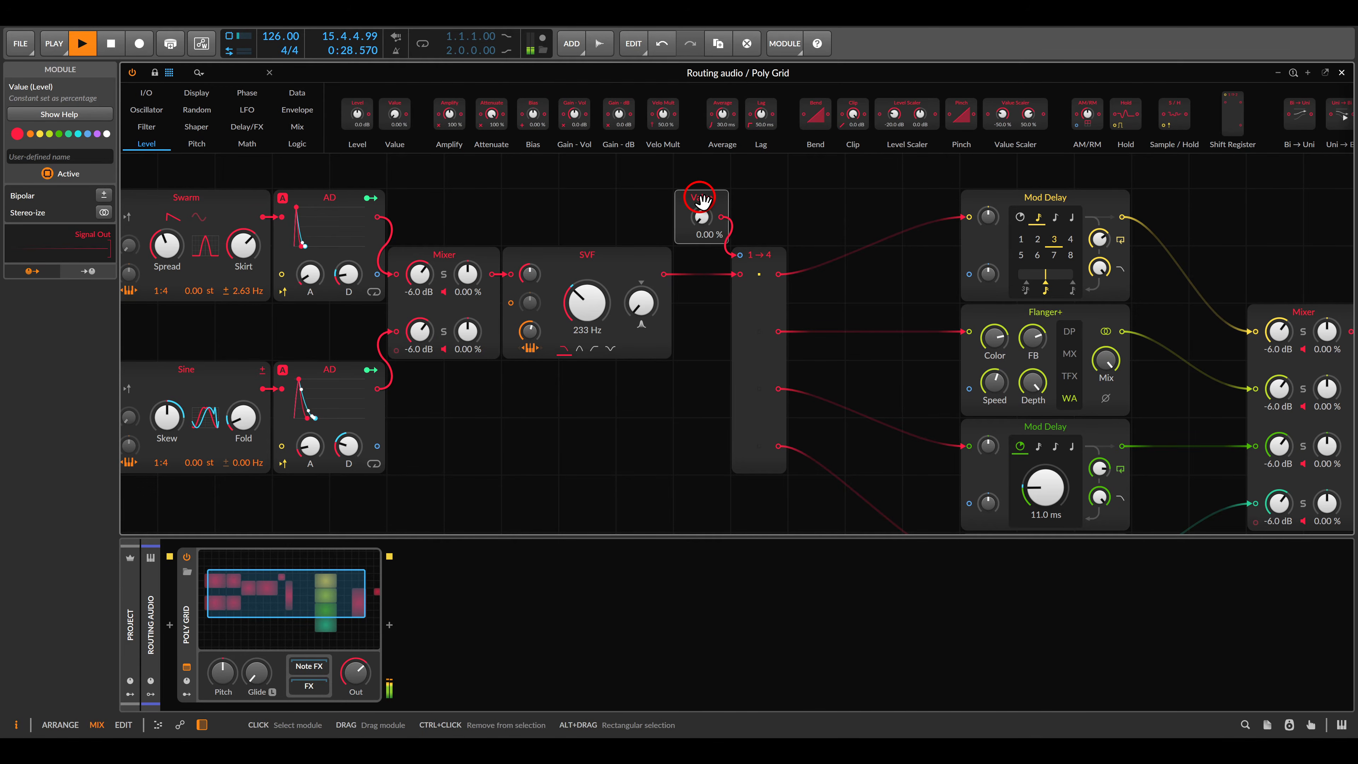
key("Delete")
Add a Step Access module above the SVF with its timebase set to Bar and connect it to the Split's select input
left_click(246, 94)
left_click(309, 119)
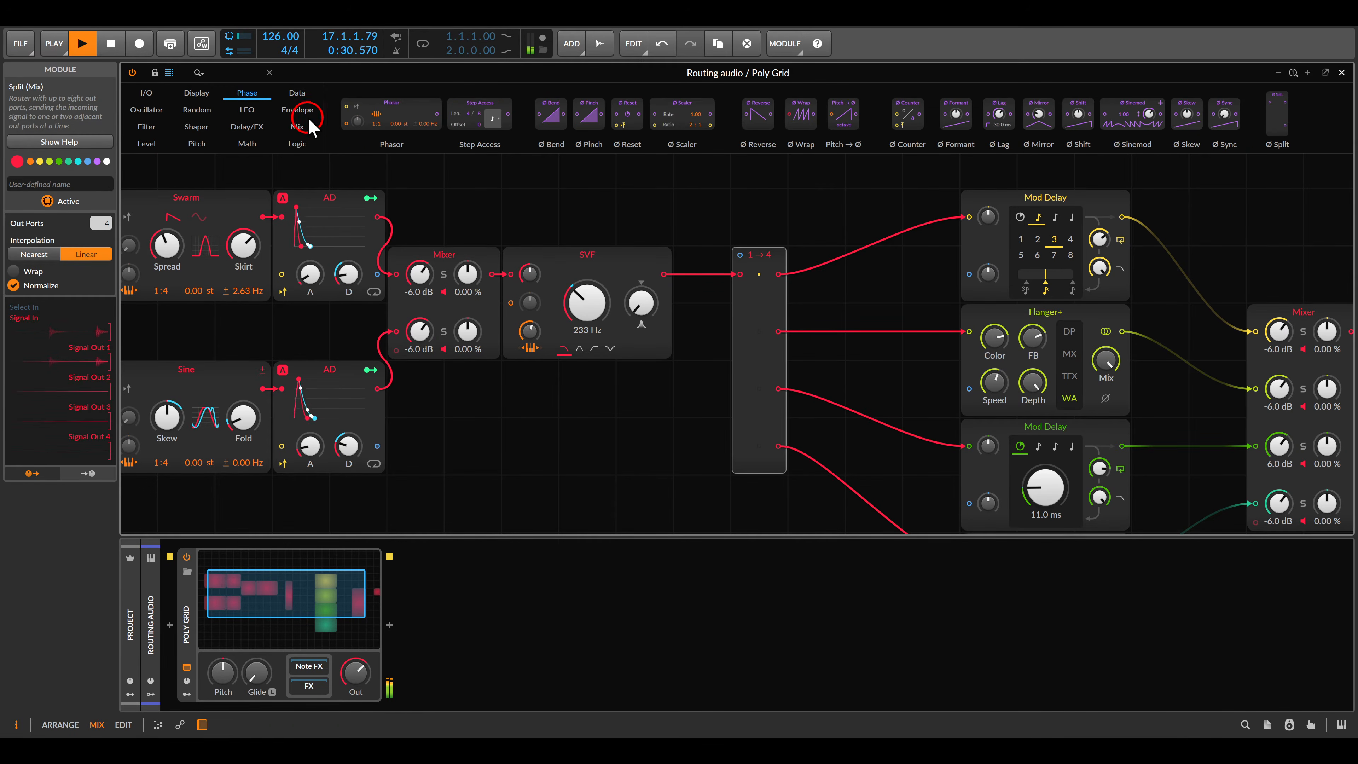
left_click_drag(484, 124, 636, 224)
left_click(638, 225)
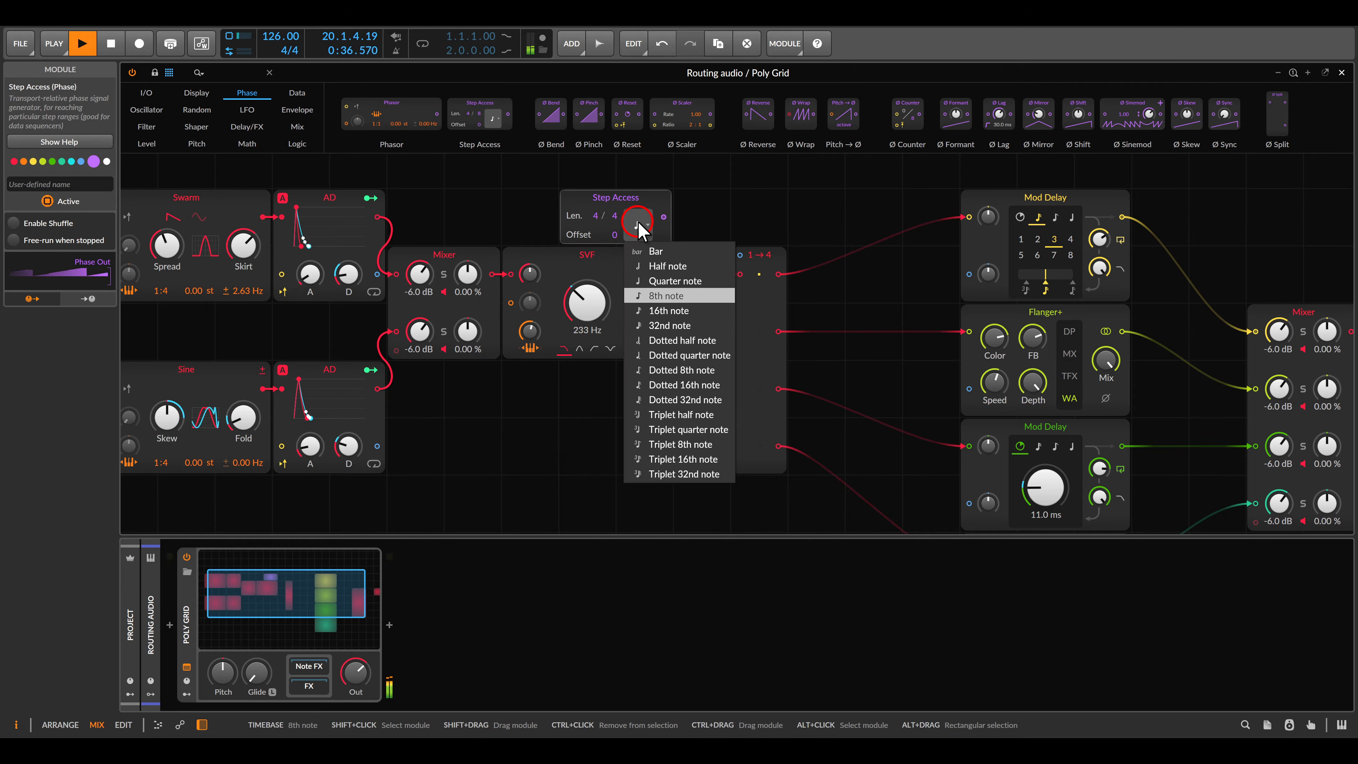
left_click(657, 252)
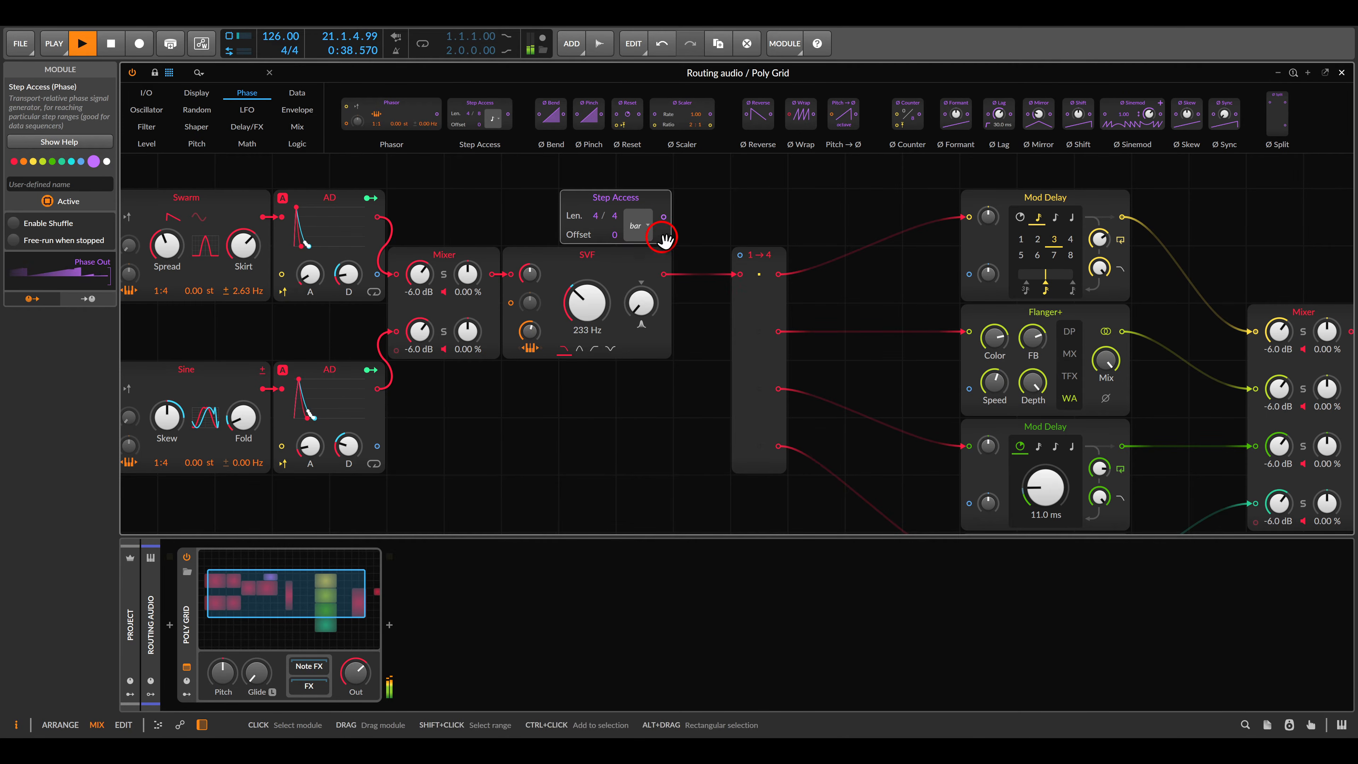
left_click_drag(664, 216, 740, 254)
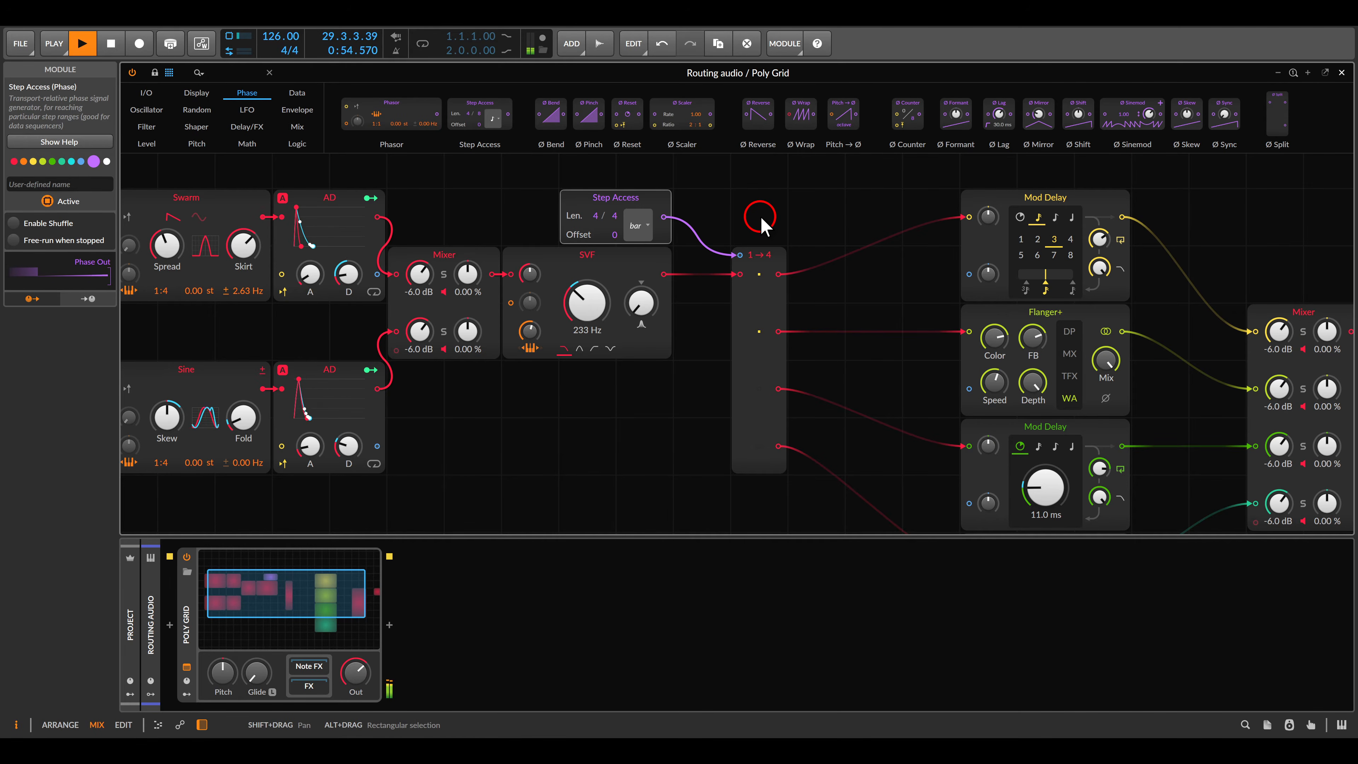
Close the current grid, launch the Bass track's Scene 1 clip and open its Poly Grid
key("Escape")
left_click(276, 81)
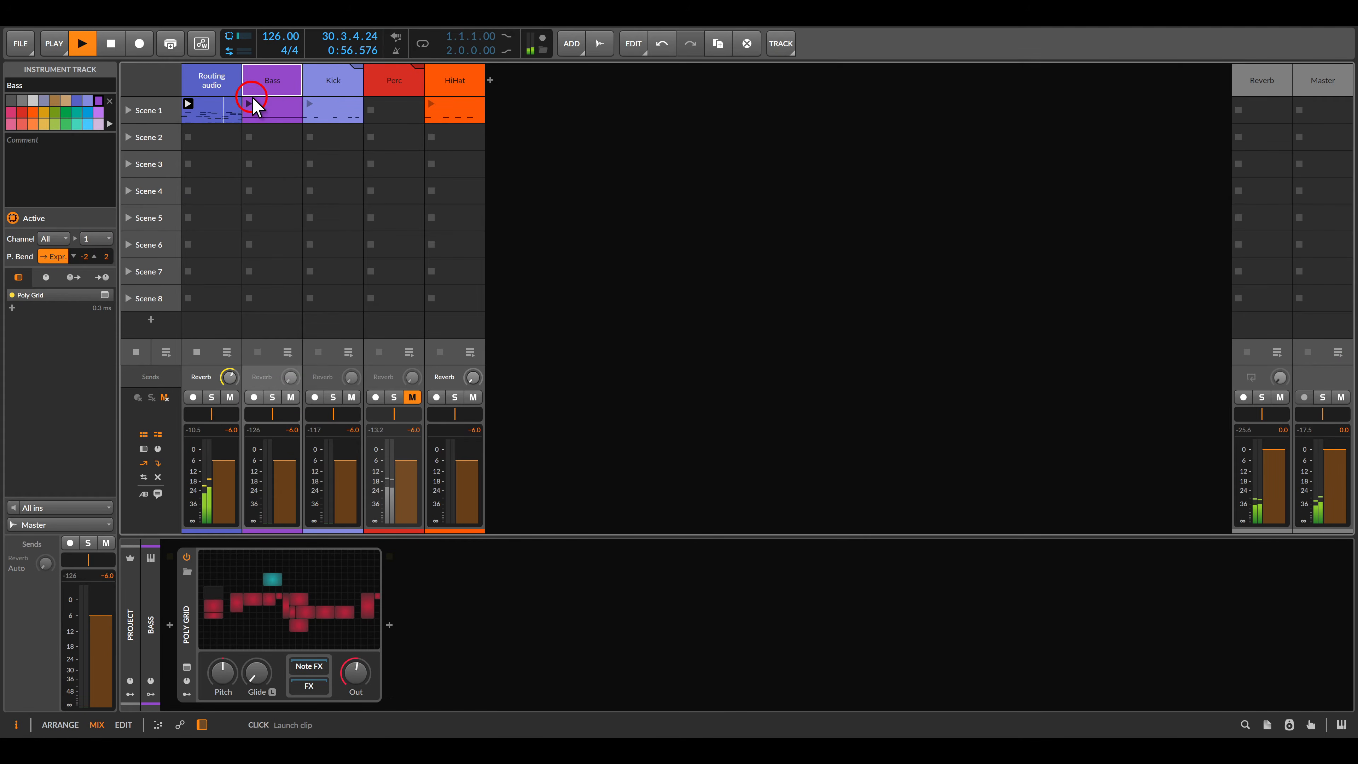
double_click(273, 575)
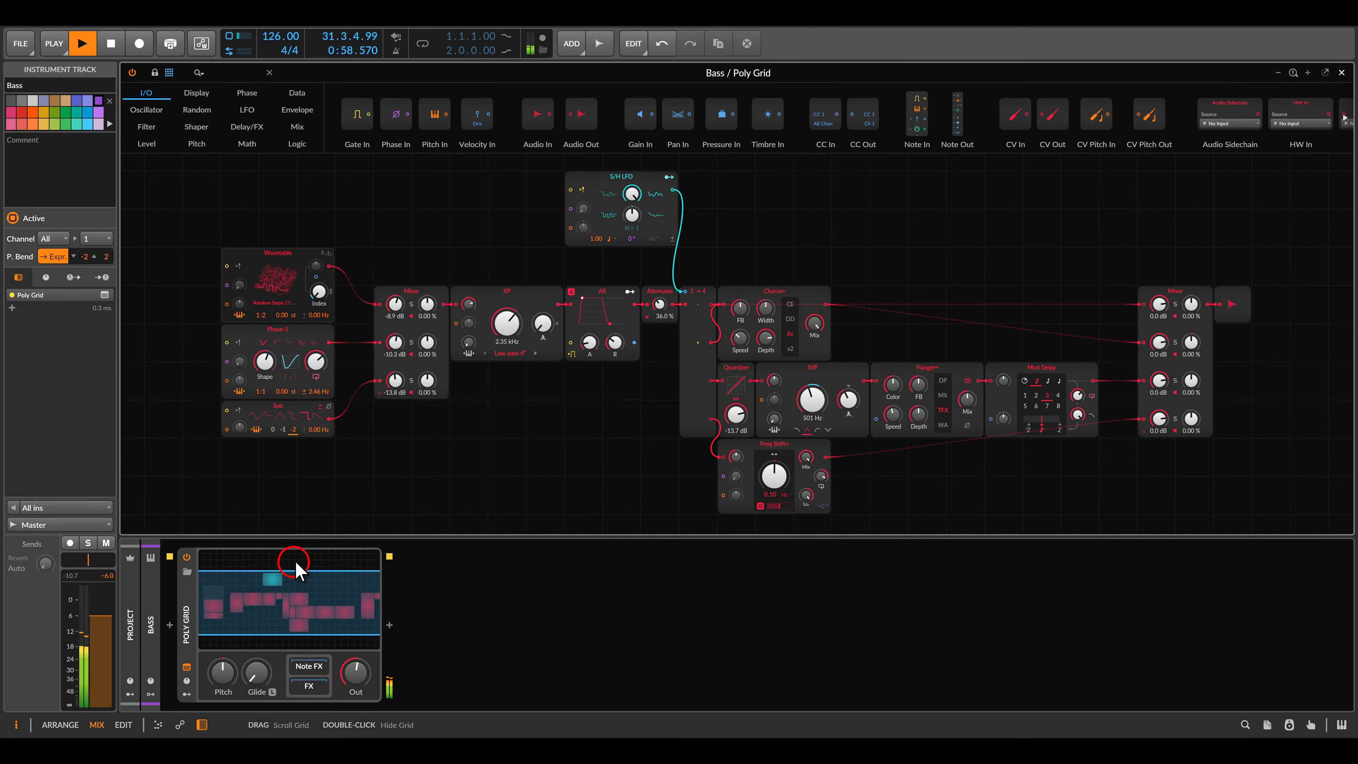
Examine how the Bass patch routes its oscillators through a Split selected by an S/H LFO into parallel effect chains and the Mixer
left_click(469, 418)
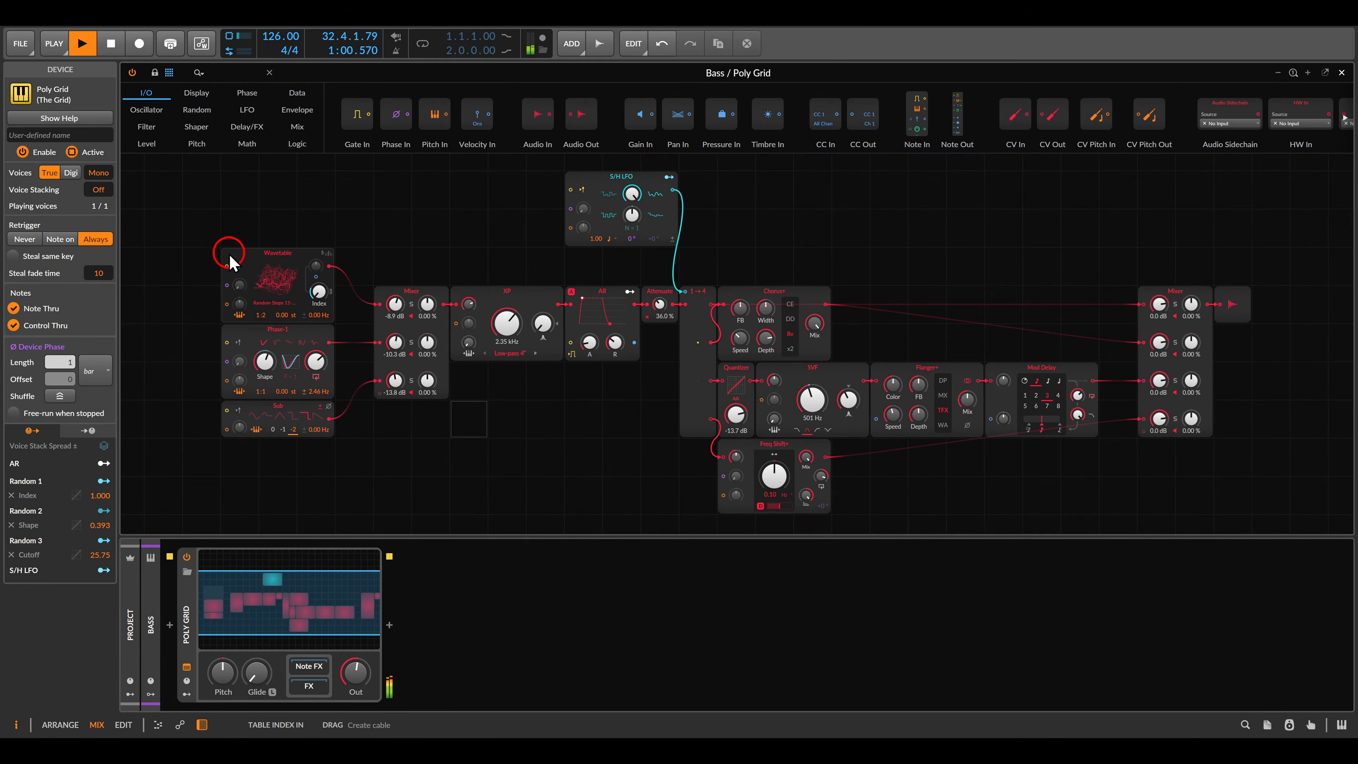
left_click_drag(189, 219, 333, 468)
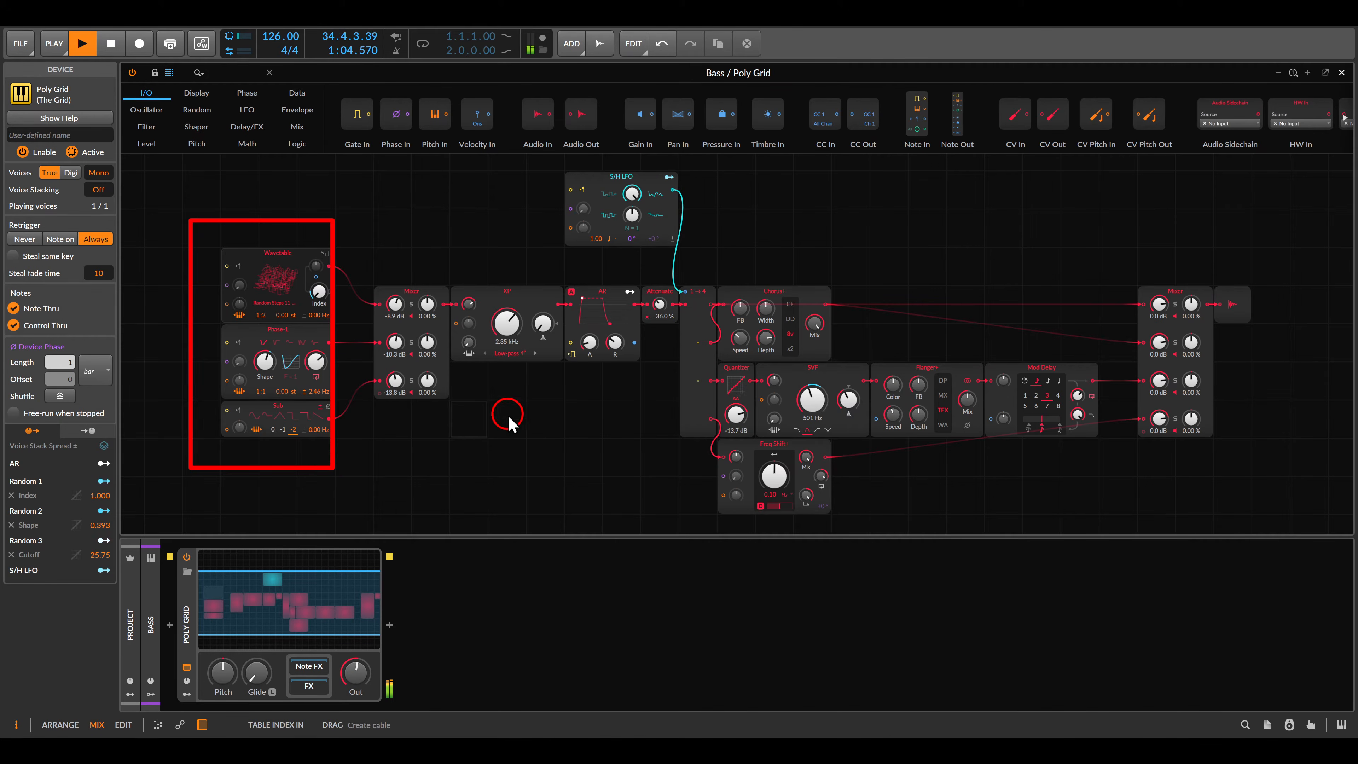
key("Escape")
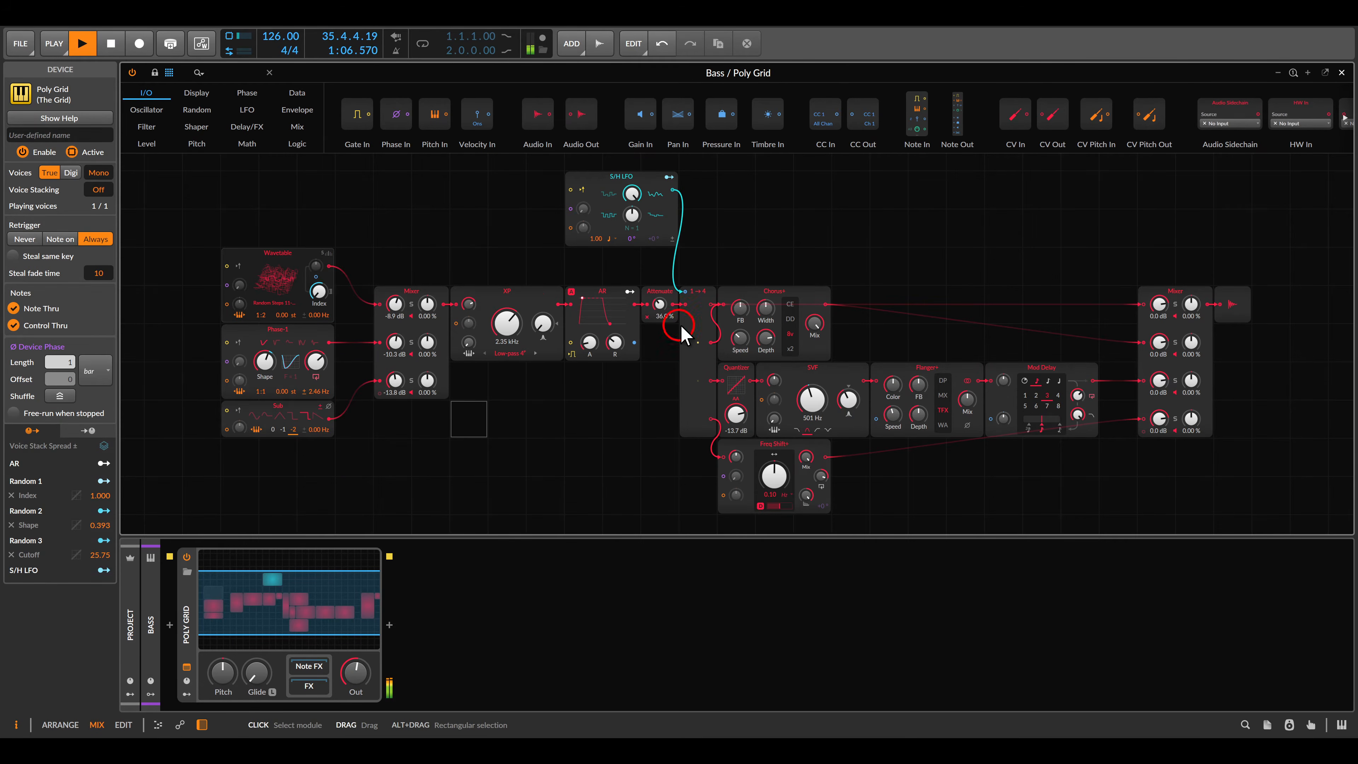
scroll(700, 323, "up", 2)
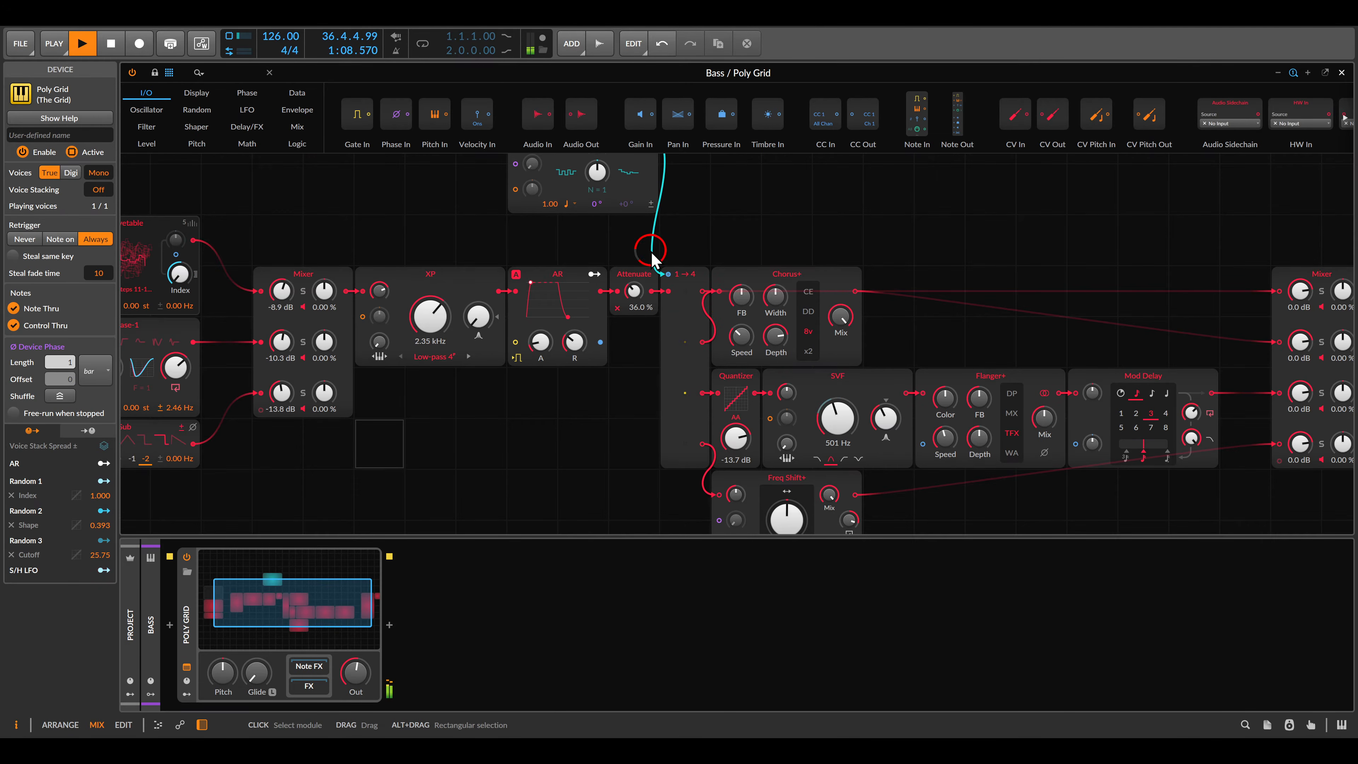
scroll(652, 304, "up", 2)
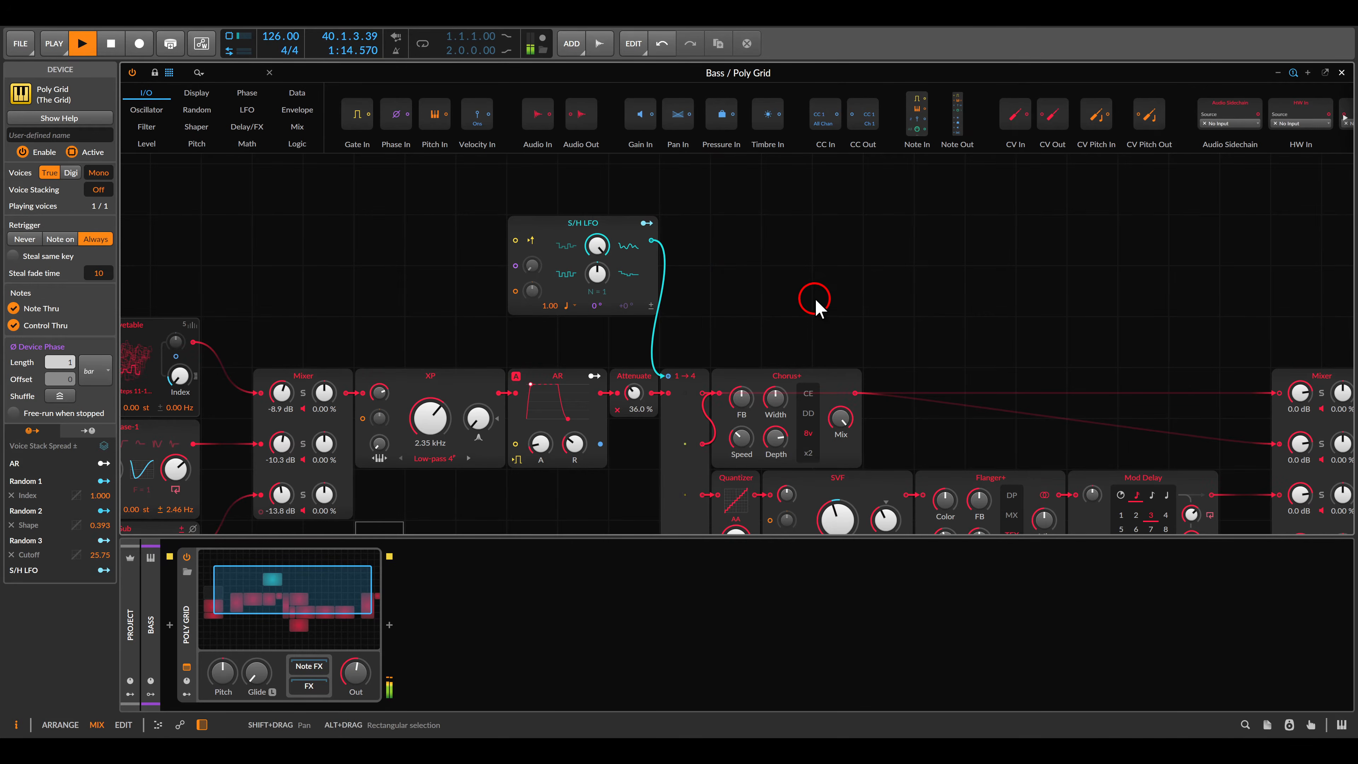
left_click_drag(868, 323, 644, 251)
scroll(653, 249, "down", 1)
left_click_drag(745, 335, 775, 257)
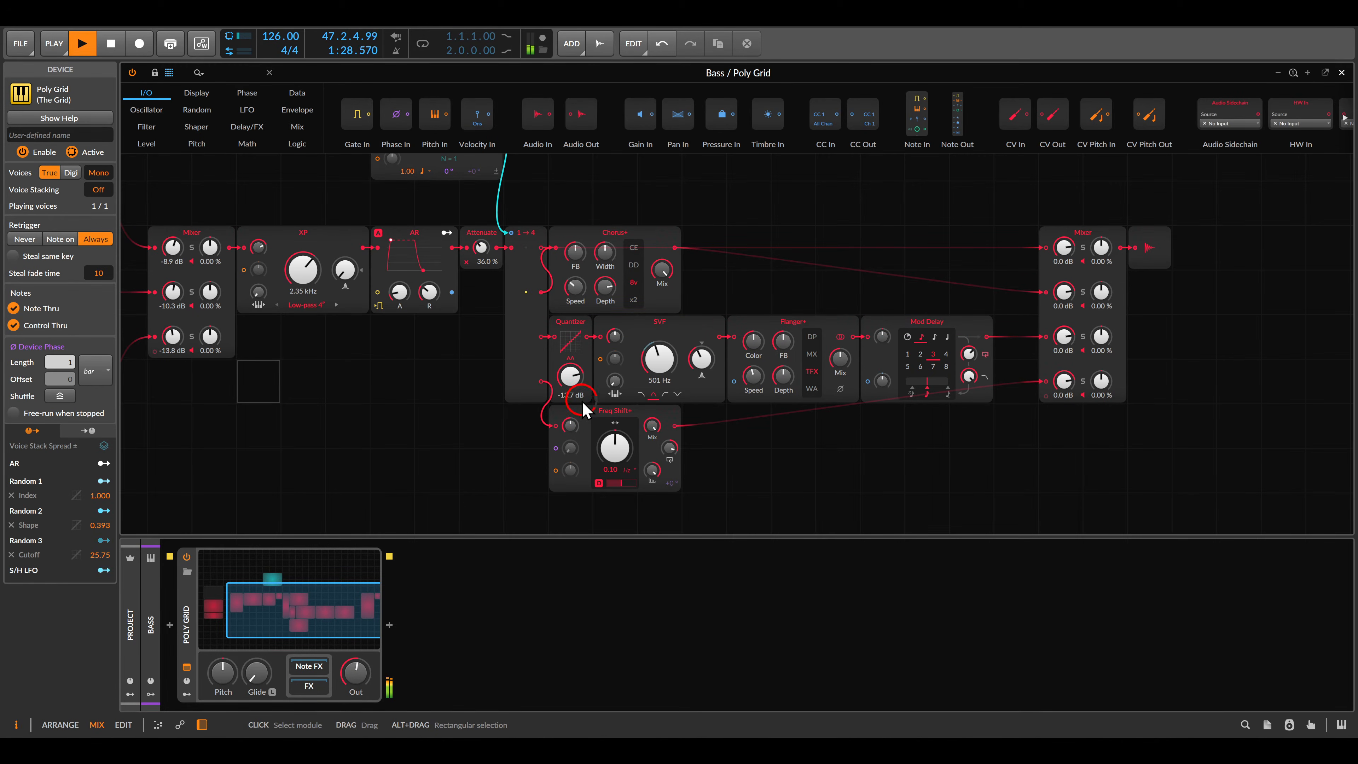
left_click_drag(519, 321, 634, 343)
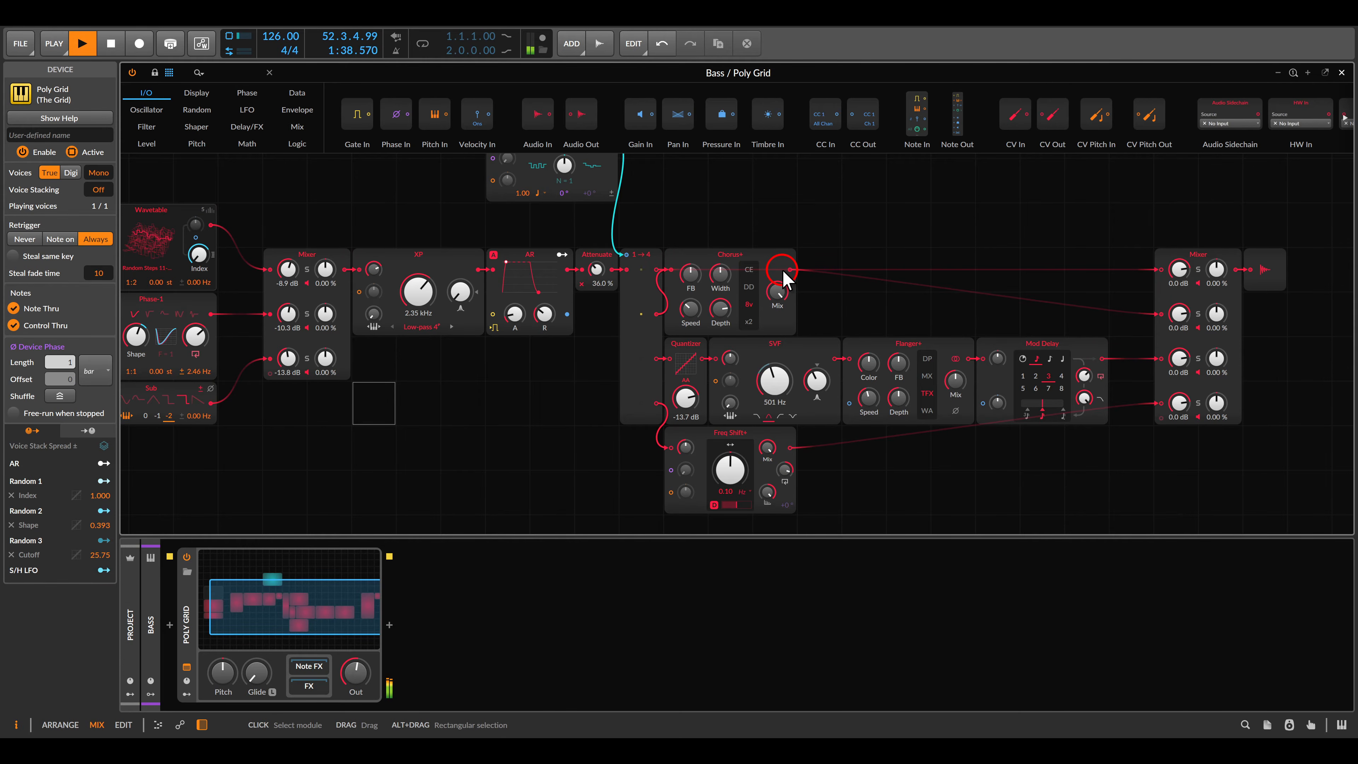
Close the Bass grid, launch the Scene 1 clips of Kick and HiHat, and unmute the Perc track
key("Escape")
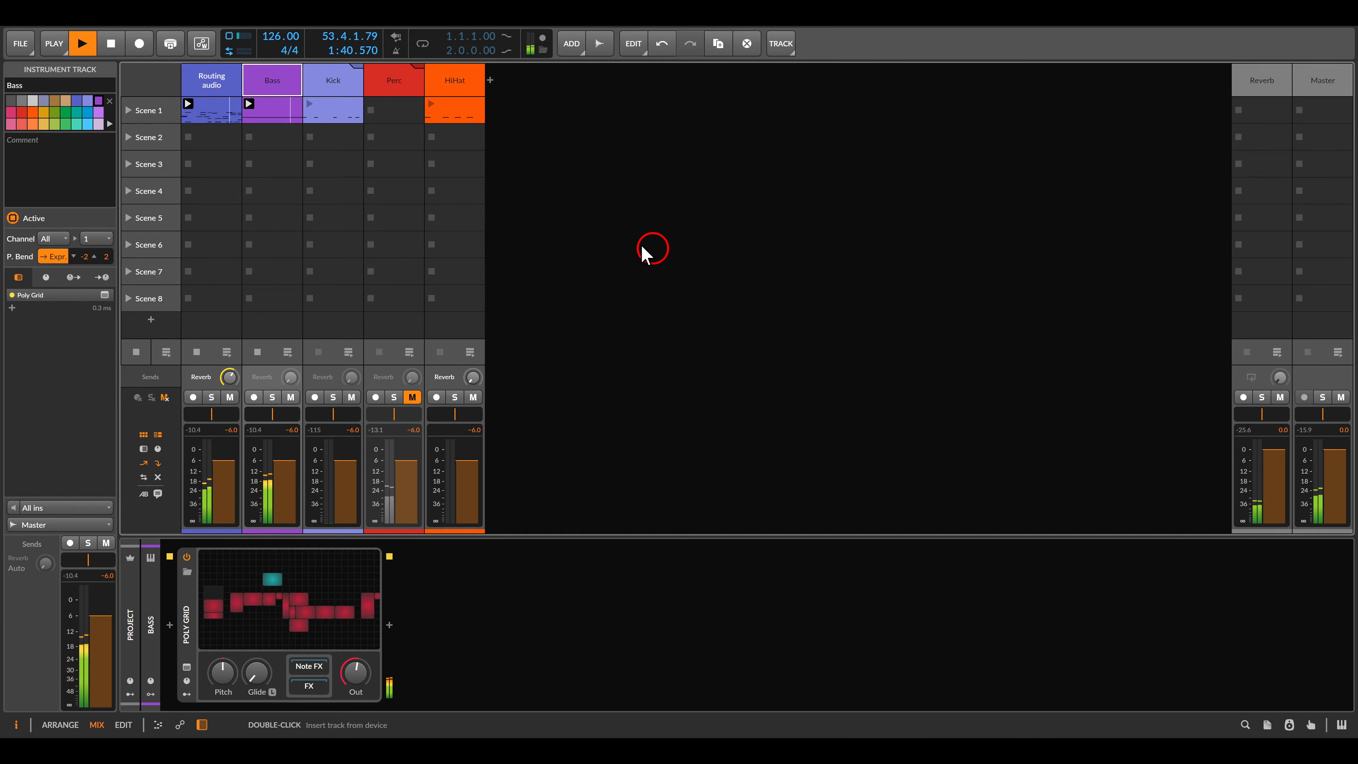
left_click(310, 105)
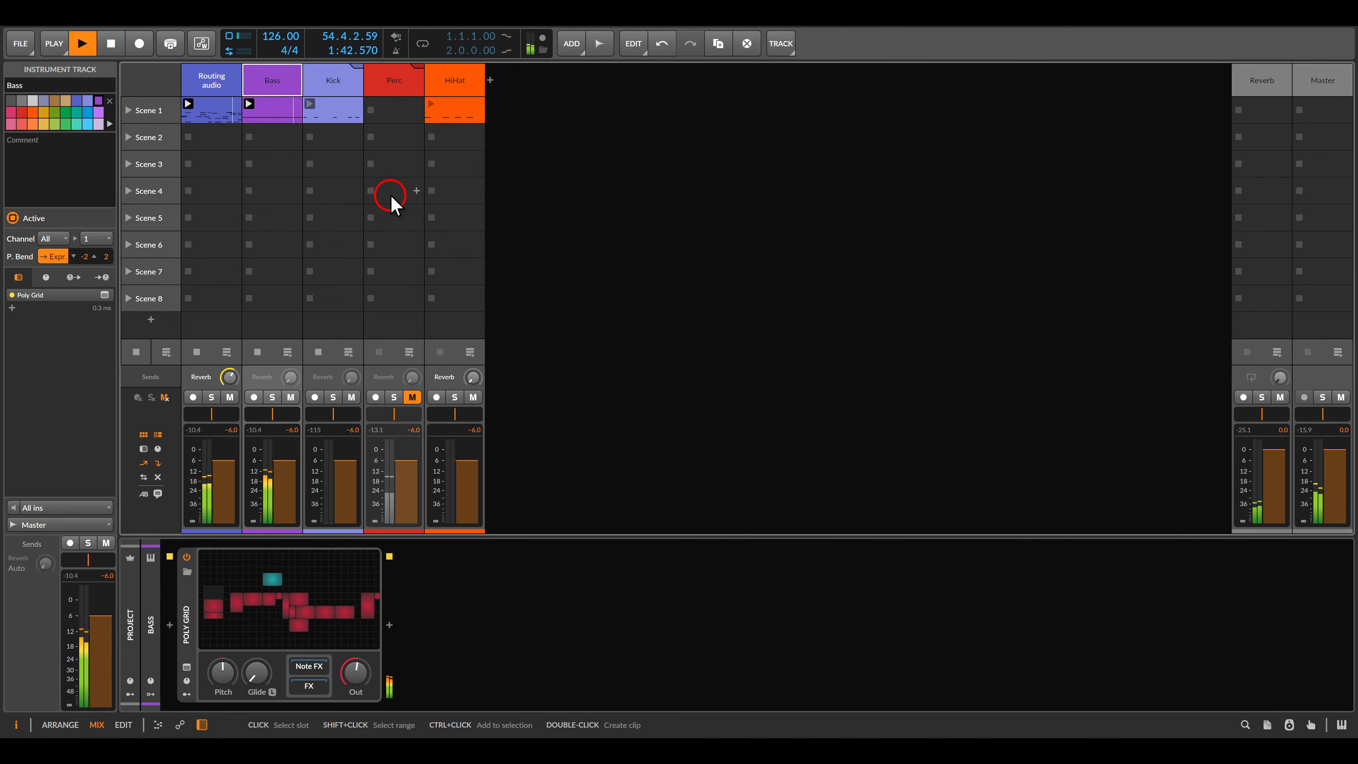
left_click(388, 85)
left_click(412, 397)
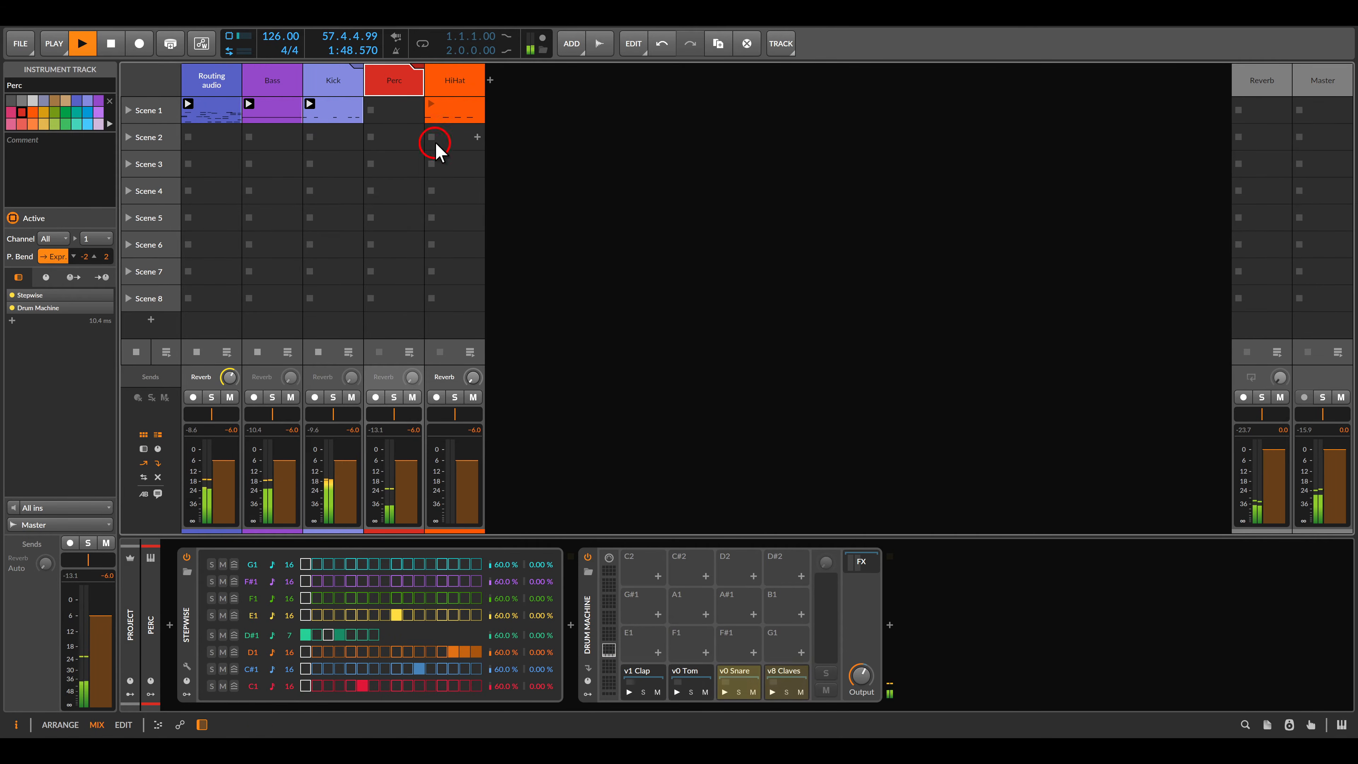
left_click(431, 104)
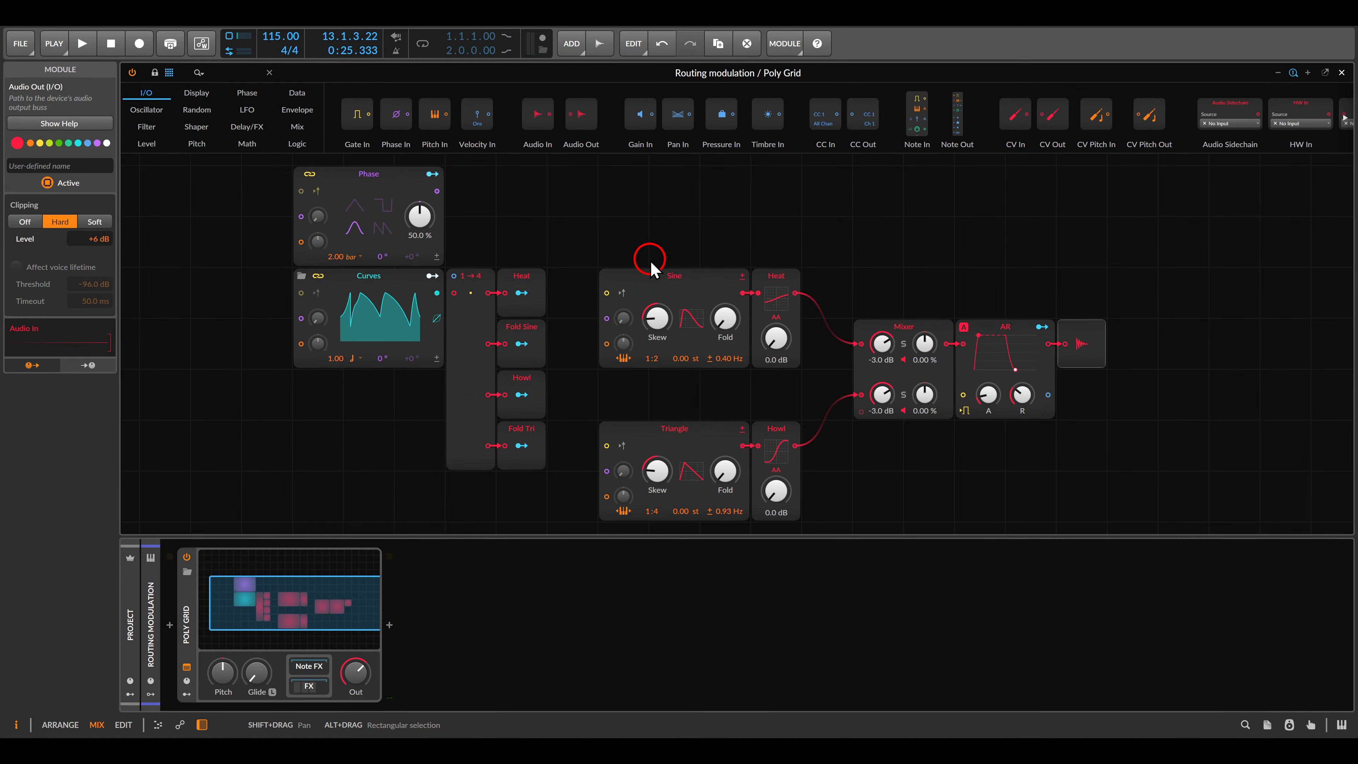
Start playback, feed the Curves LFO into the Split's signal input and map the Heat modulator to the Heat drive at about 12.4 dB
key("space")
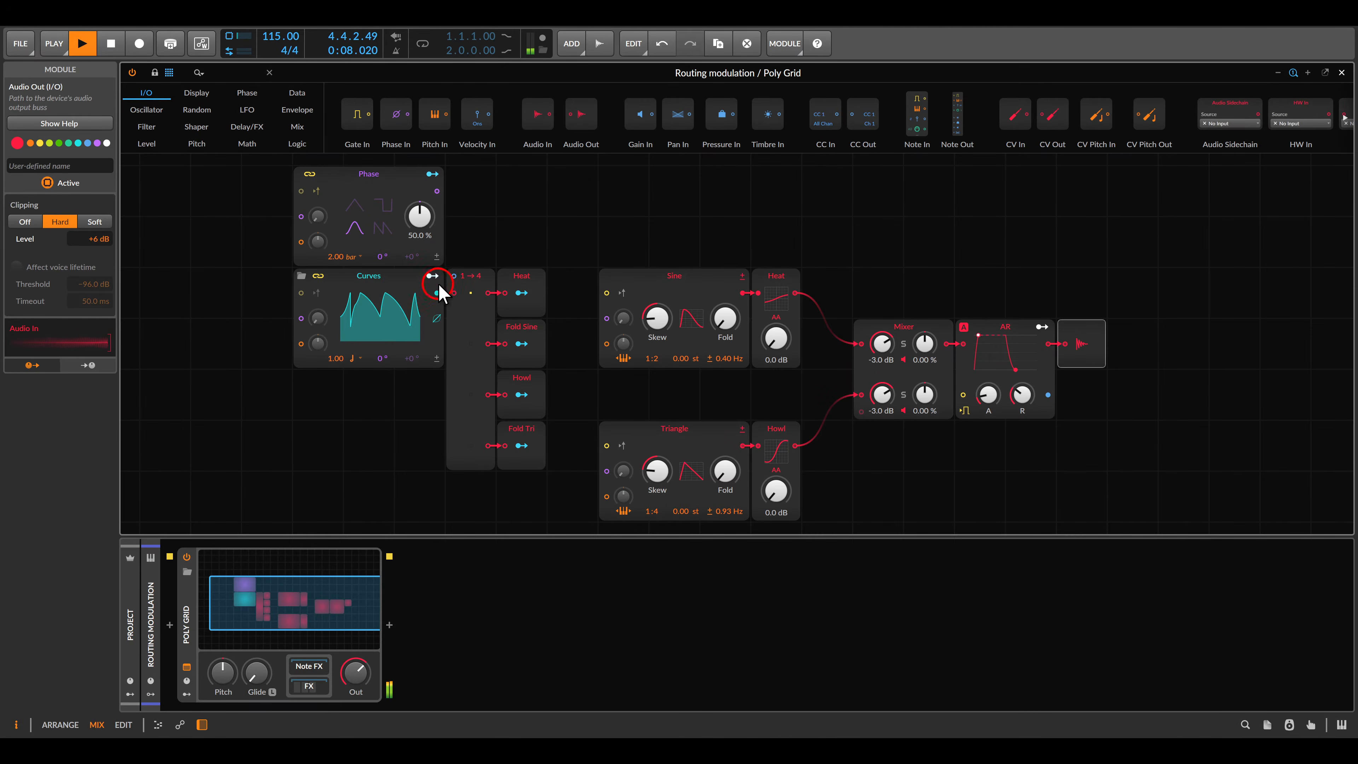
left_click_drag(437, 293, 553, 478)
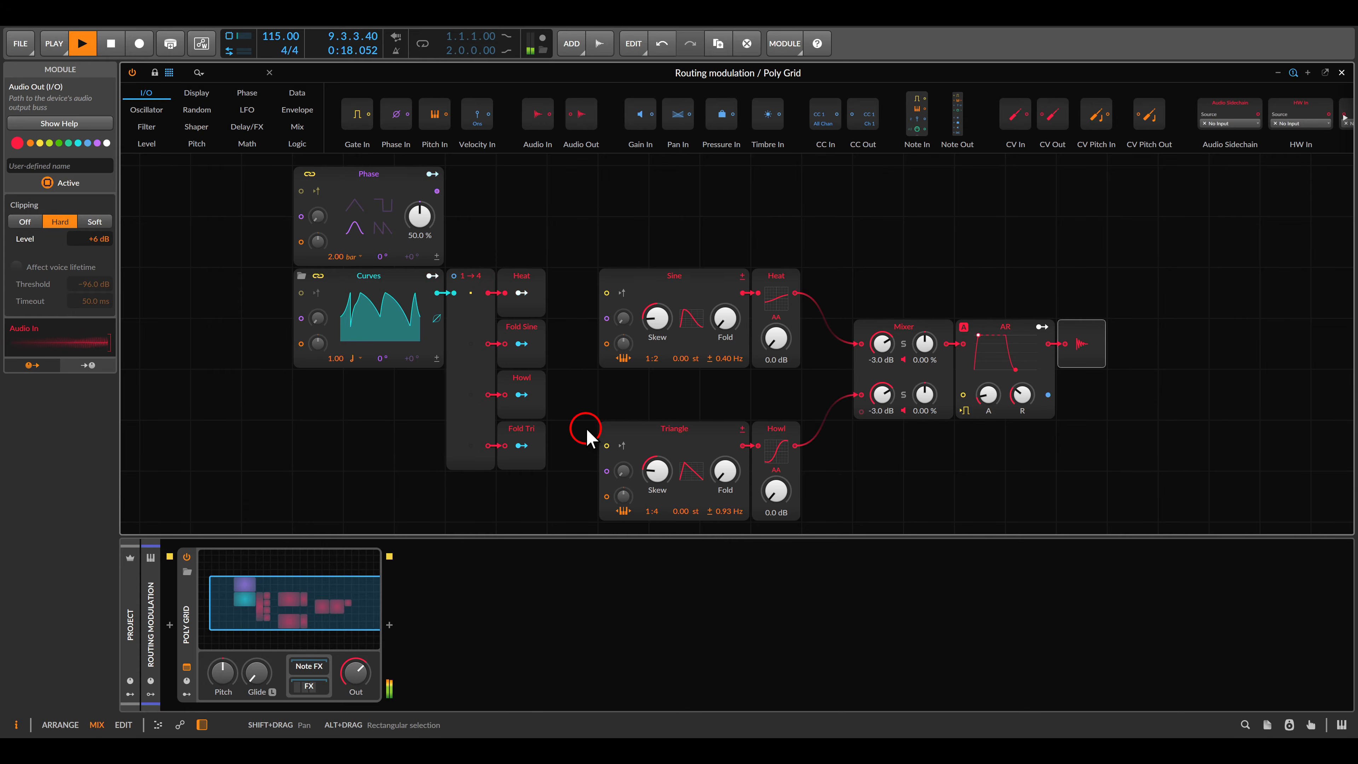
left_click(522, 293)
left_click_drag(776, 338, 776, 321)
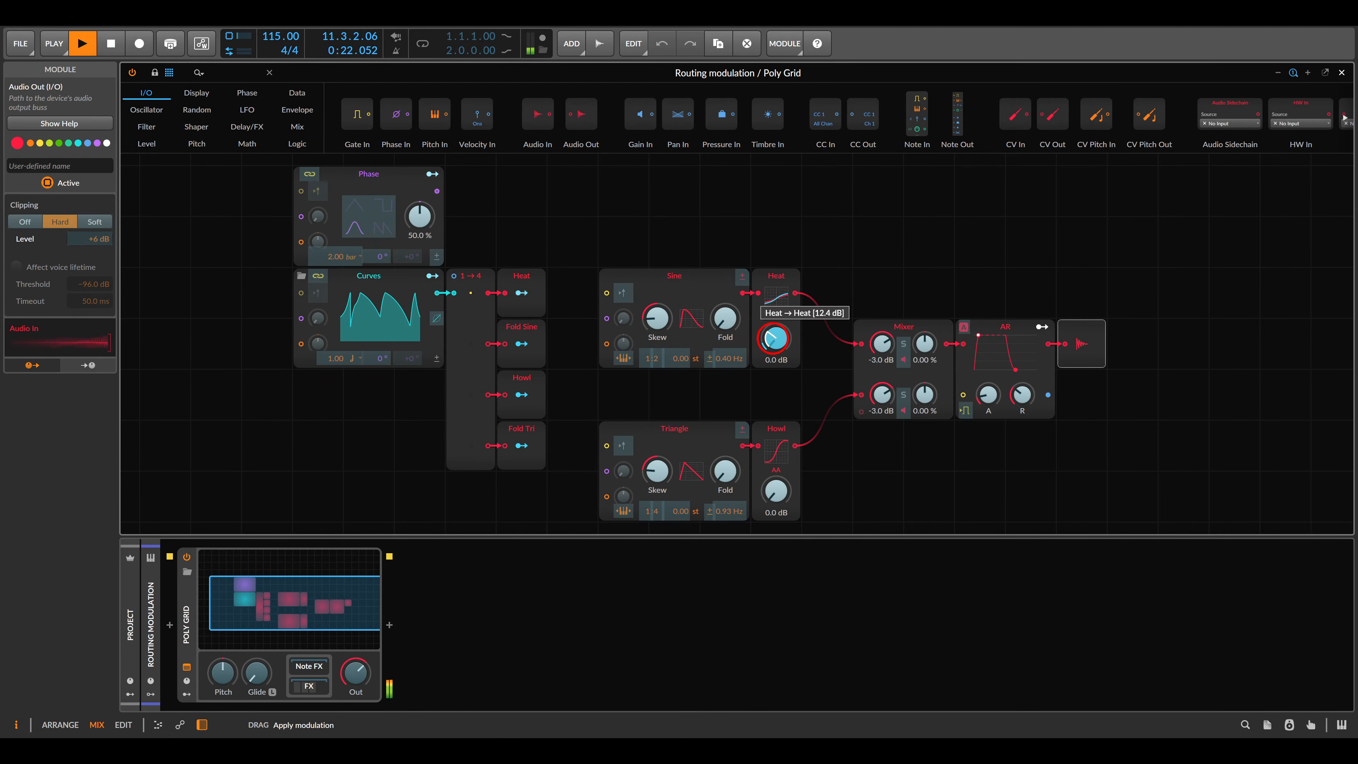
Map the Fold Sine modulator to the Sine oscillator's Fold with an amount of about 24.12 st
left_click(520, 344)
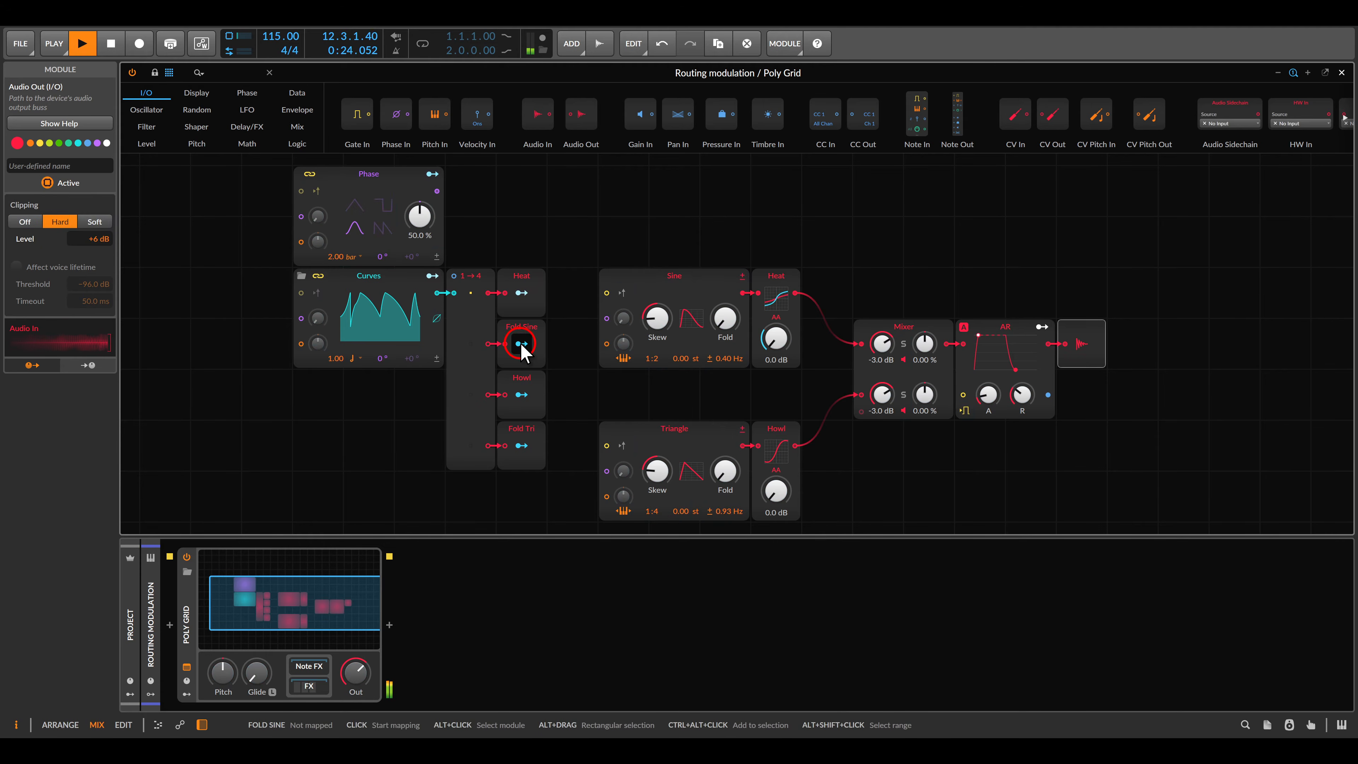
left_click_drag(725, 318, 726, 307)
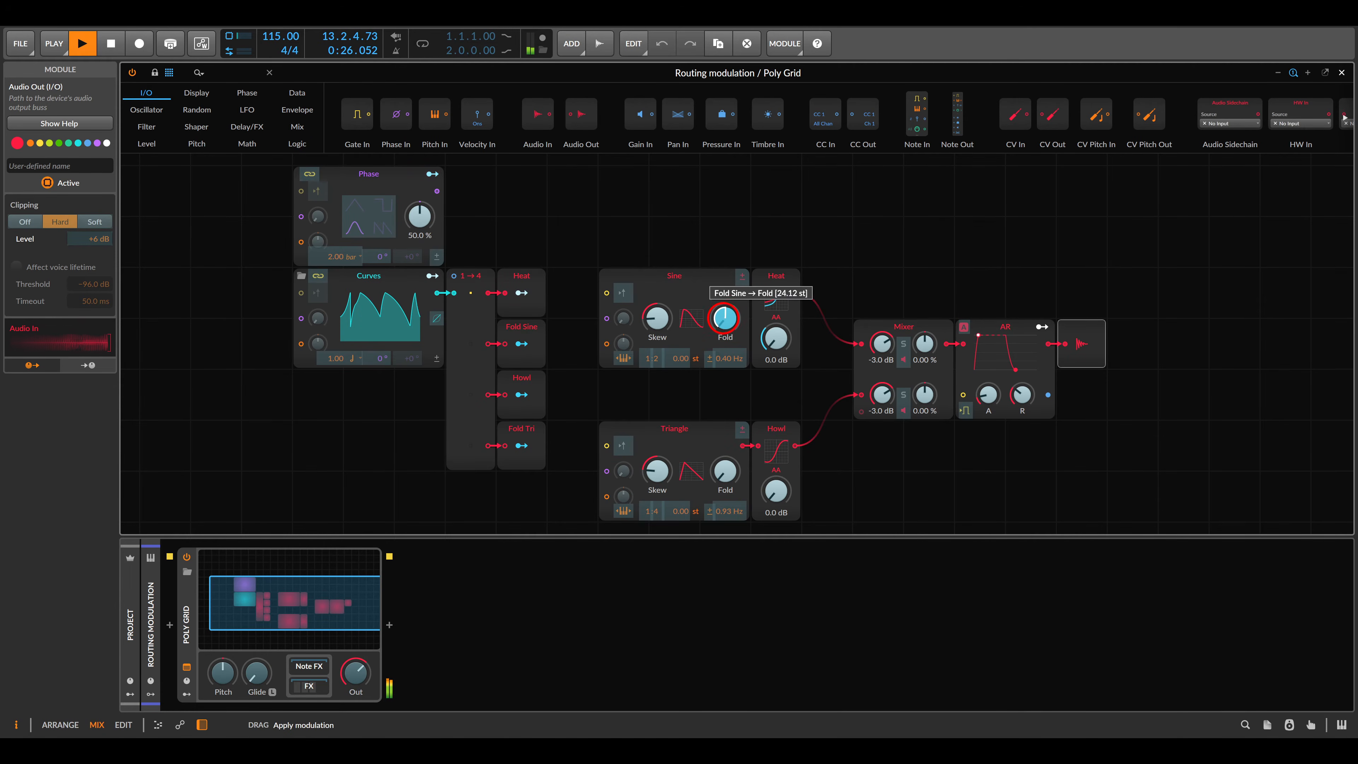
left_click(552, 357)
Map the Howl modulator to the Howl drive and the Fold Tri modulator to the Triangle oscillator's Fold at about 11.16 st
left_click(520, 394)
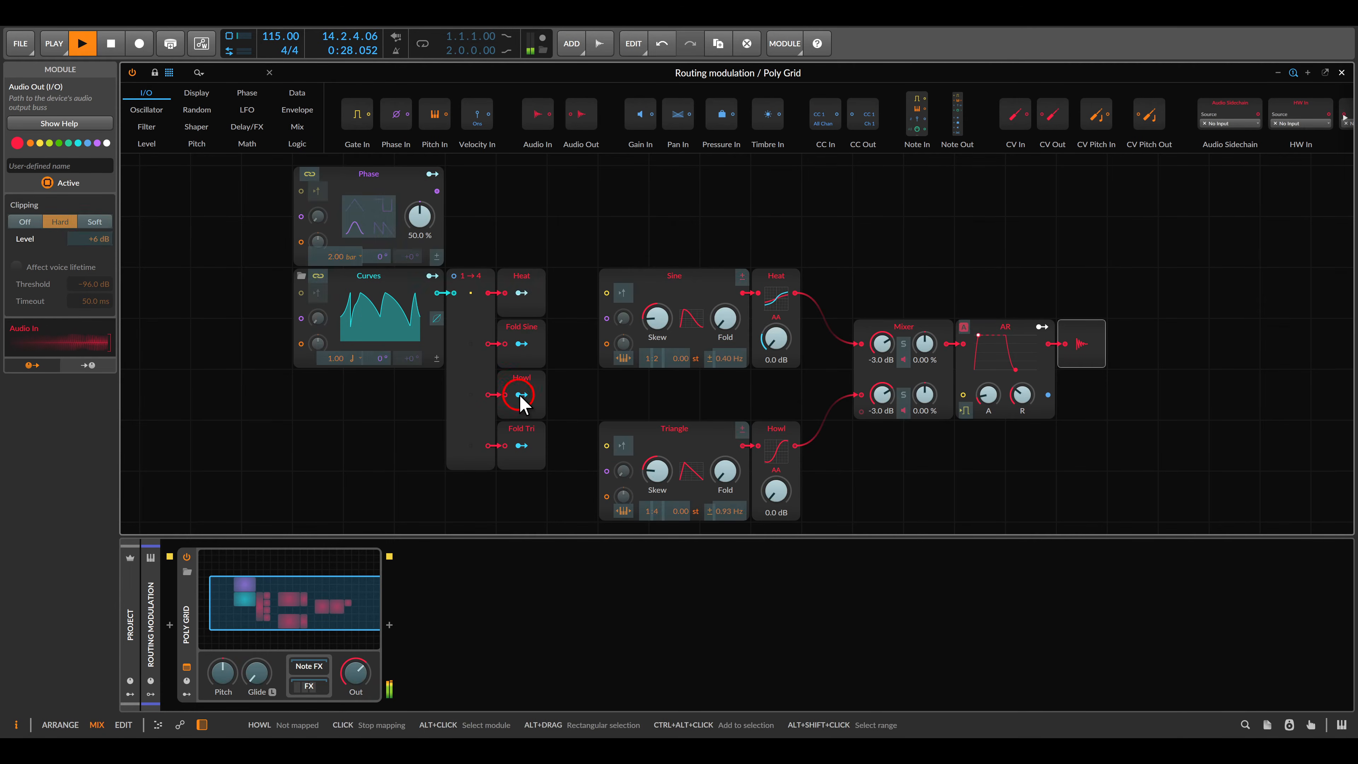
left_click_drag(774, 488, 723, 470)
left_click(523, 396)
left_click(521, 445)
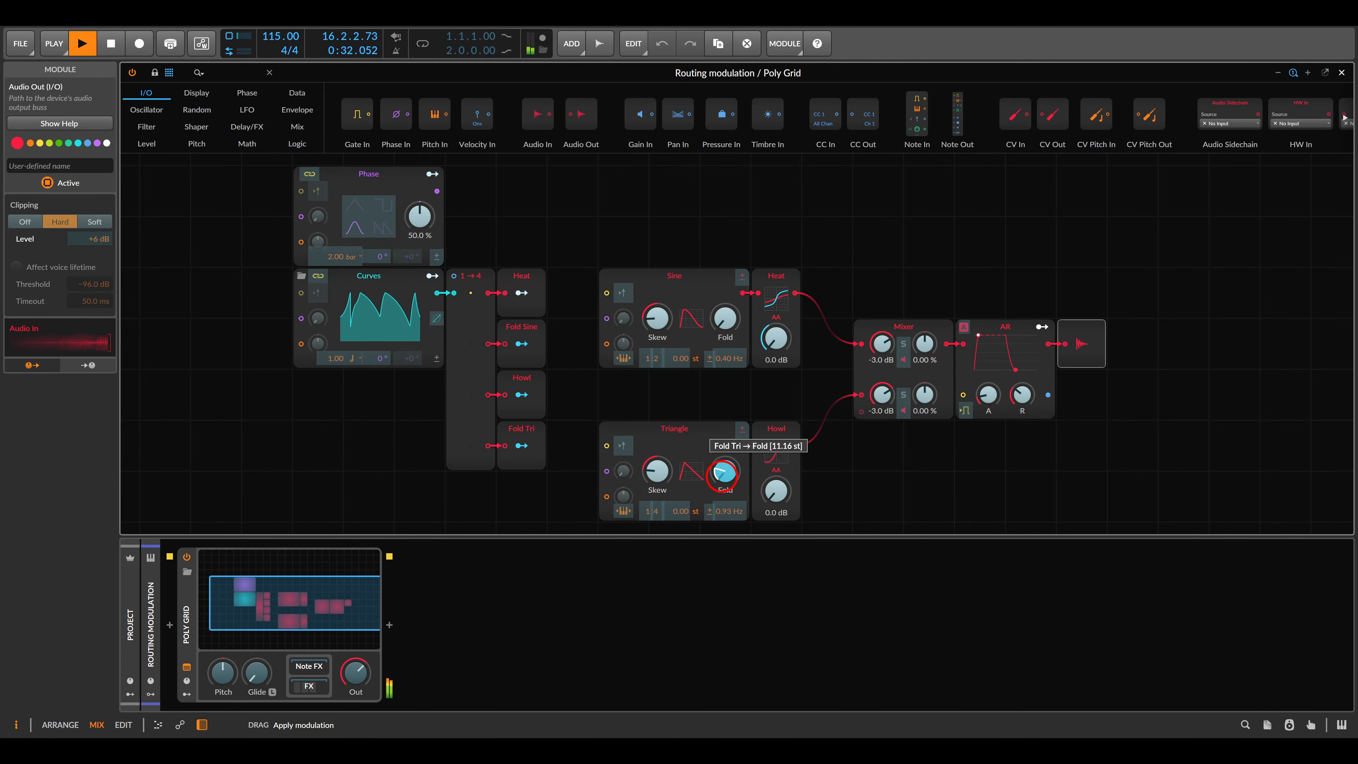
left_click(522, 447)
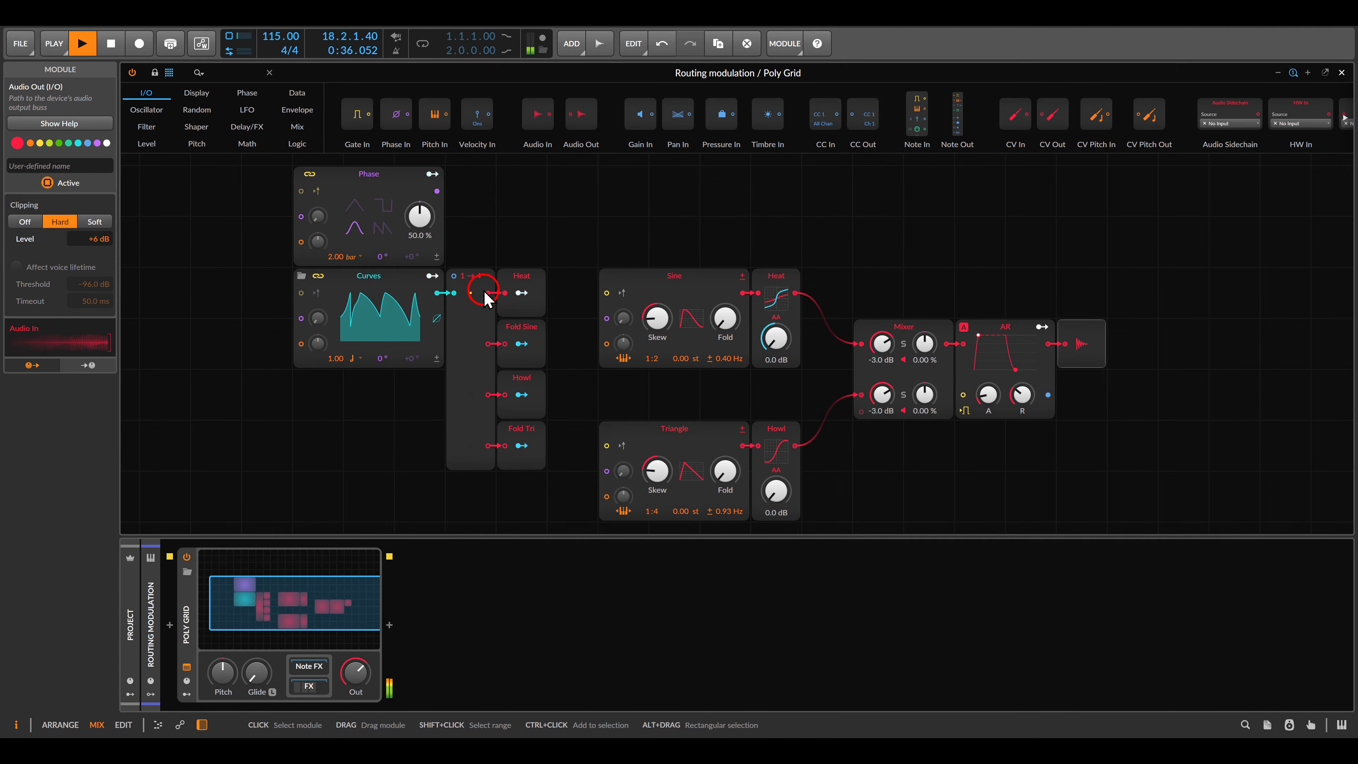
Connect the Phase LFO's output to the Split's select input
left_click_drag(485, 324, 506, 484)
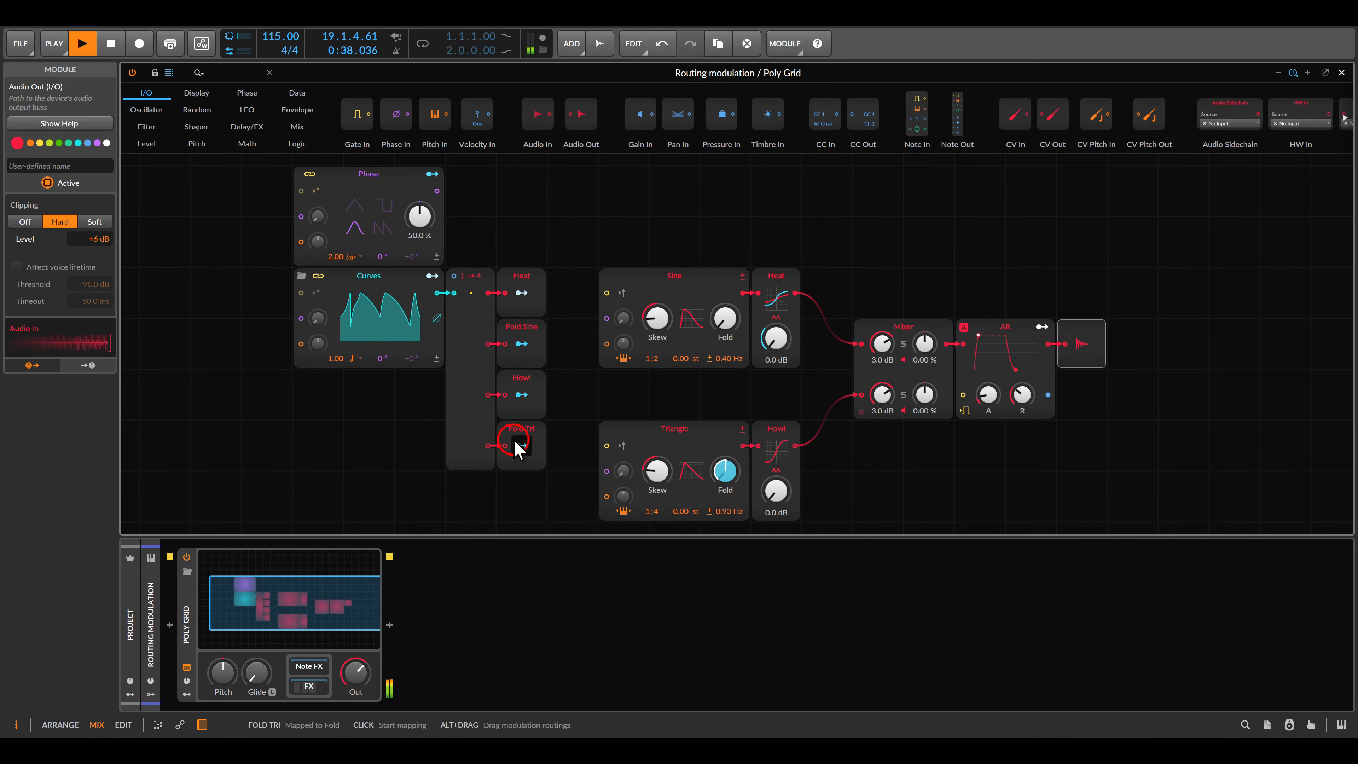
left_click(379, 176)
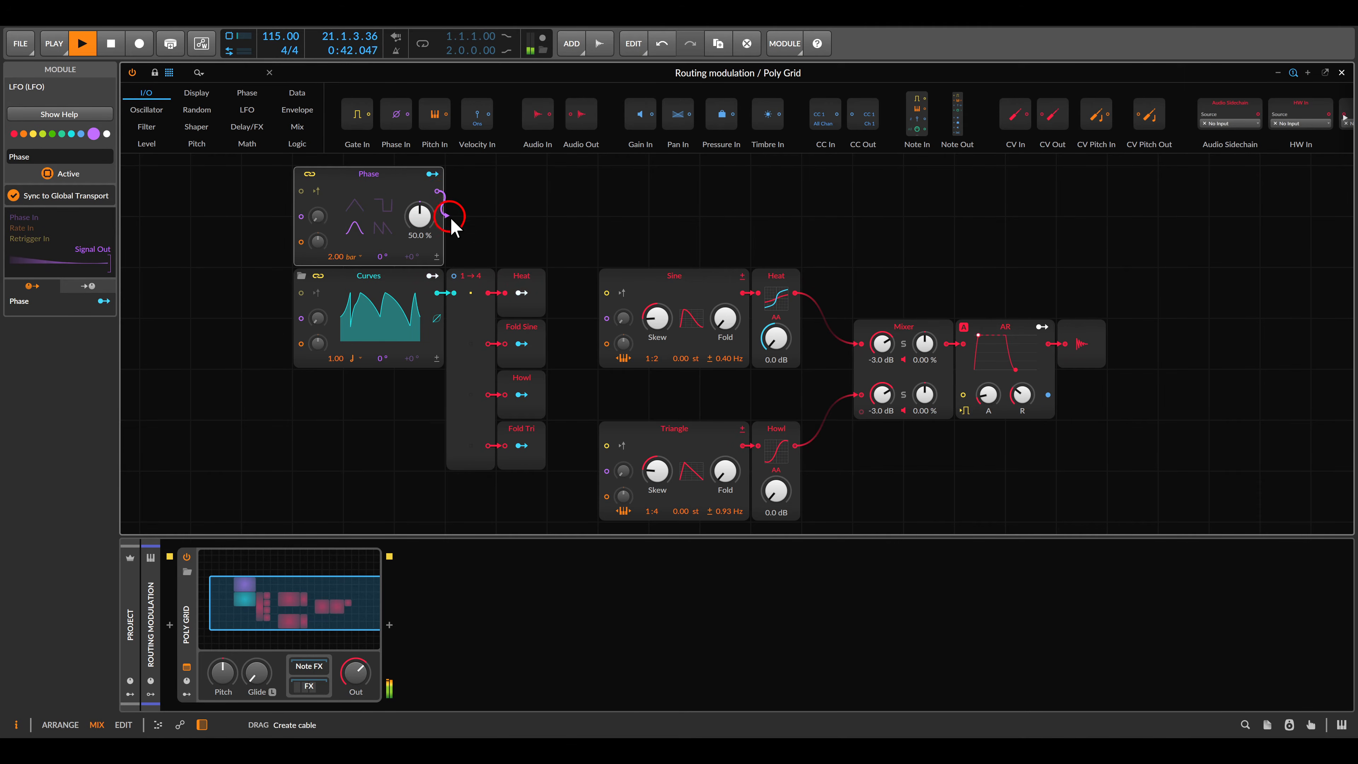
left_click_drag(452, 268, 453, 276)
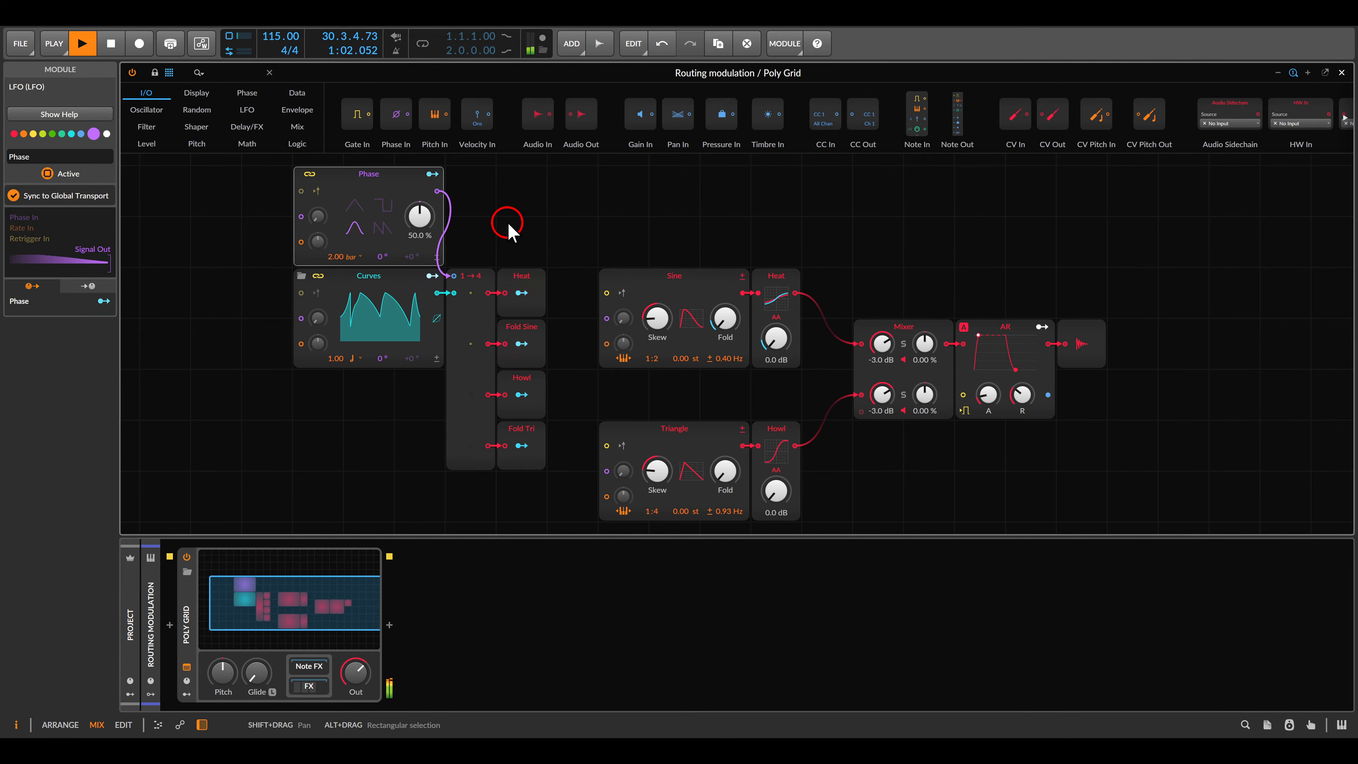
Close the current grid, launch the Noise track's Scene 1 clip and open its Poly Grid
key("Escape")
left_click(267, 86)
left_click(250, 103)
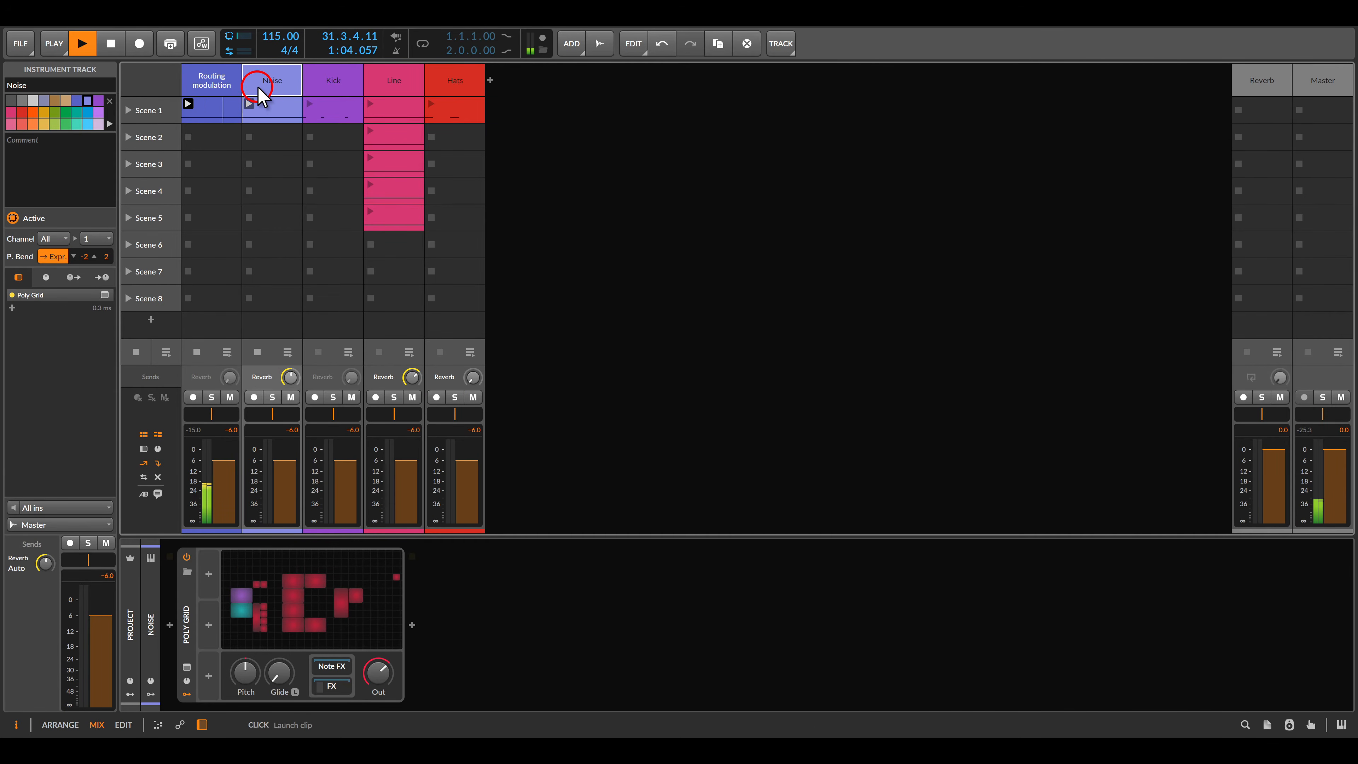
left_click(287, 602)
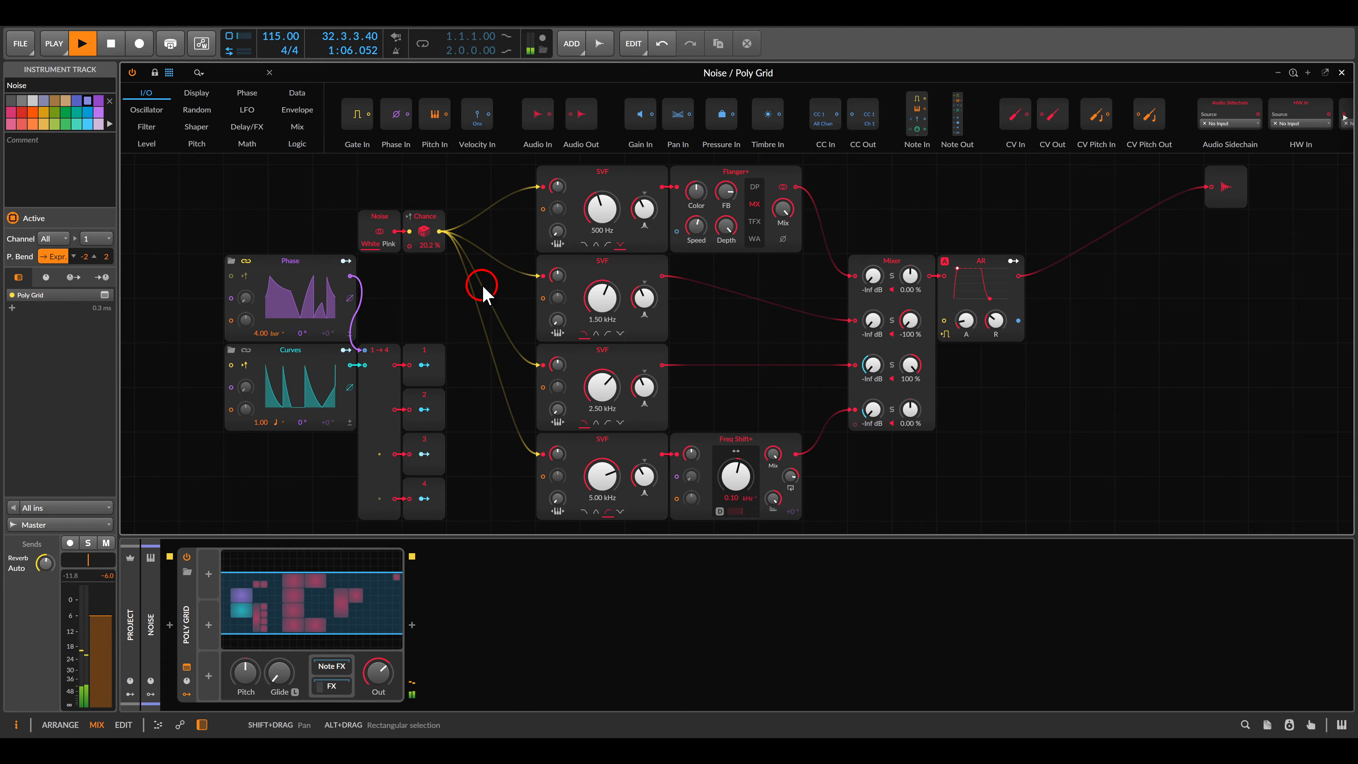
Examine how the noise source passes through Chance into four parallel SVF chains and the Mixer
scroll(483, 286, "down", 1)
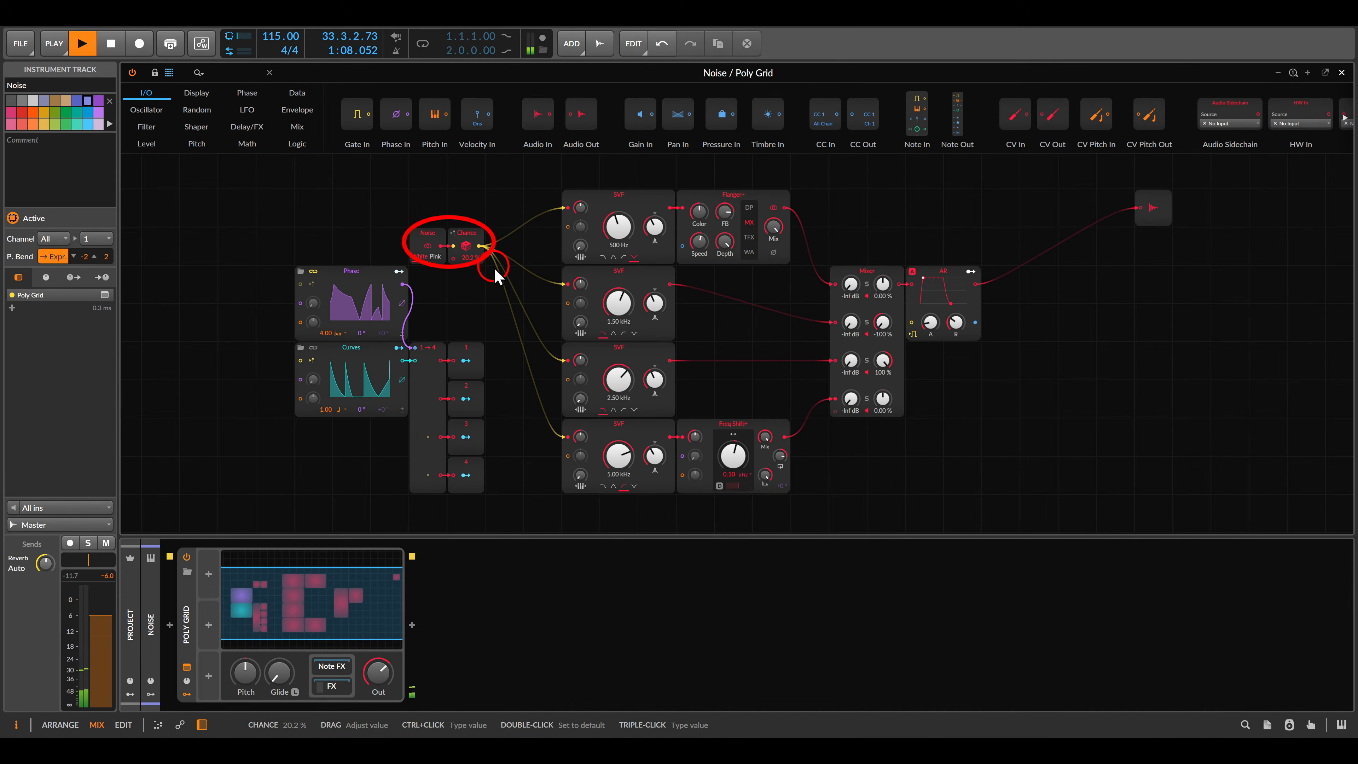
left_click_drag(540, 171, 803, 514)
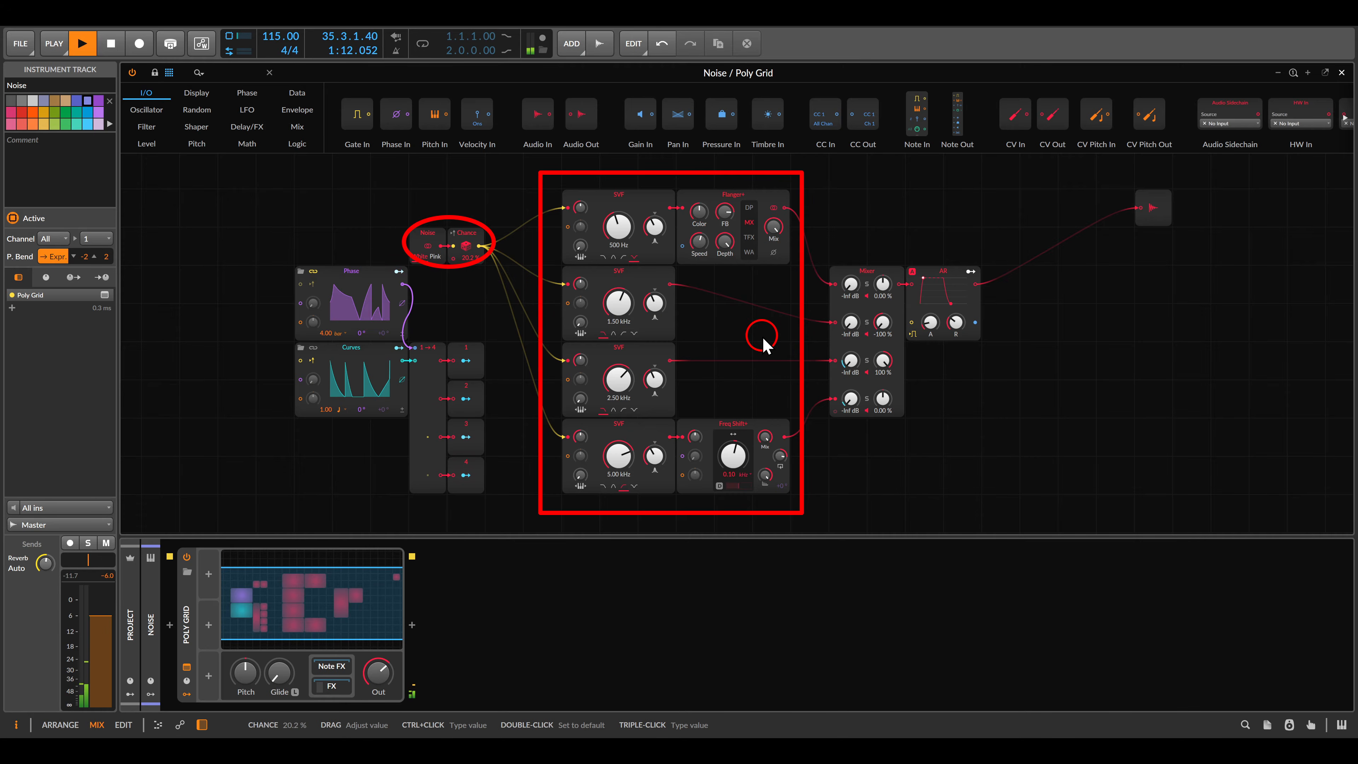
key("Escape")
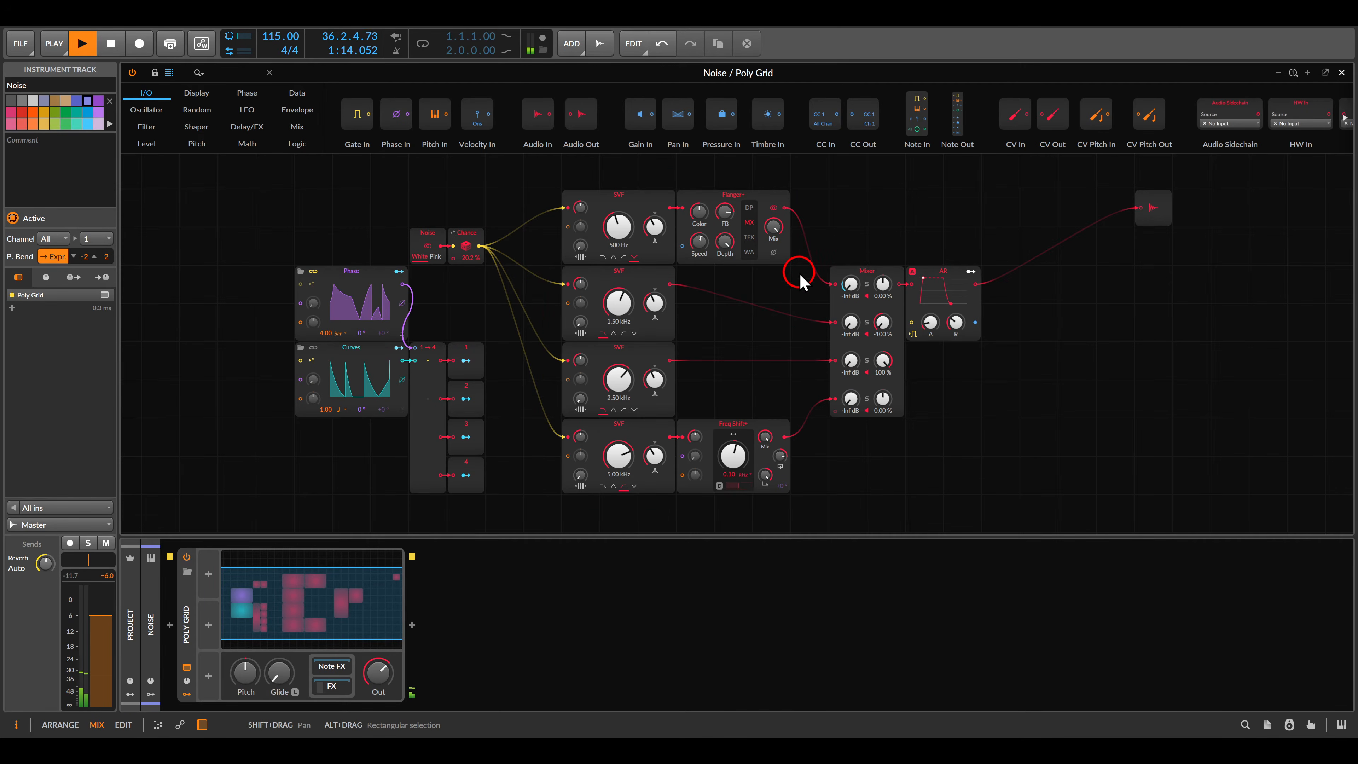
left_click_drag(819, 272, 906, 433)
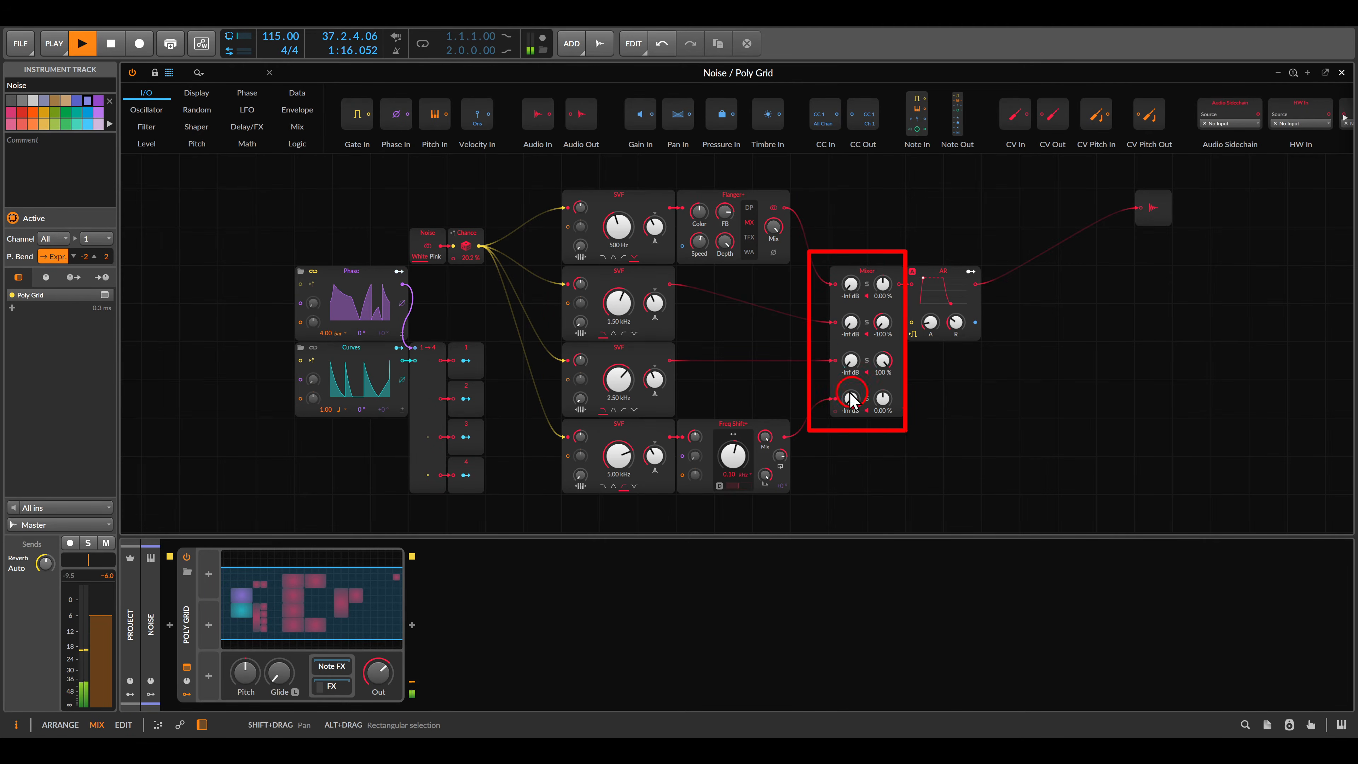
key("Escape")
left_click_drag(751, 354, 885, 319)
scroll(531, 347, "up", 1)
left_click_drag(578, 286, 648, 255)
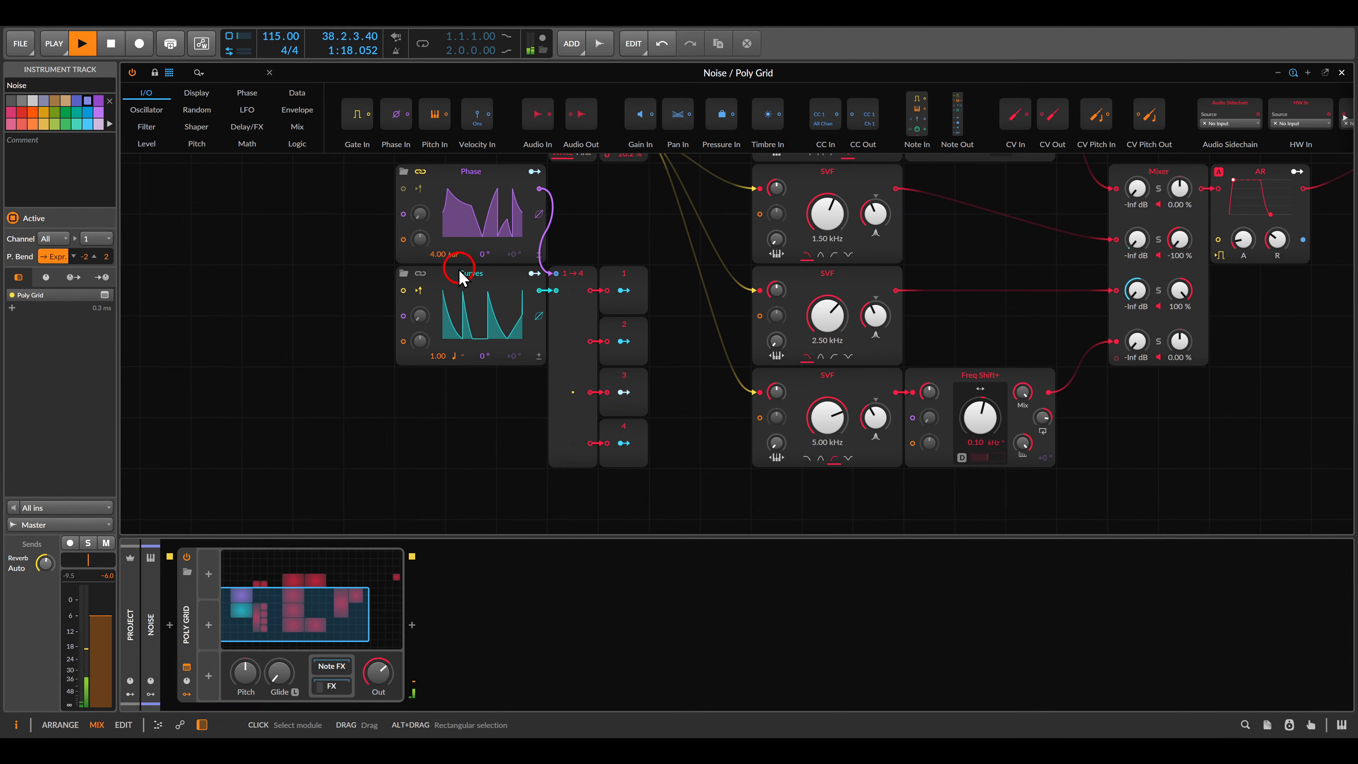
left_click_drag(464, 271, 497, 289)
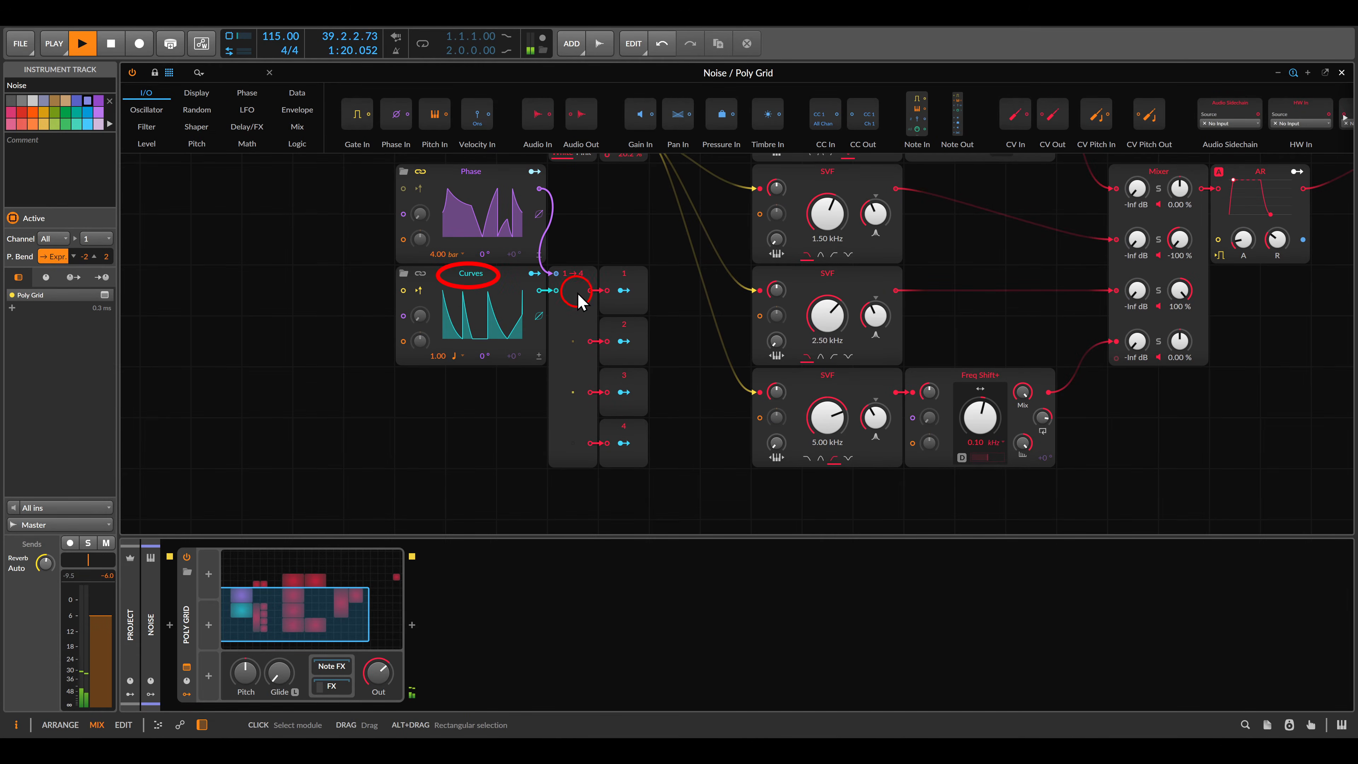
left_click_drag(594, 275, 669, 467)
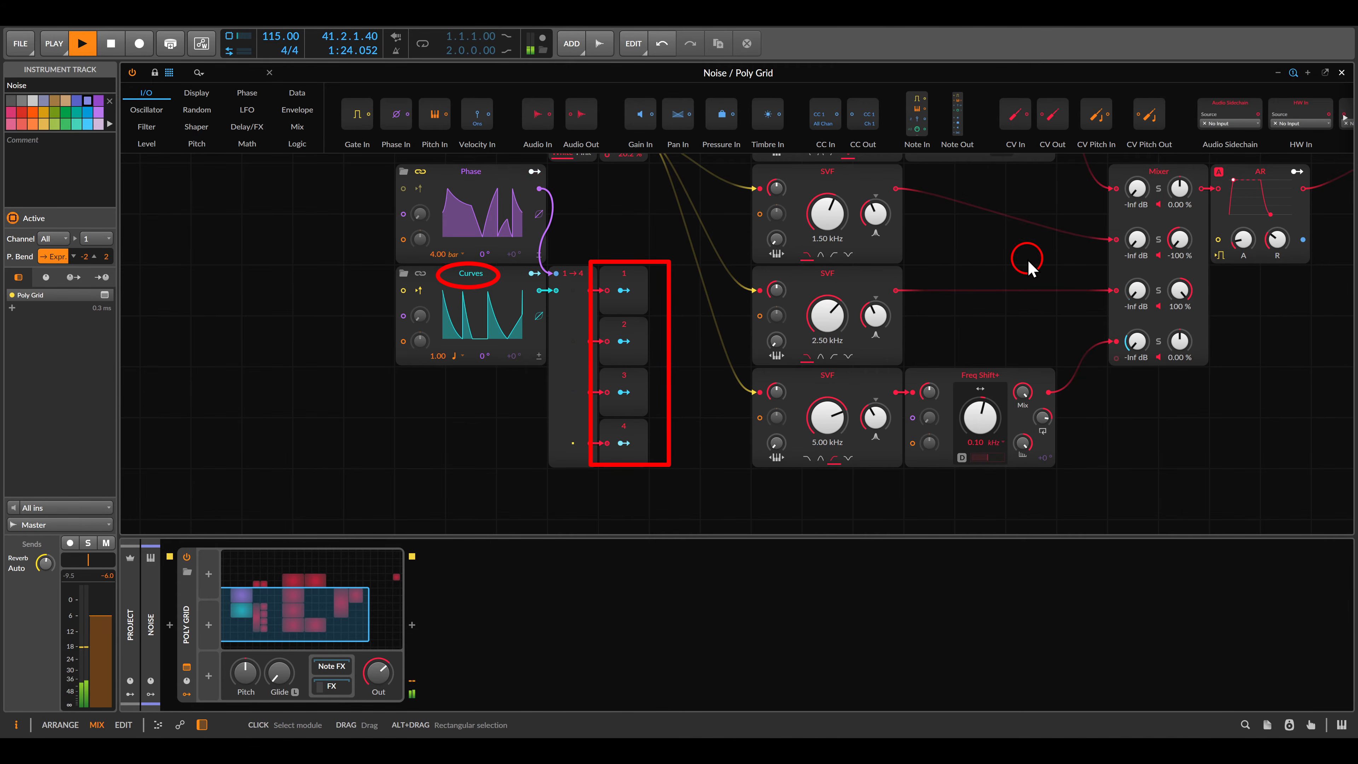
left_click_drag(1125, 214, 1161, 343)
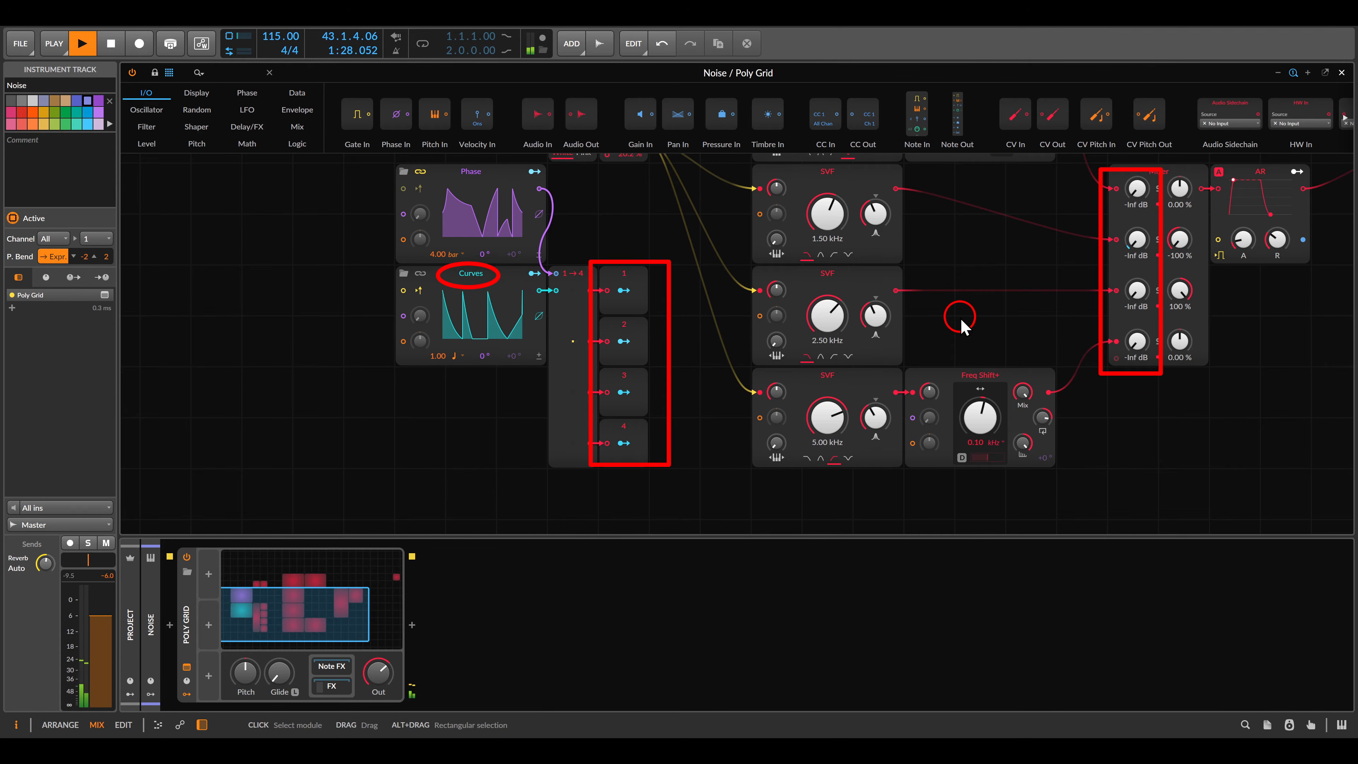
key("Escape")
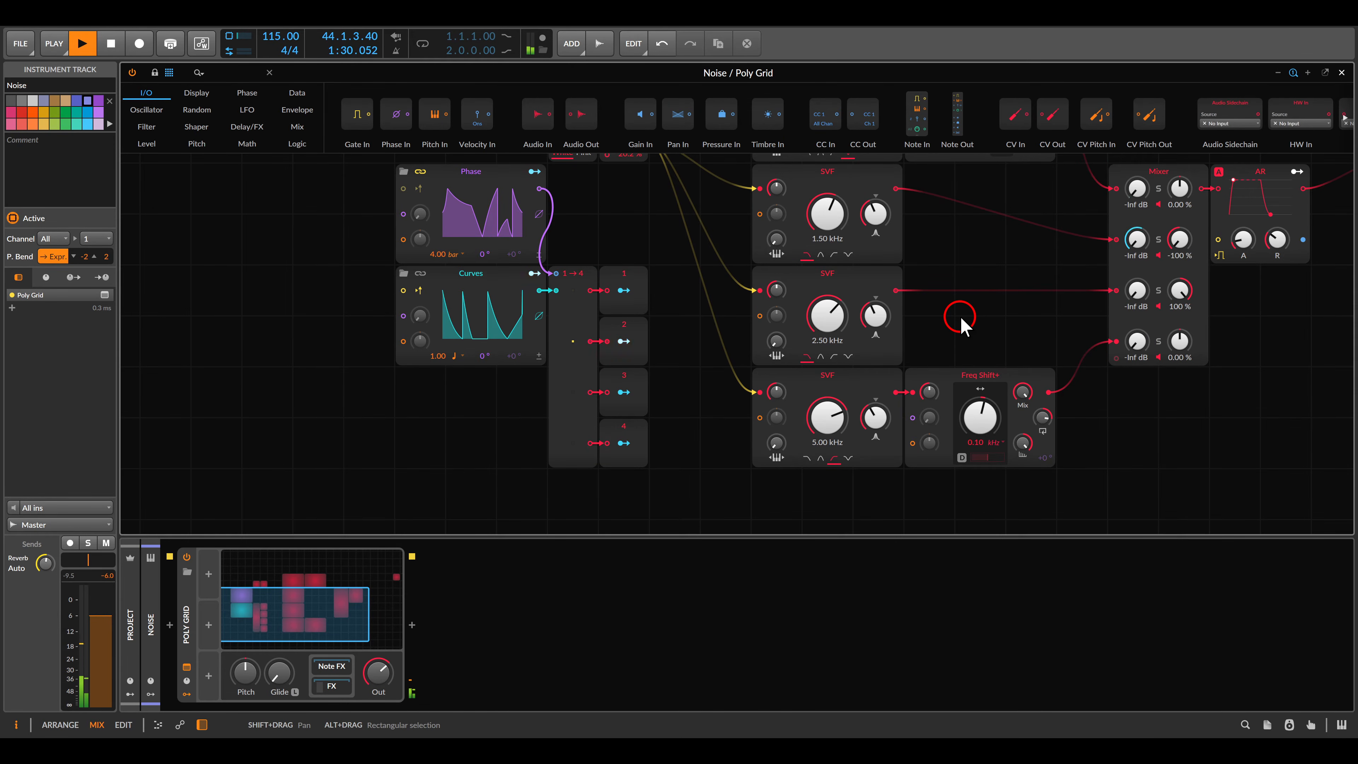
scroll(930, 337, "up", 1)
scroll(930, 337, "down", 1)
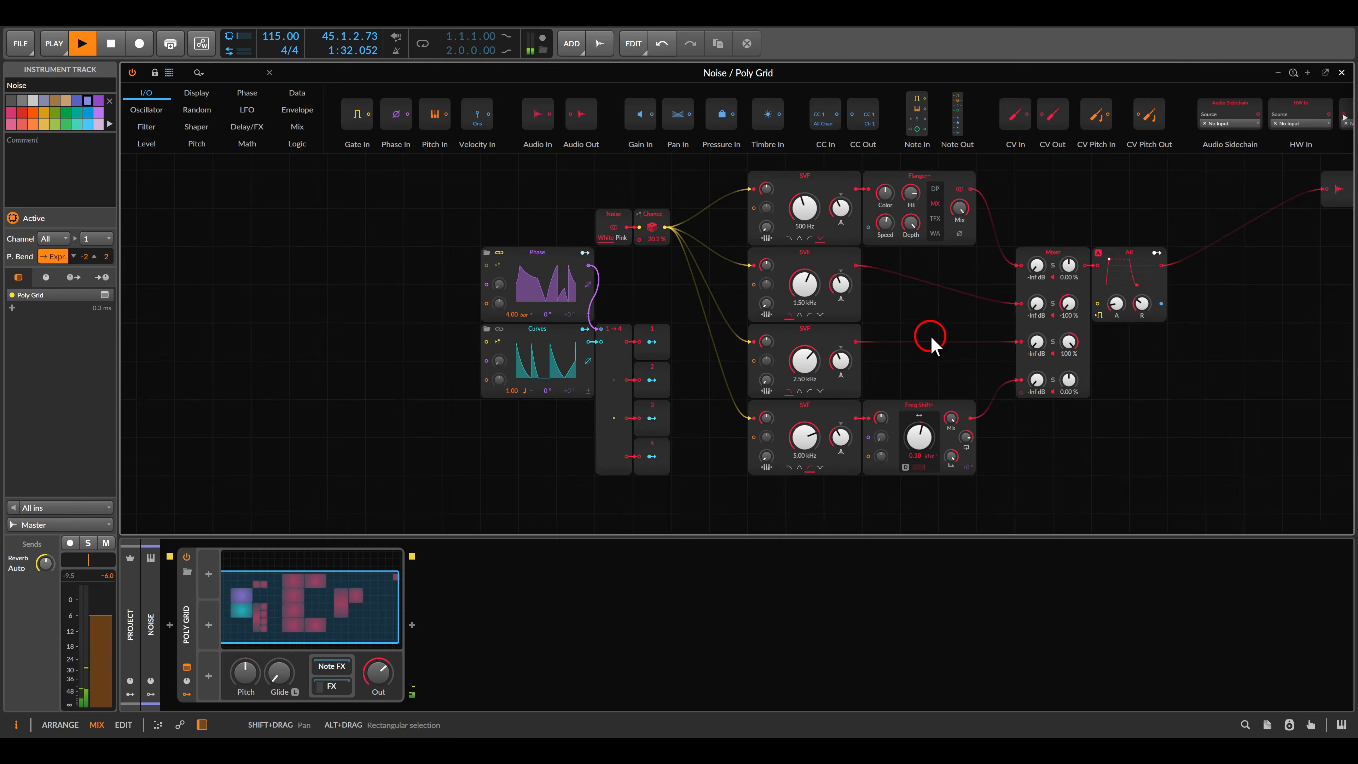
left_click_drag(971, 332, 935, 329)
left_click(492, 240)
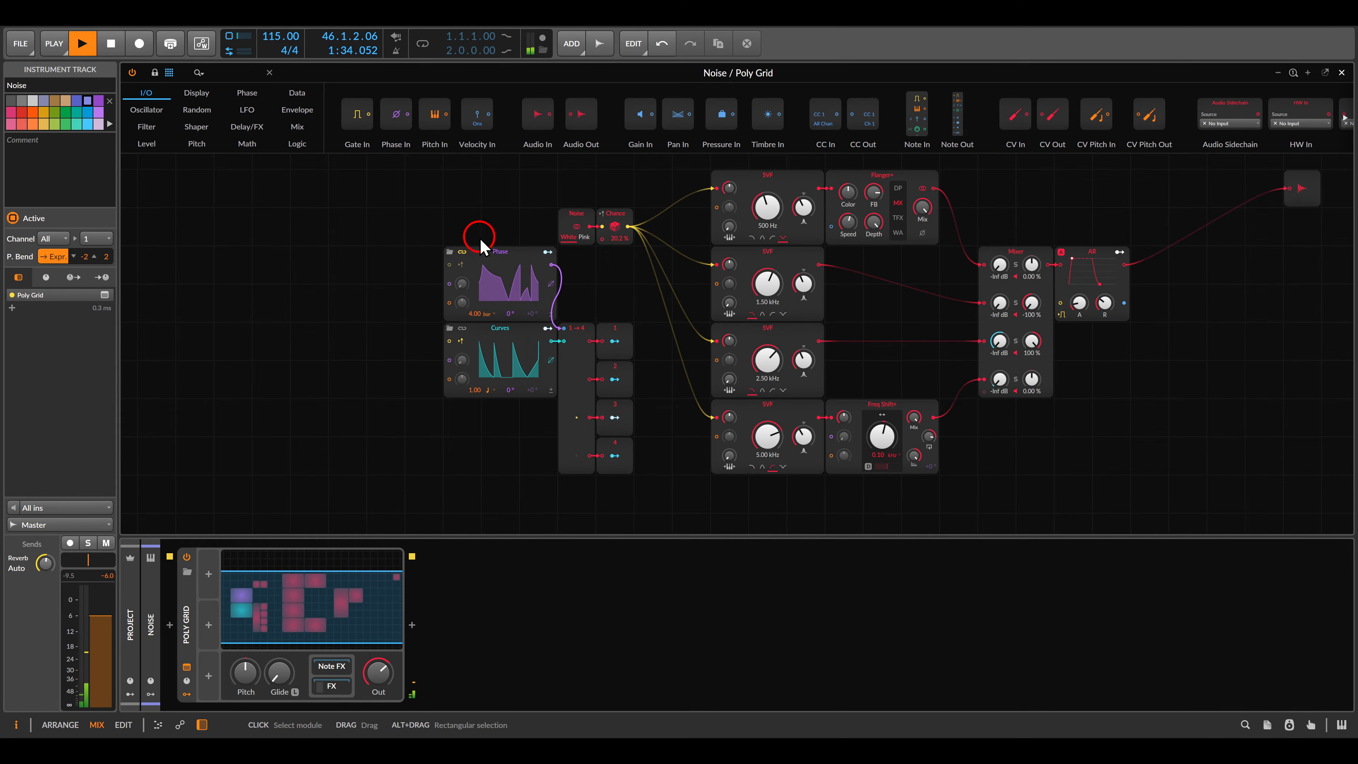
left_click_drag(482, 246, 525, 274)
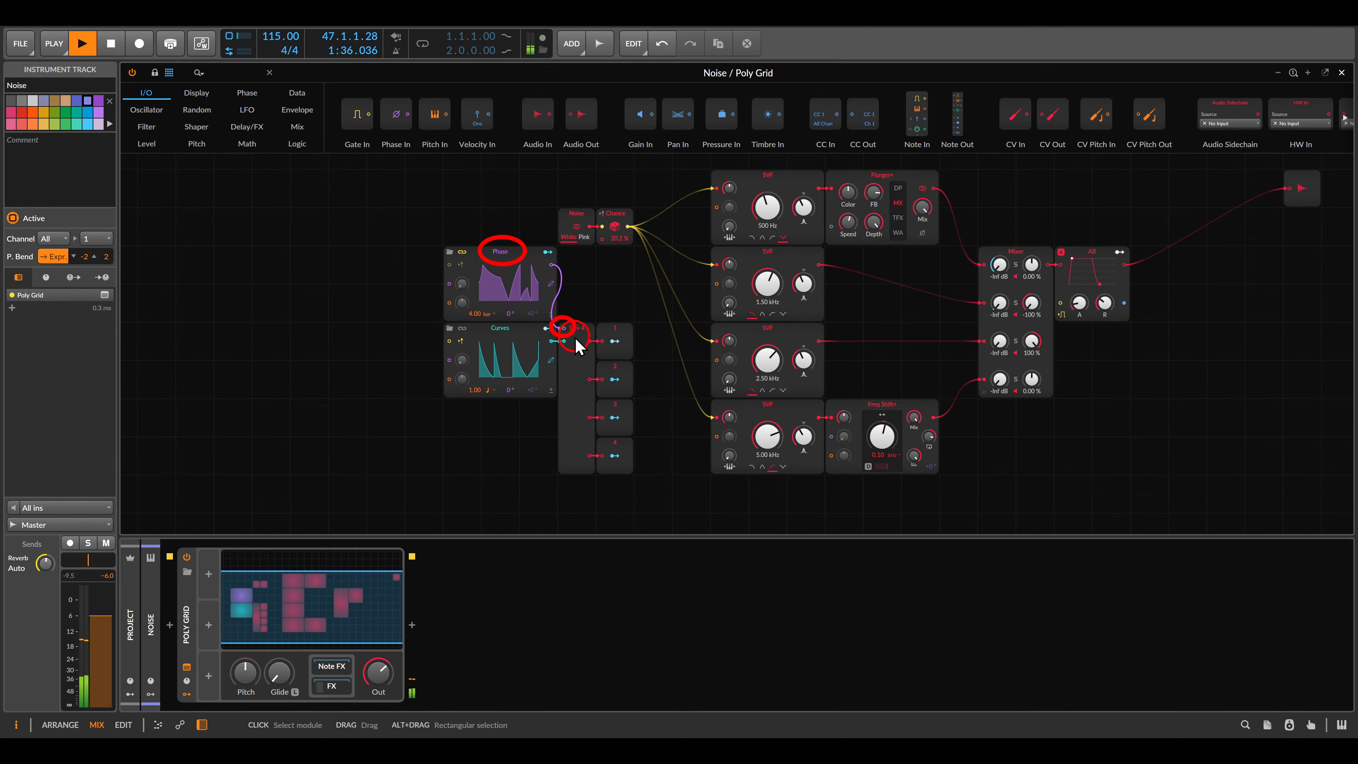
key("Escape")
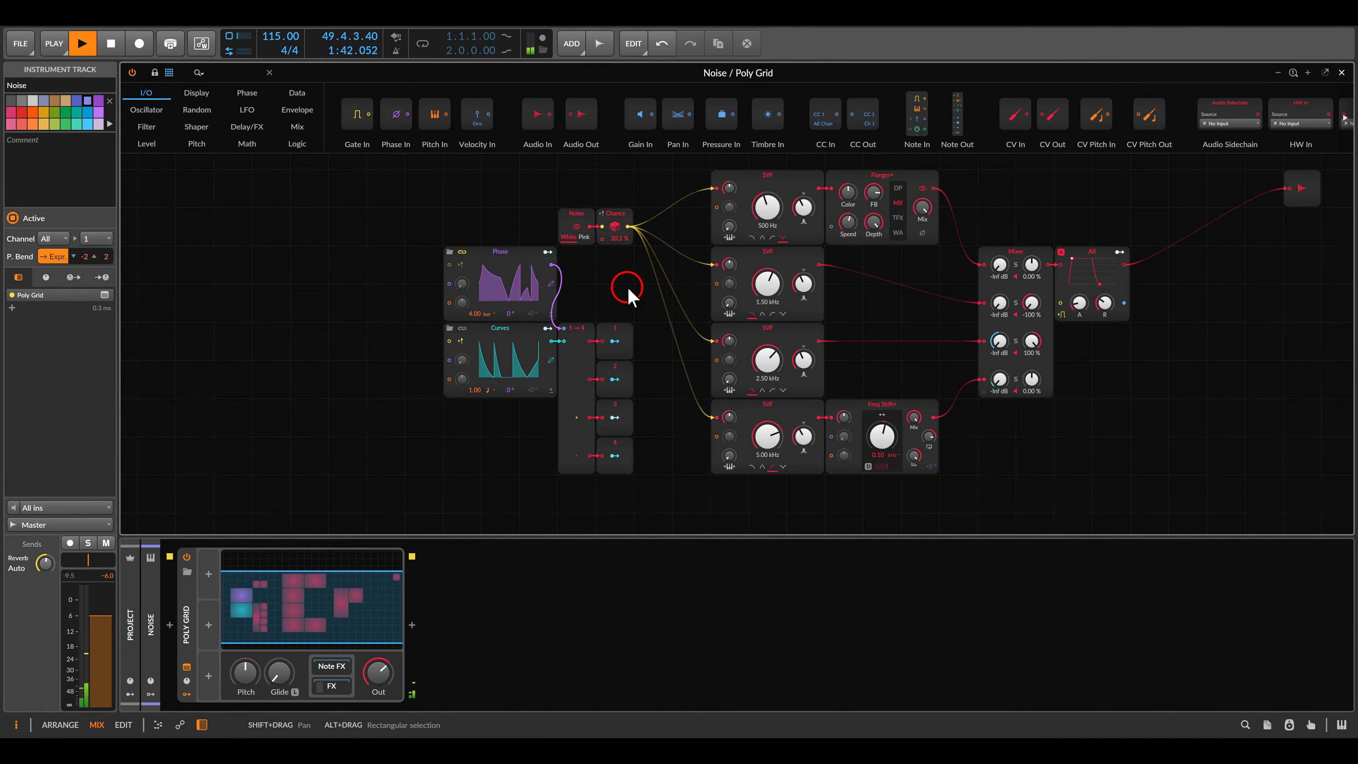
Close the Noise grid, launch Scene 1 and open the Routing modulation track's Poly Grid
key("Escape")
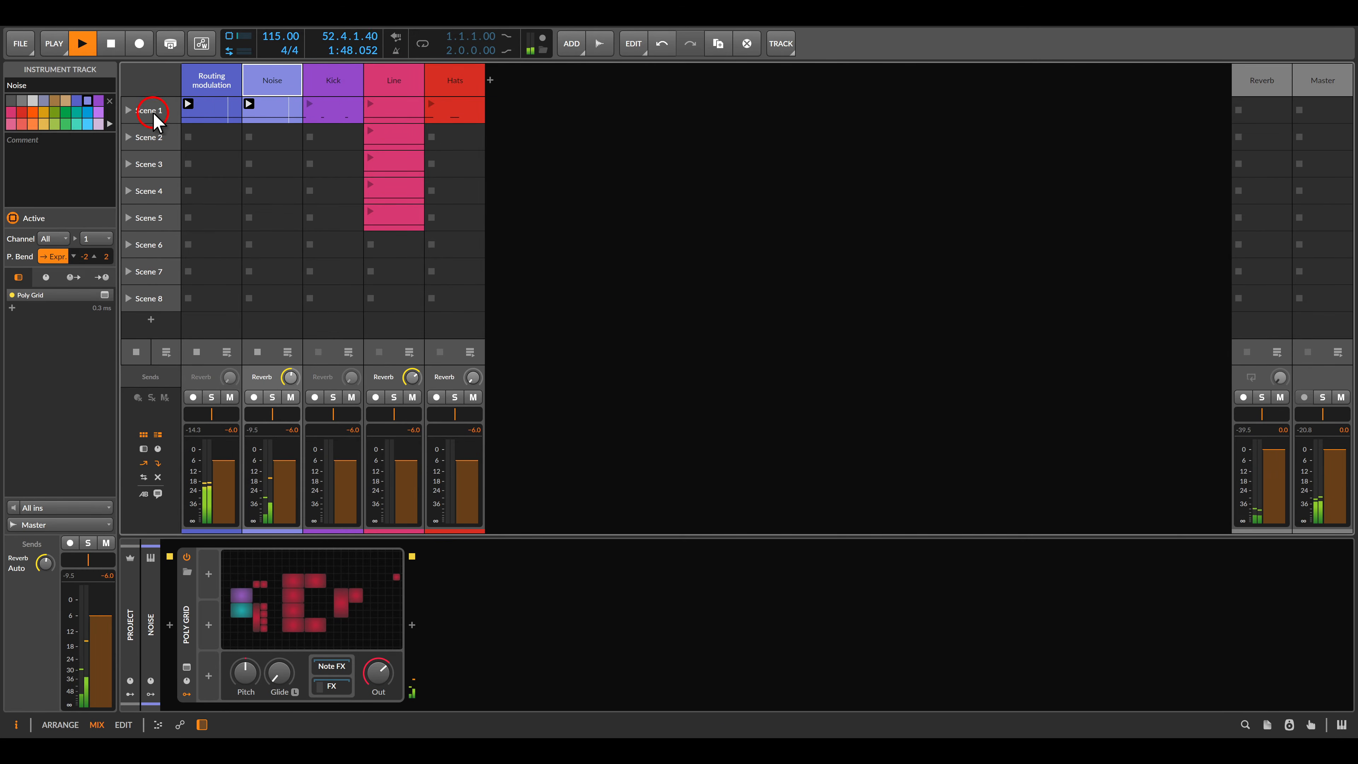
left_click(133, 111)
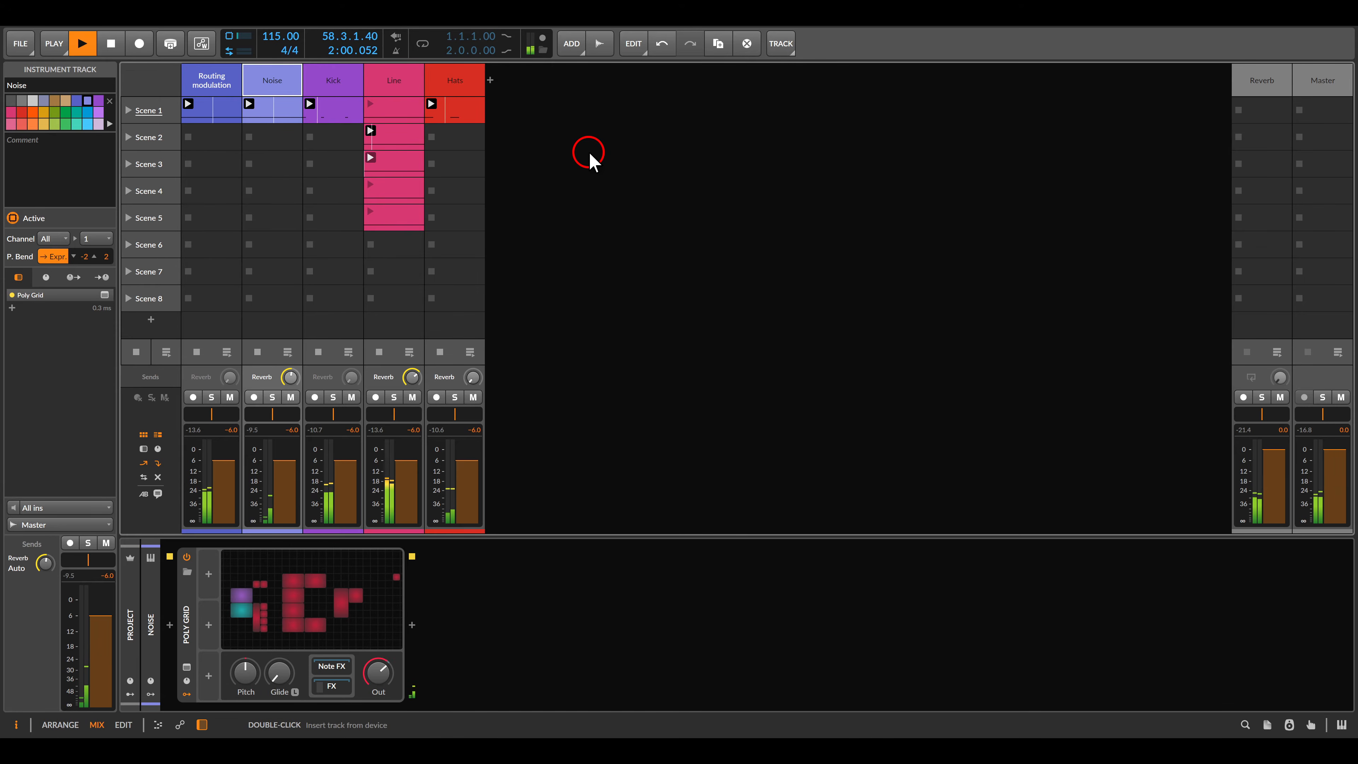
left_click(212, 86)
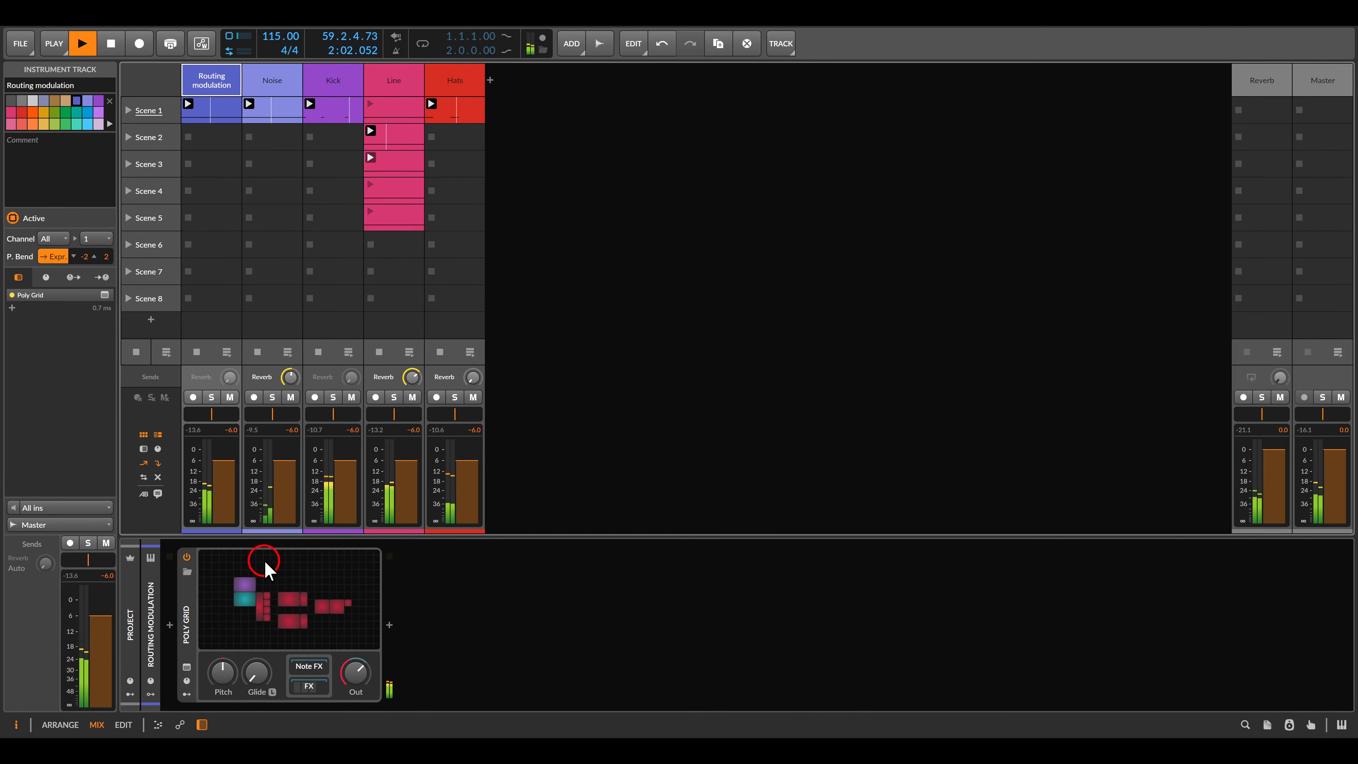
left_click(283, 606)
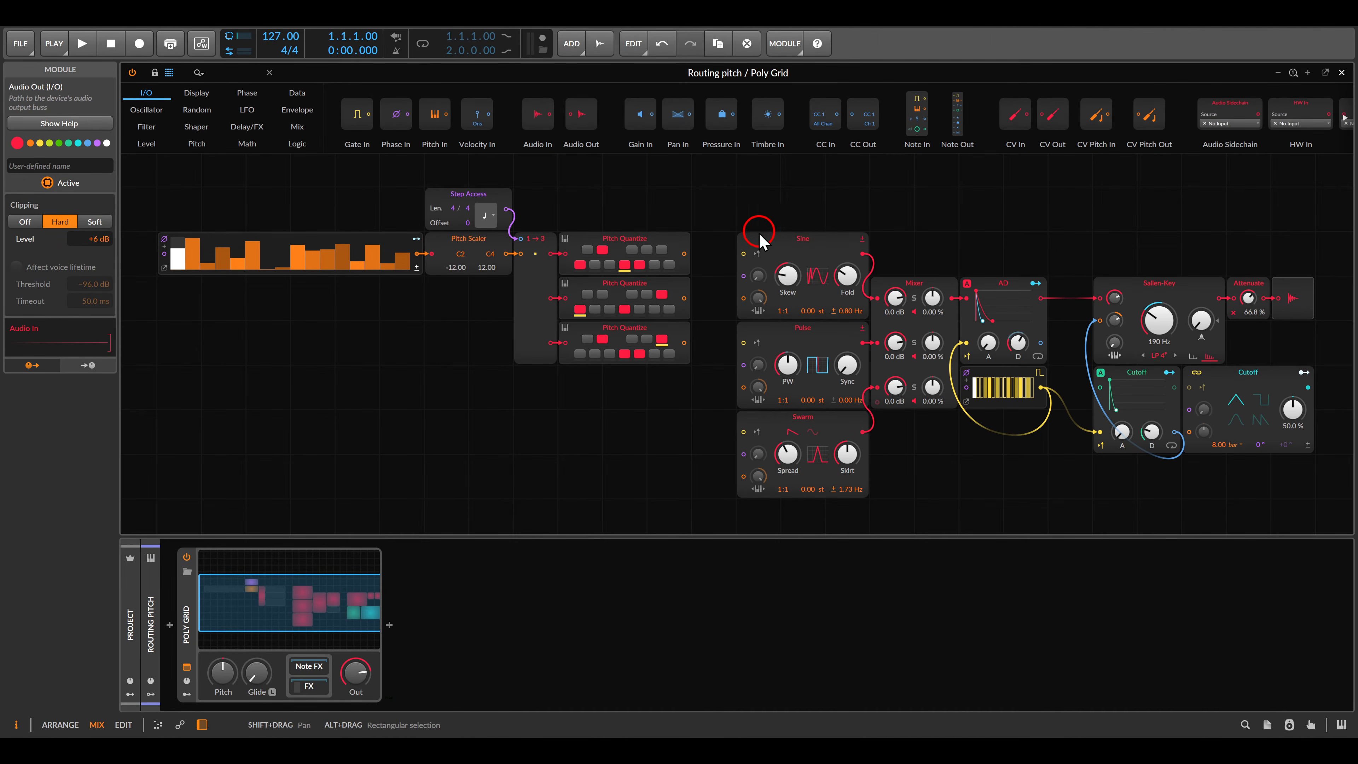
Start playback and examine how the stepped pitch sequence passes through Pitch Scaler and the 1→3 Split, selected by Step Access, into three Pitch Quantize modules
left_click_drag(731, 231, 869, 499)
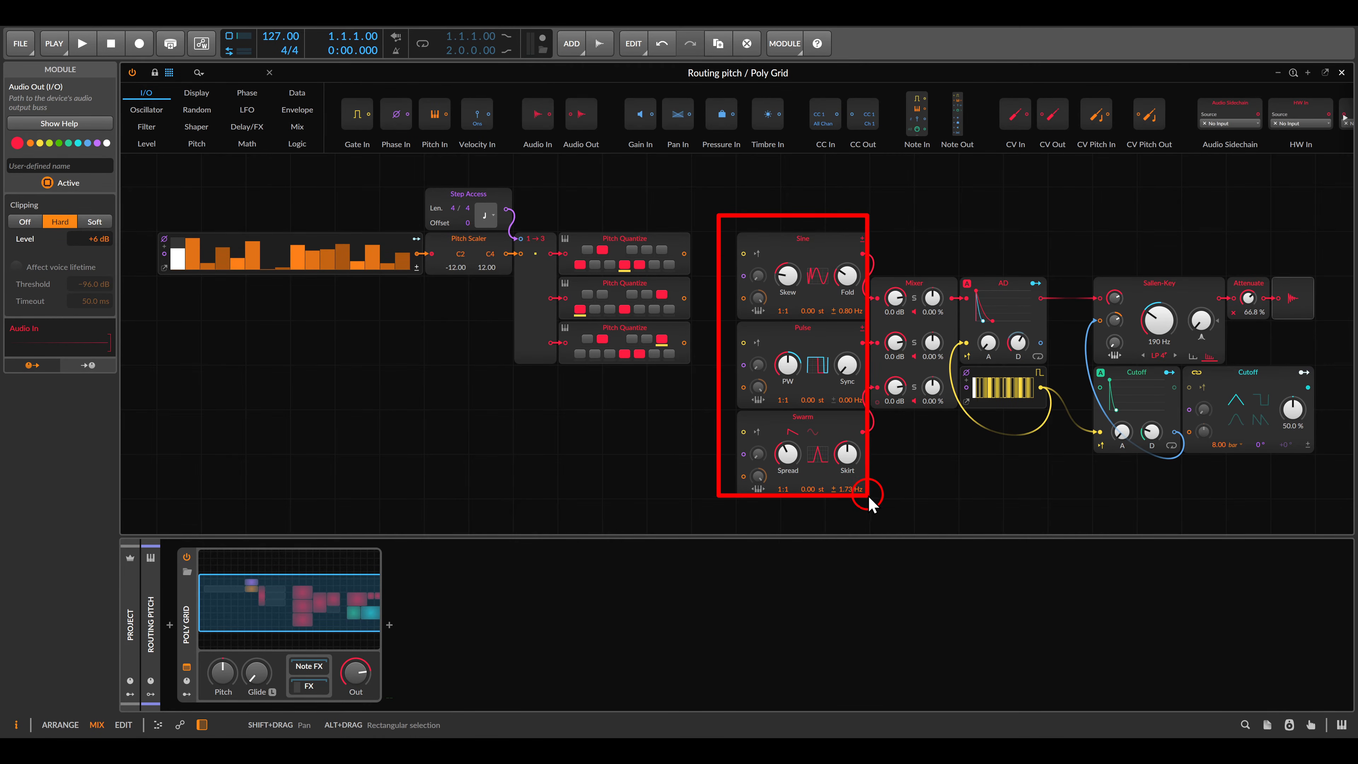
left_click_drag(949, 349, 1046, 425)
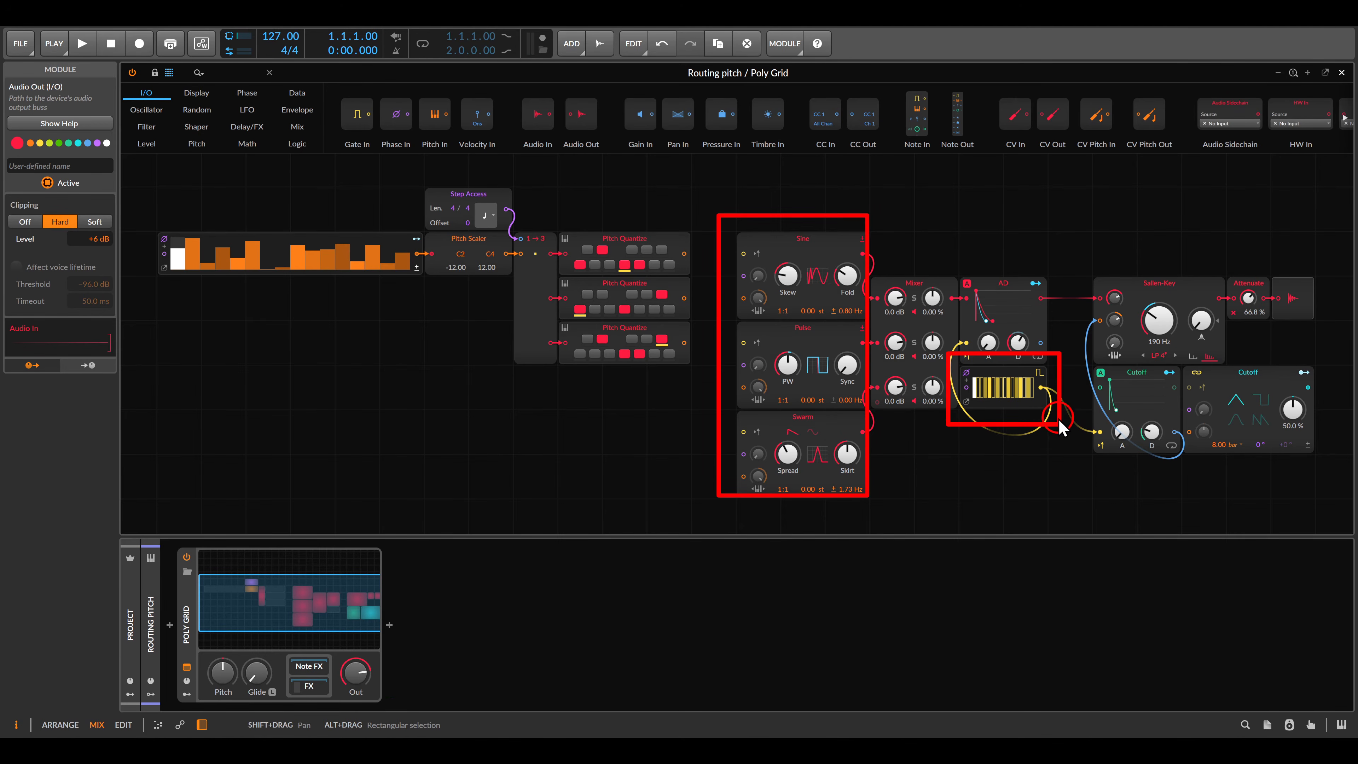
key("space")
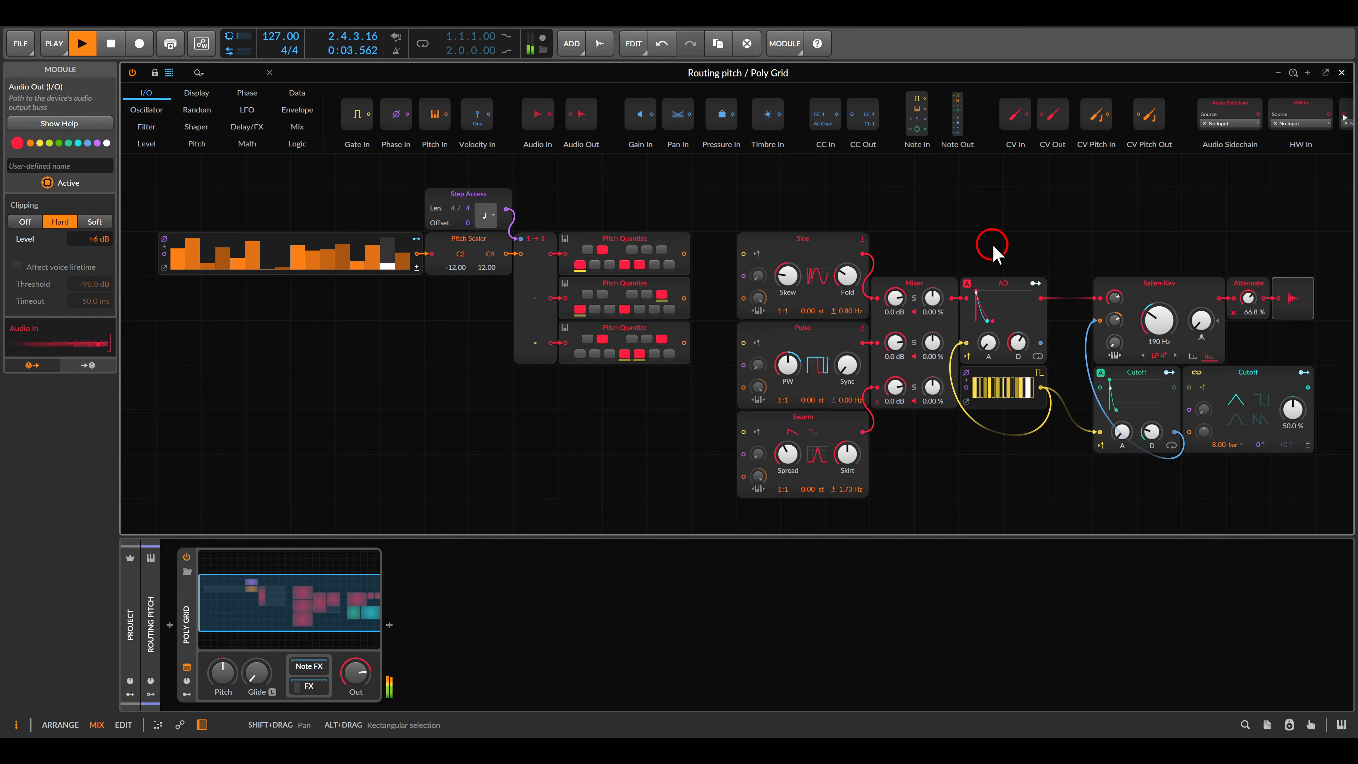
left_click_drag(627, 247, 912, 281)
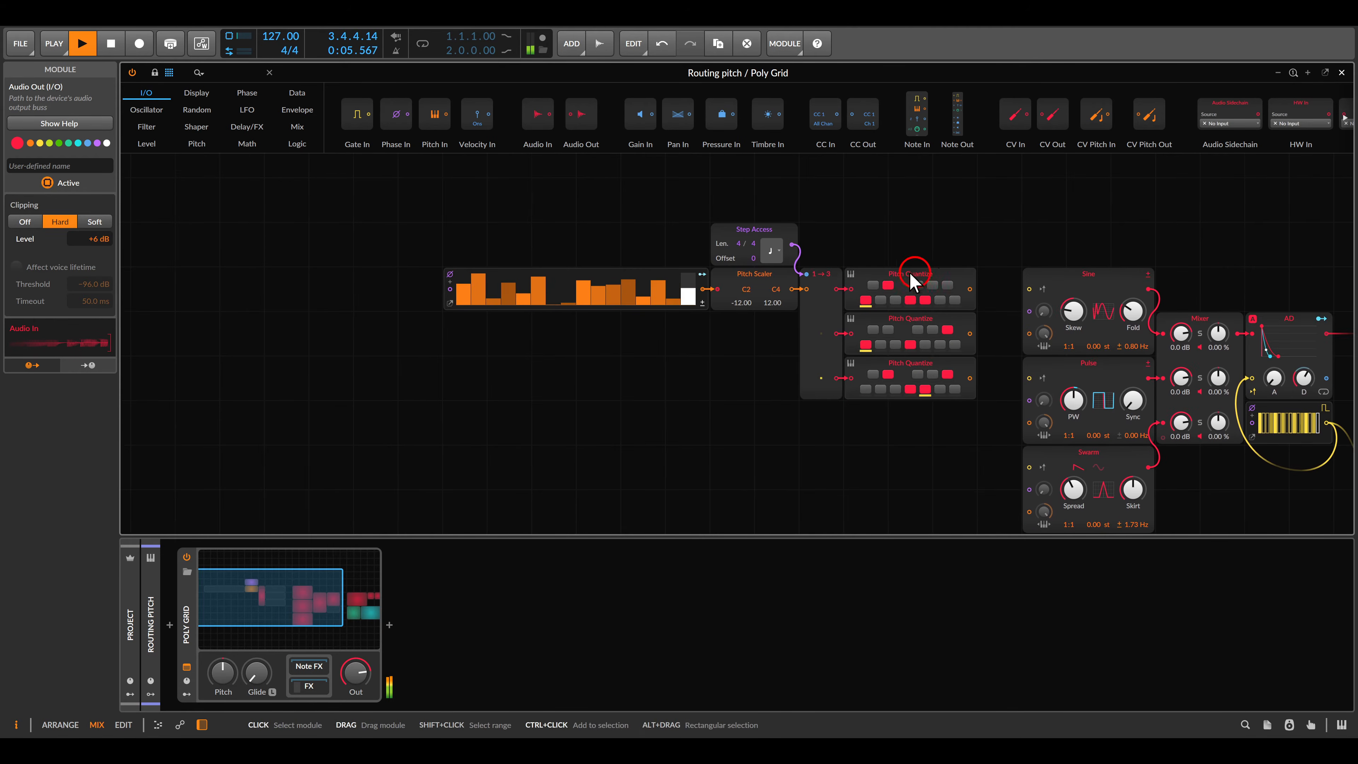
scroll(740, 270, "up", 1)
left_click_drag(329, 220, 704, 320)
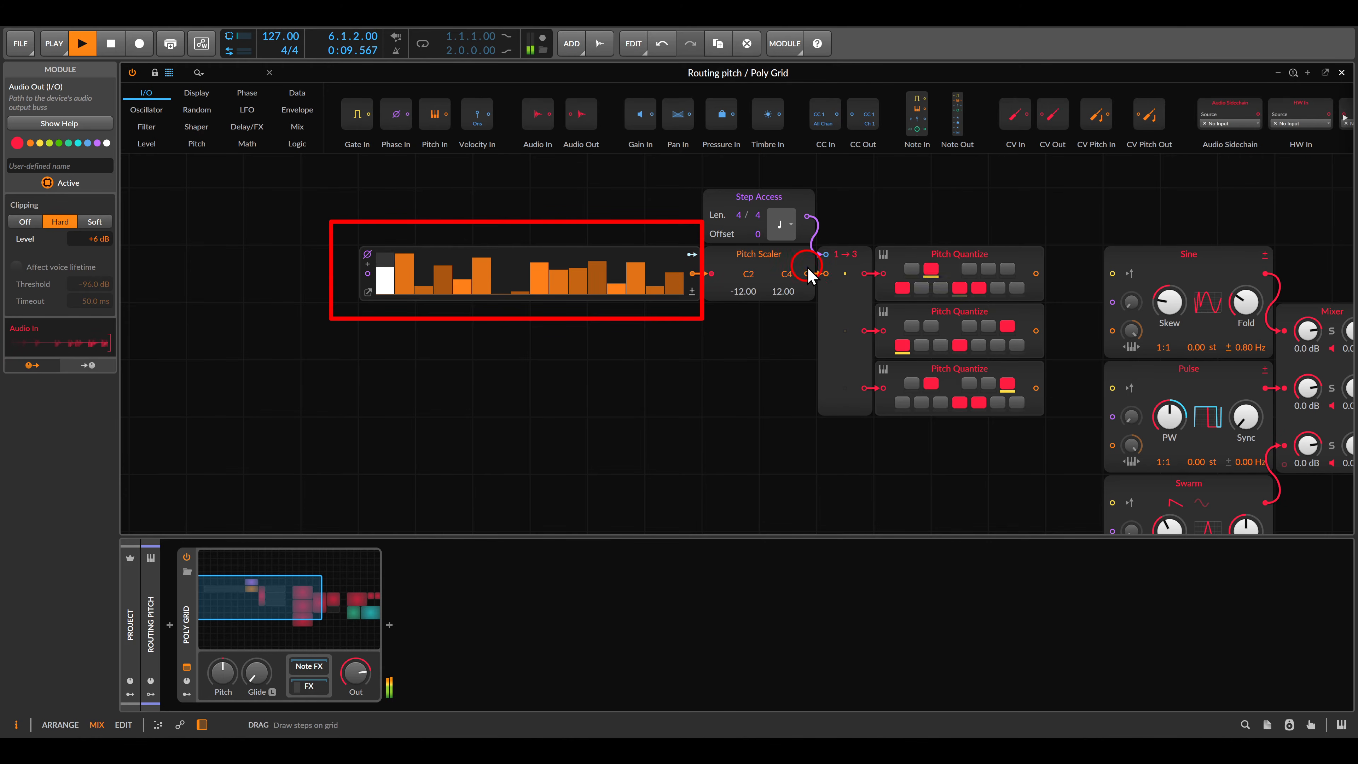
left_click_drag(806, 266, 837, 290)
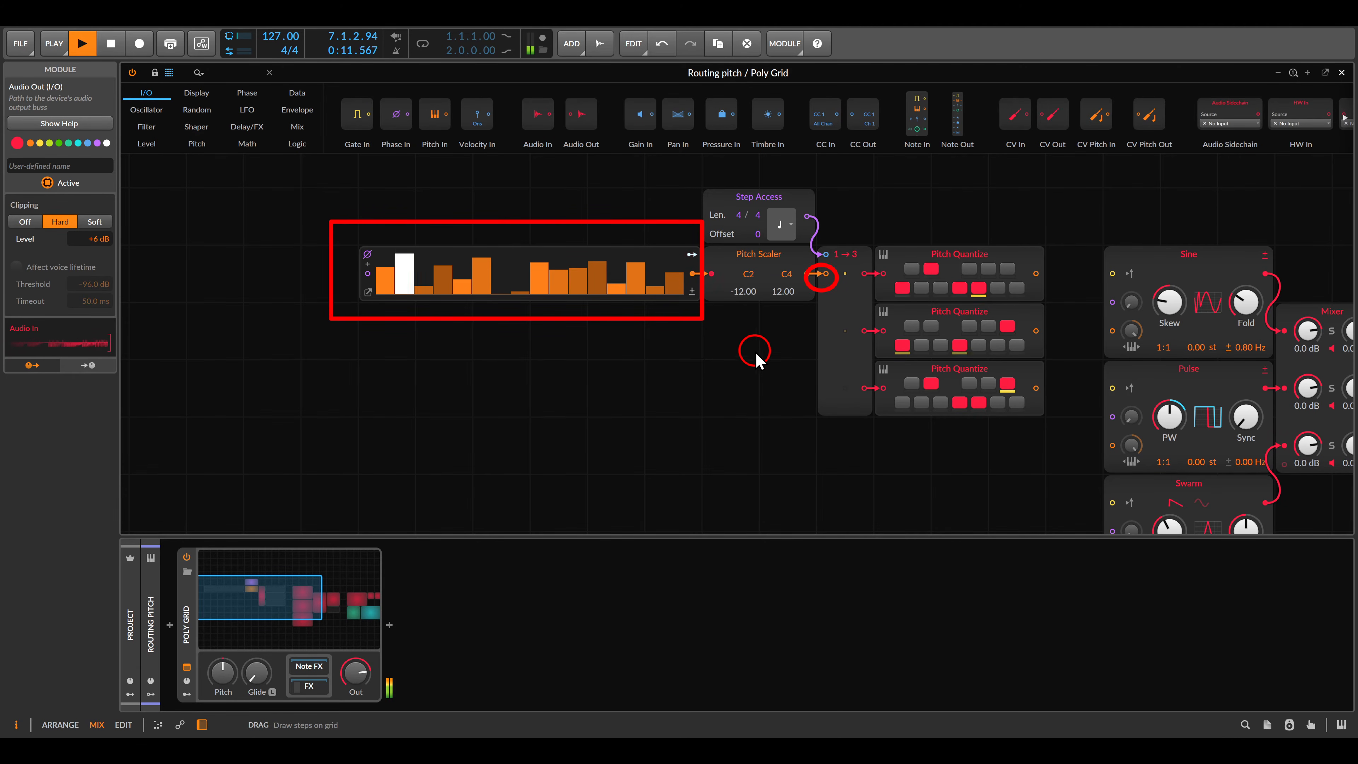
key("Escape")
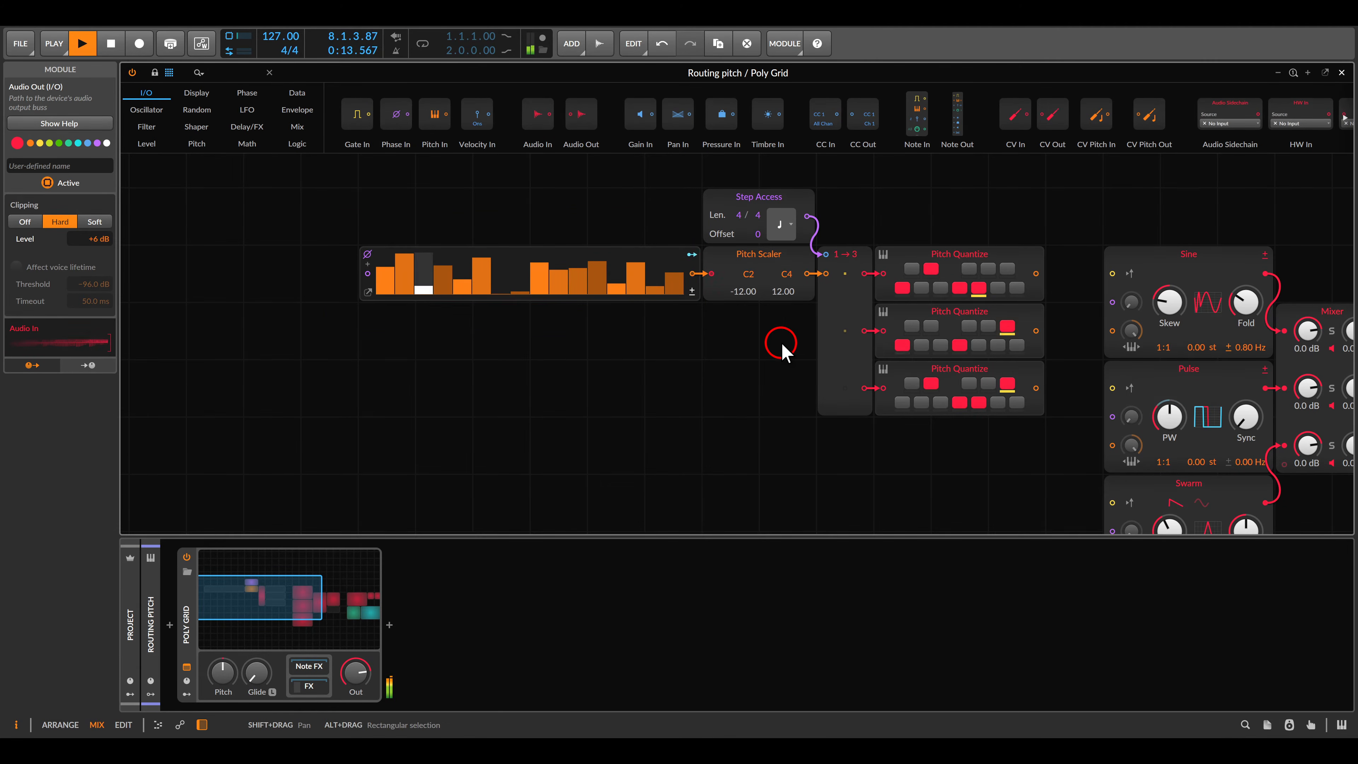
left_click_drag(780, 346, 642, 343)
mouse_move(706, 261)
left_mouse_down()
mouse_move(730, 315)
mouse_move(734, 404)
left_mouse_up()
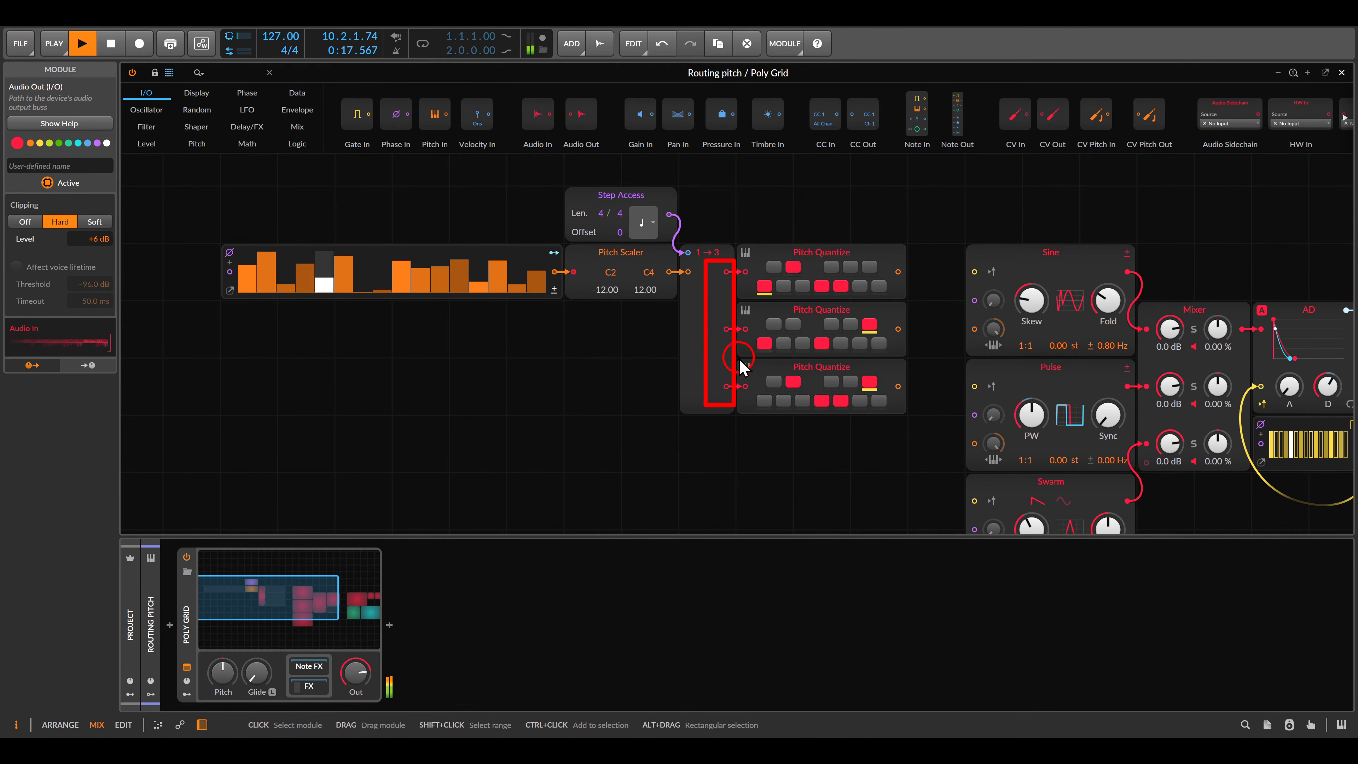
key("Escape")
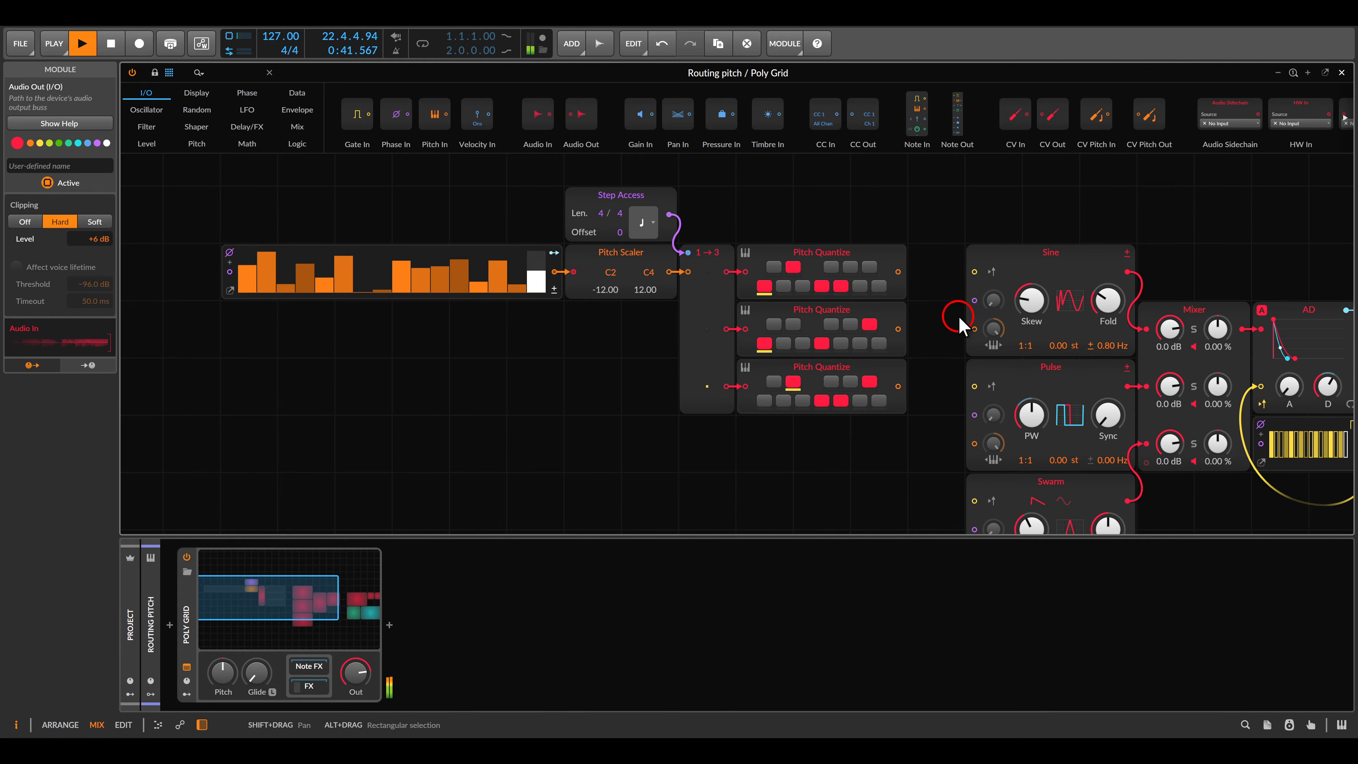
Connect the three Pitch Quantize outputs to the pitch inputs of the Sine, Pulse and Swarm oscillators, one each
left_click_drag(943, 300, 860, 418)
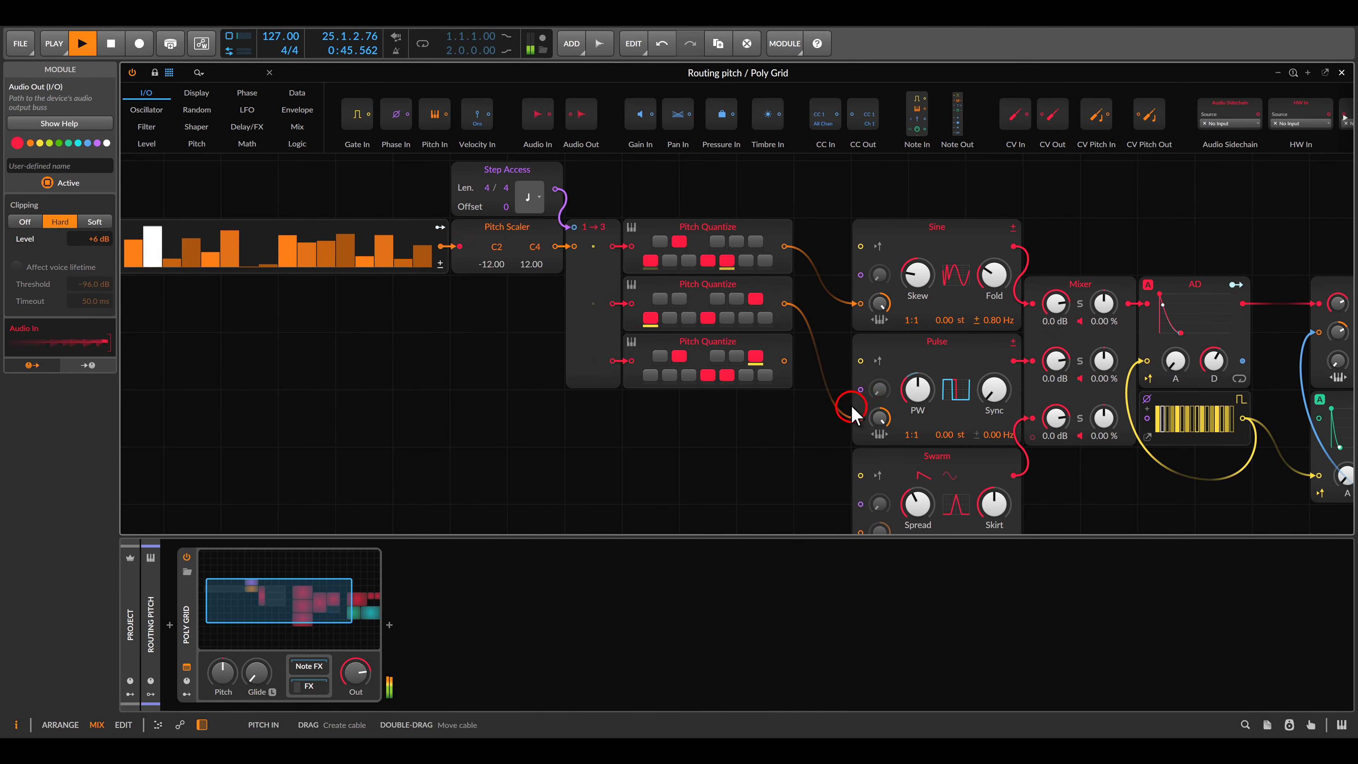
scroll(834, 385, "down", 2)
left_click_drag(784, 304, 861, 475)
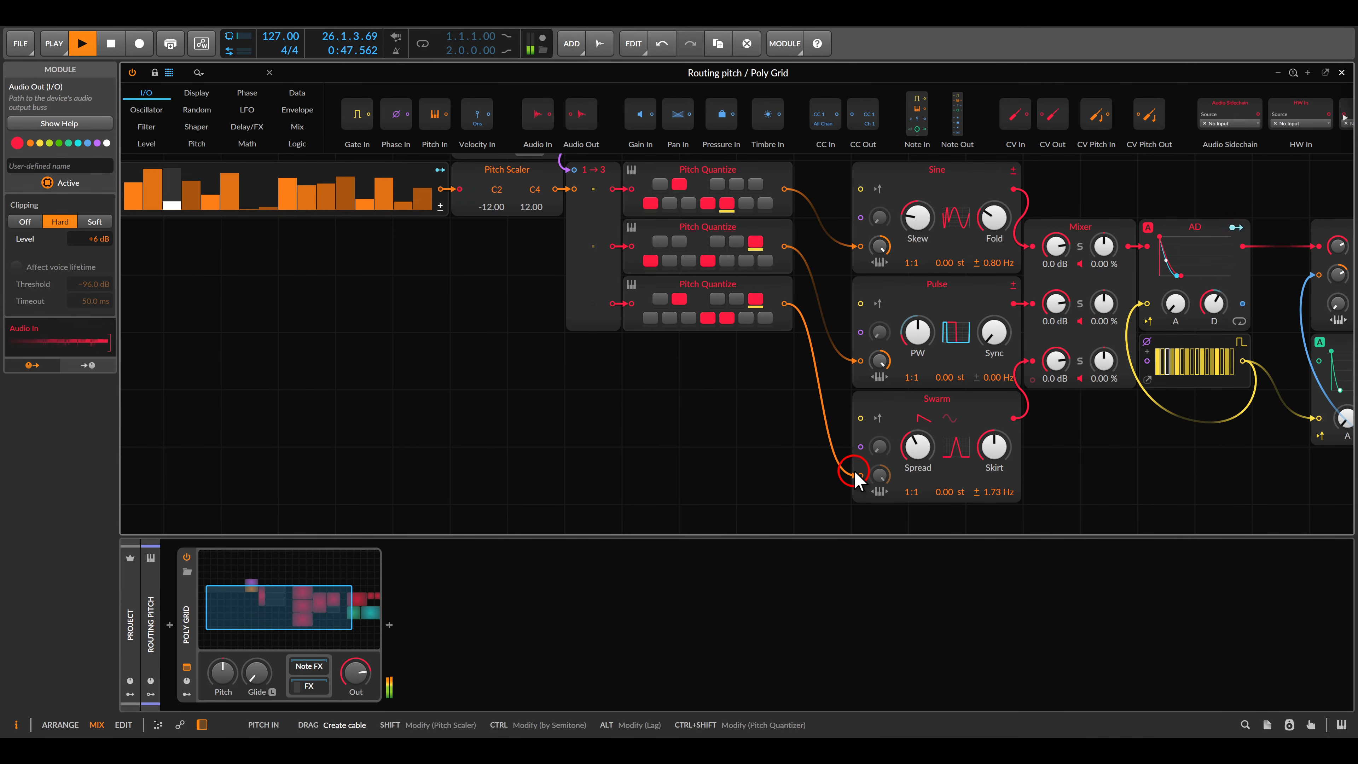
scroll(736, 364, "down", 2, "ctrl")
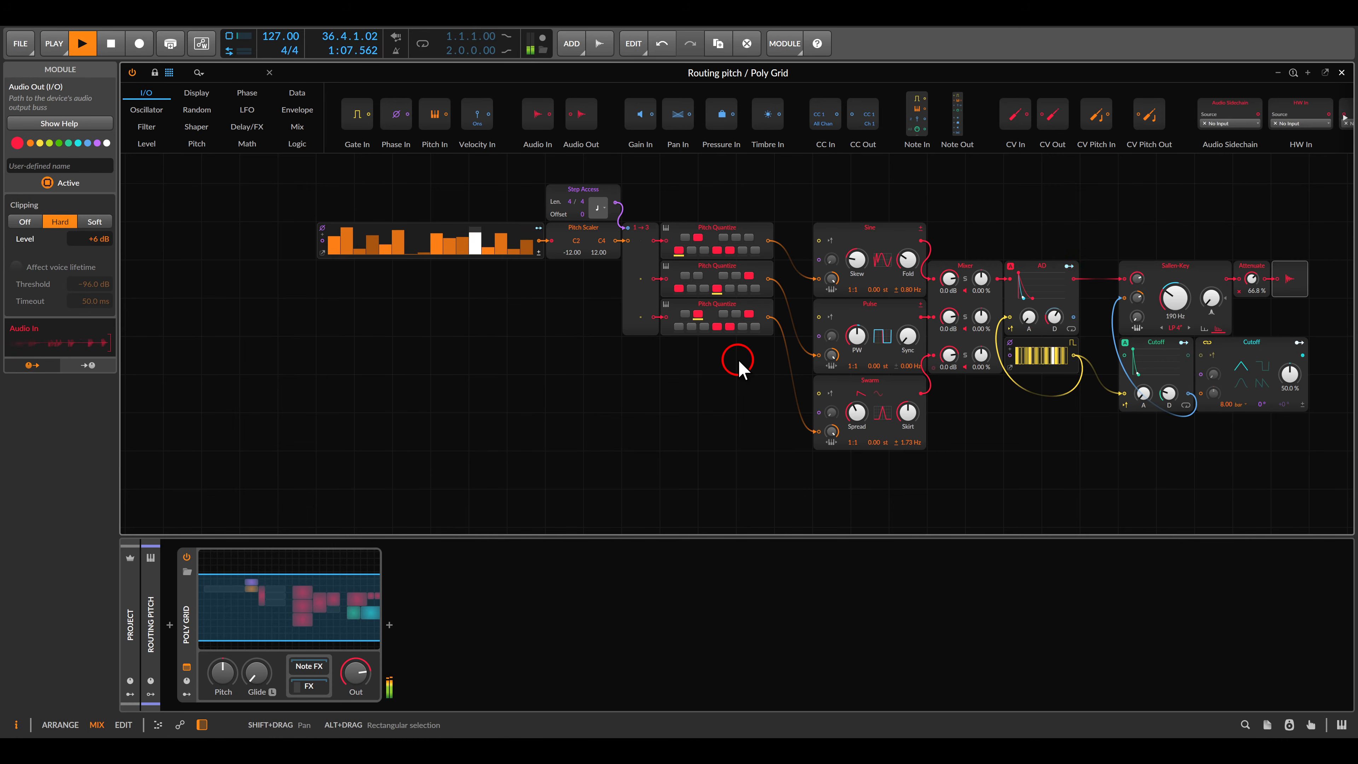
Close the Routing pitch grid and launch Scene 1 to play the full beat
key("Escape")
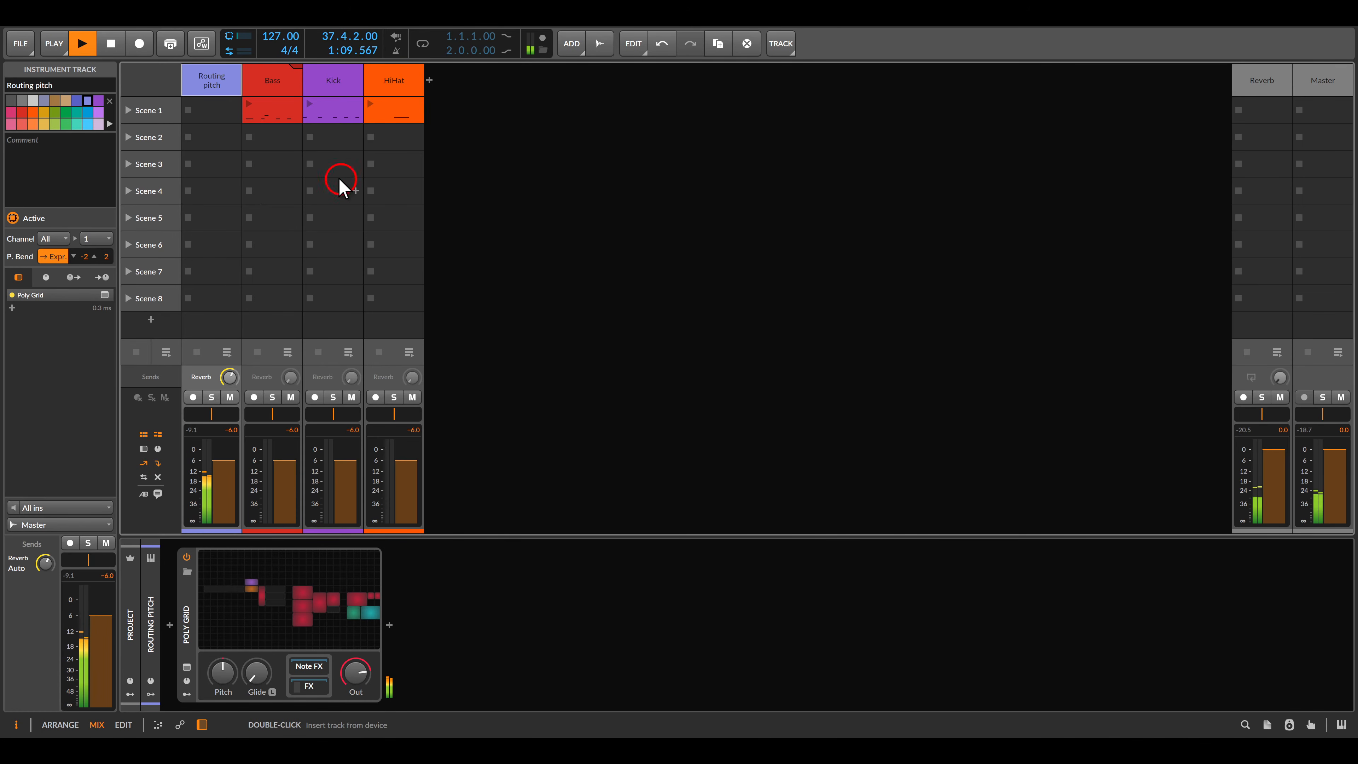
left_click(128, 110)
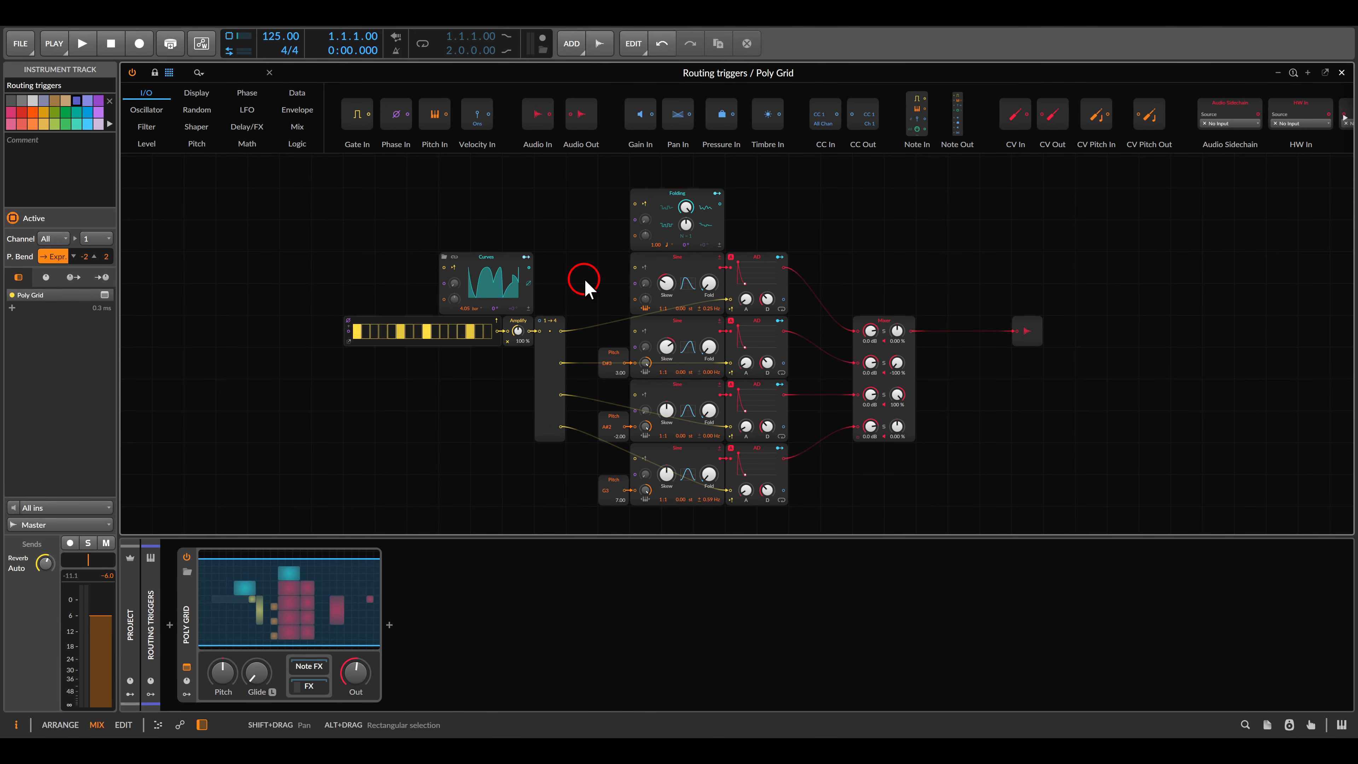
Start playback of the Routing triggers grid and connect the Curves output to the selector input of the 1→4 Split
left_click_drag(647, 250, 702, 489)
left_click(381, 365)
key("space")
scroll(357, 377, "up", 5)
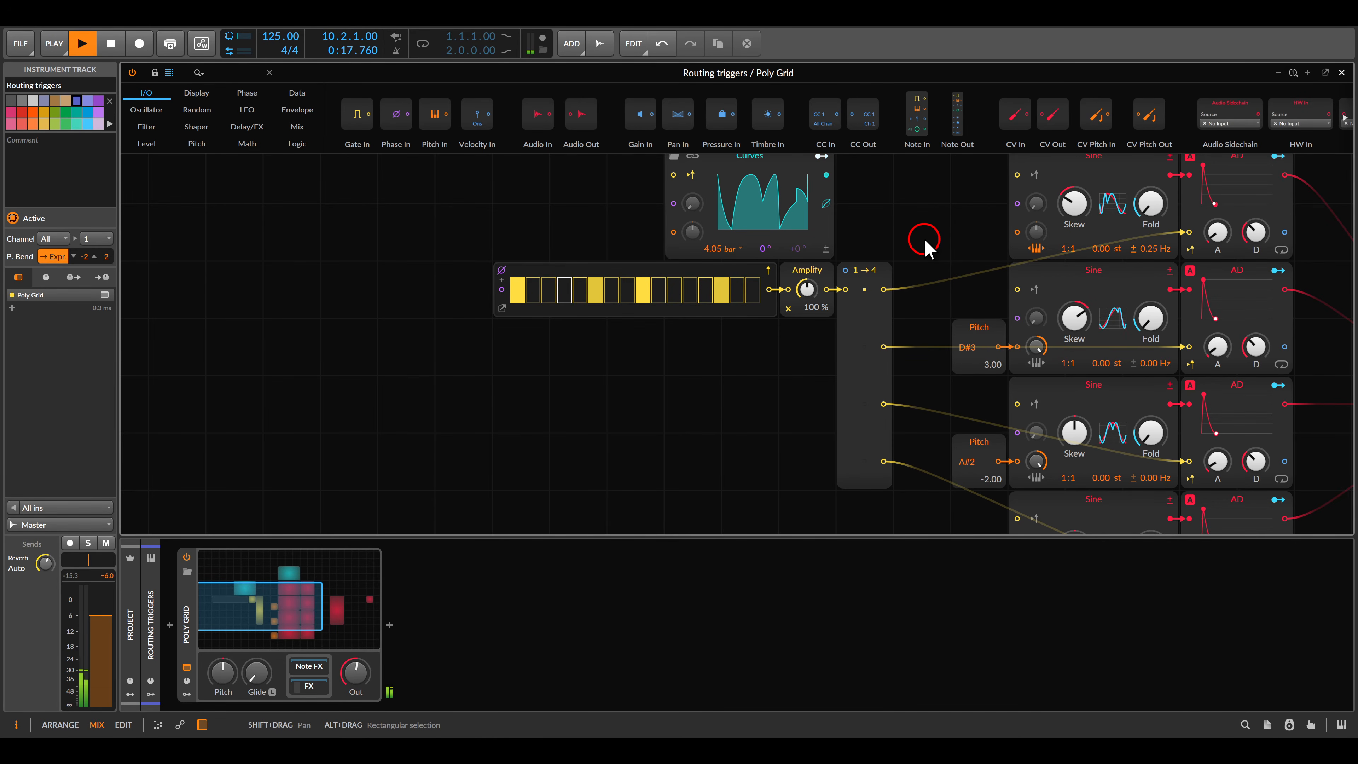
scroll(922, 240, "up", 2)
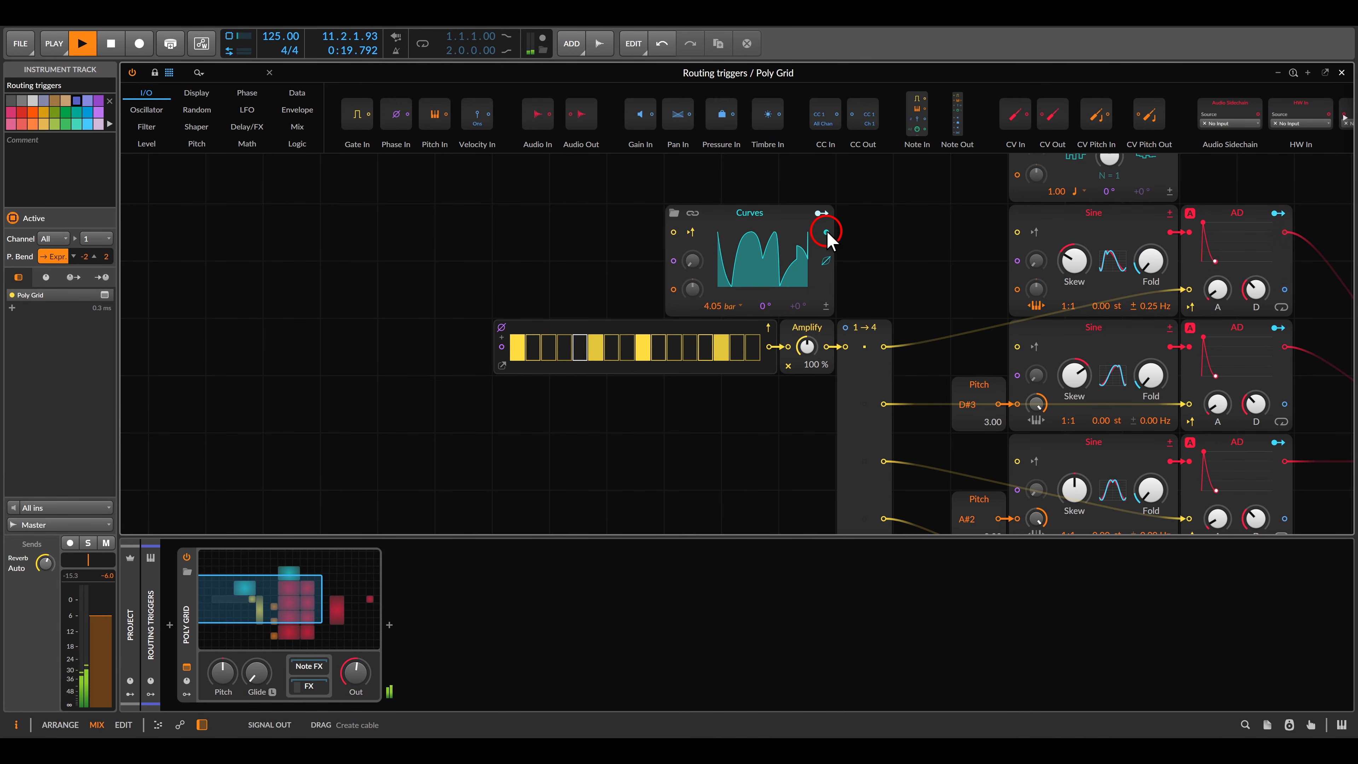
left_click_drag(826, 231, 846, 327)
Set the Amplify module between the trigger sequencer and the 1→4 Split to 142 %
scroll(909, 263, "down", 2)
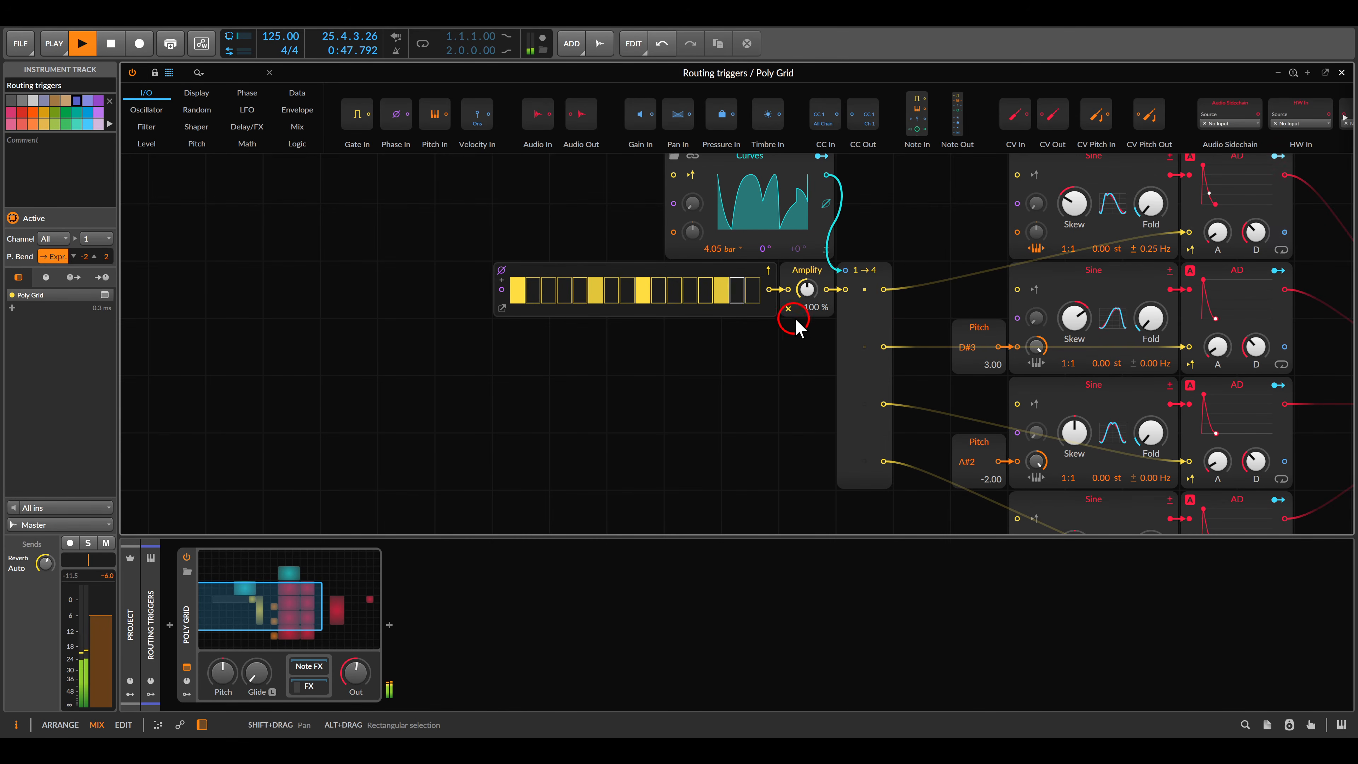
mouse_move(806, 288)
left_mouse_down()
mouse_move(806, 275)
mouse_move(806, 287)
left_mouse_up()
key("ctrl+minus")
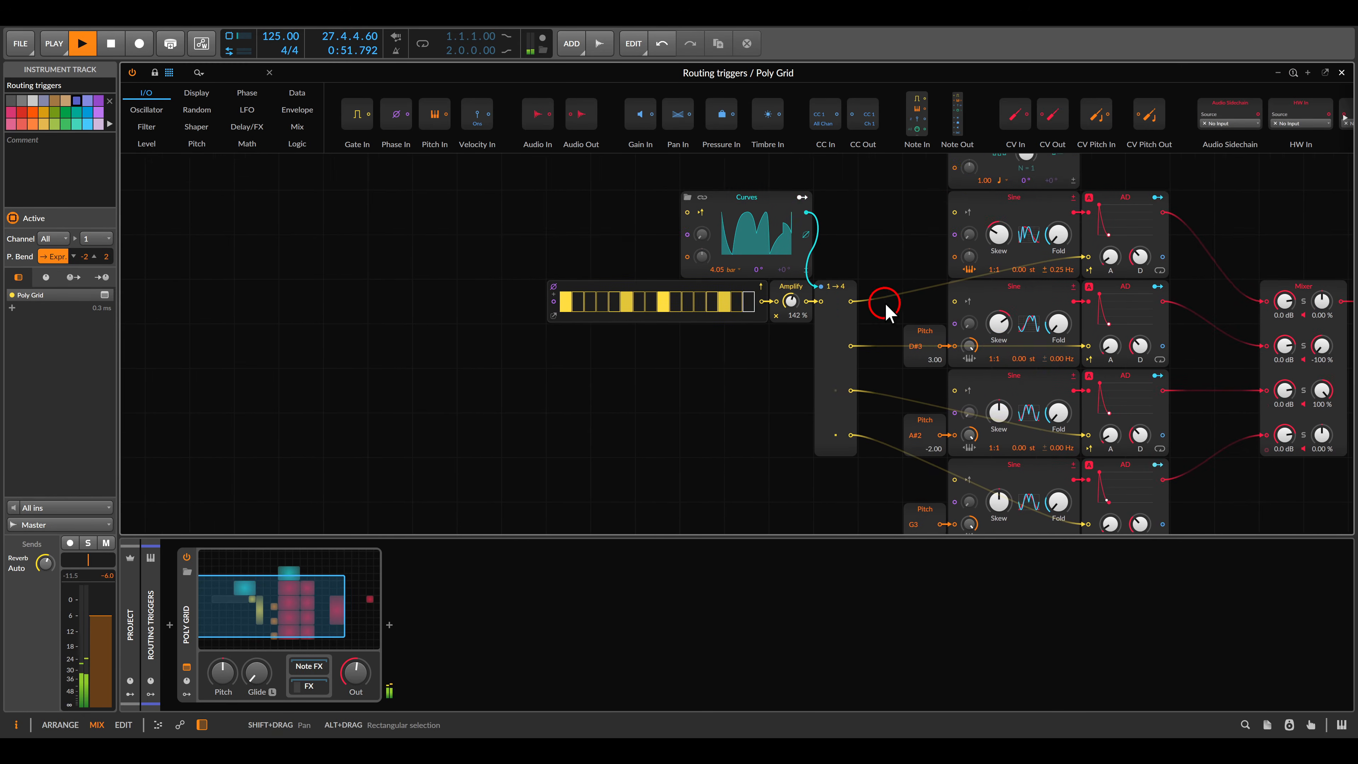
left_click_drag(885, 310, 777, 269)
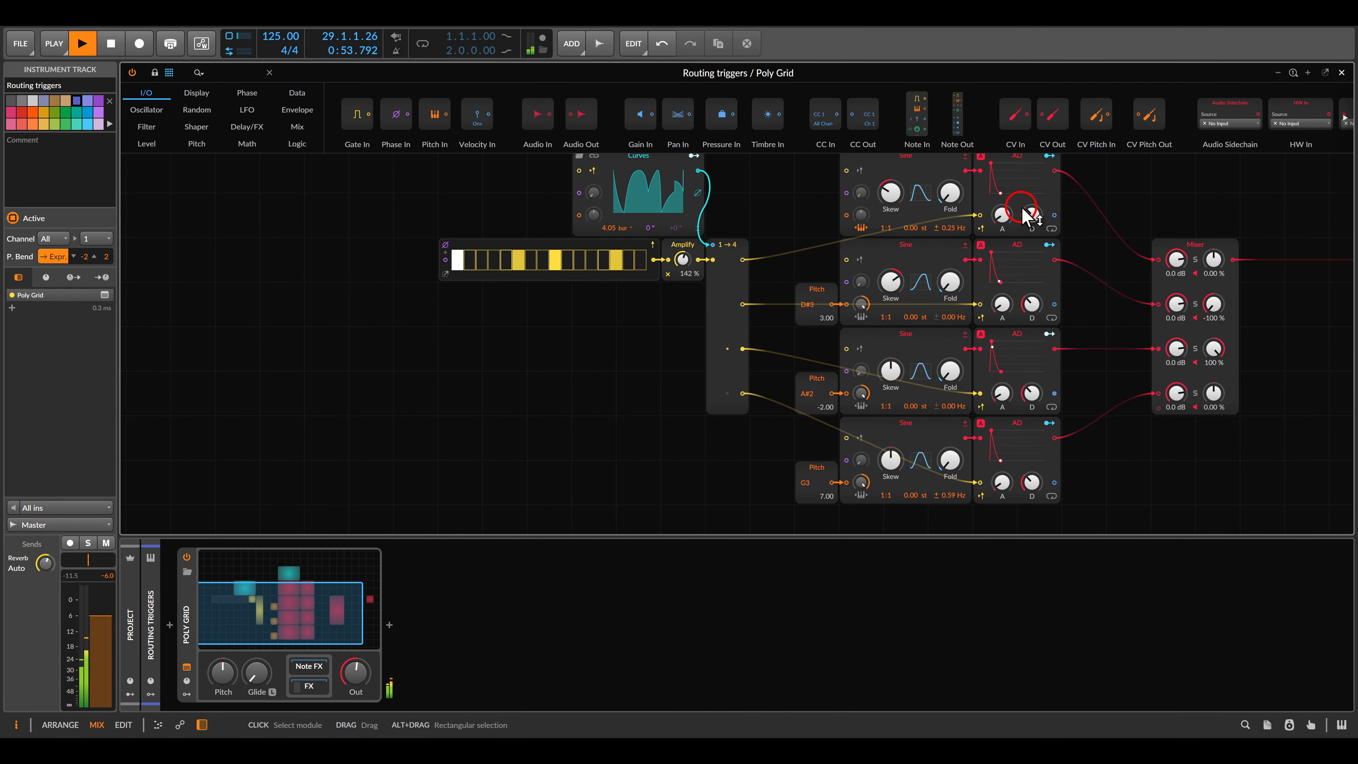
left_click_drag(1086, 249, 1085, 260)
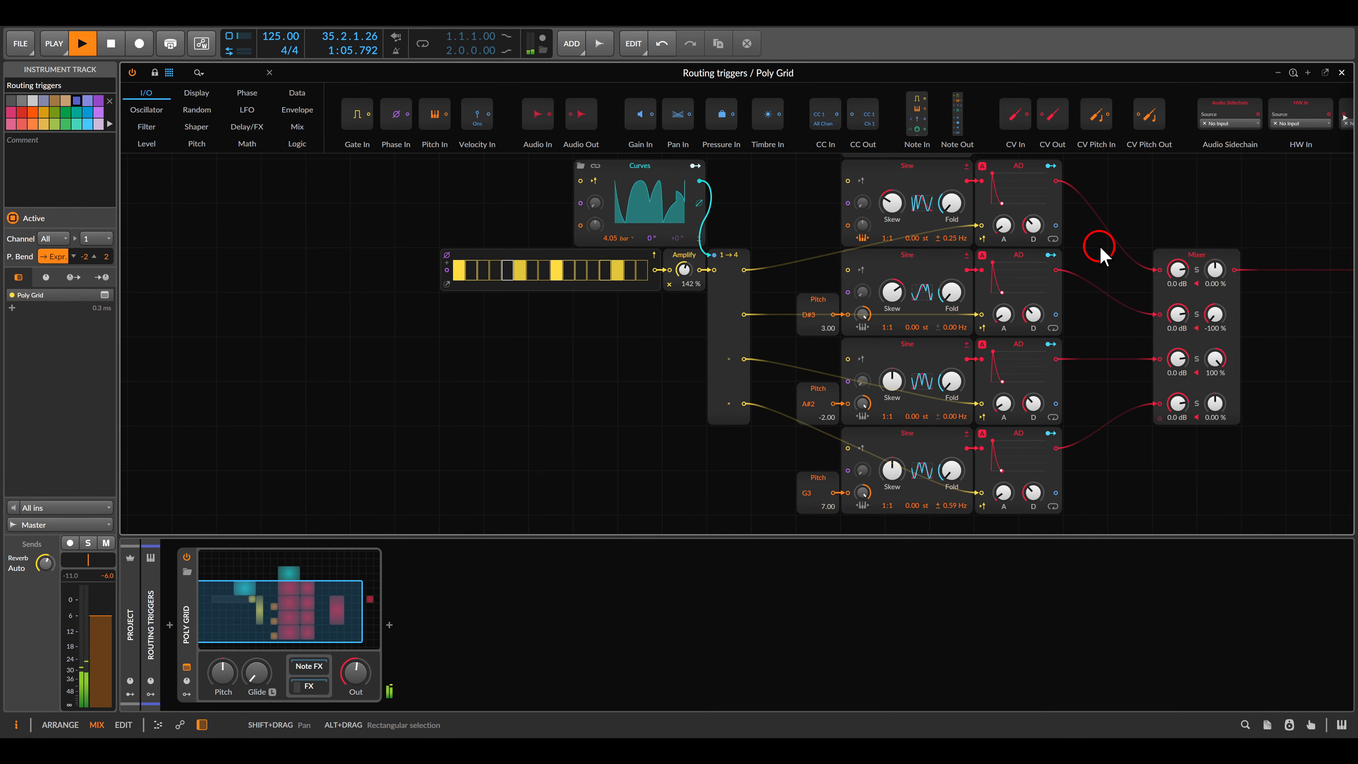
Close the Routing triggers grid, unmute the Hats track and open its Poly Grid
key("Escape")
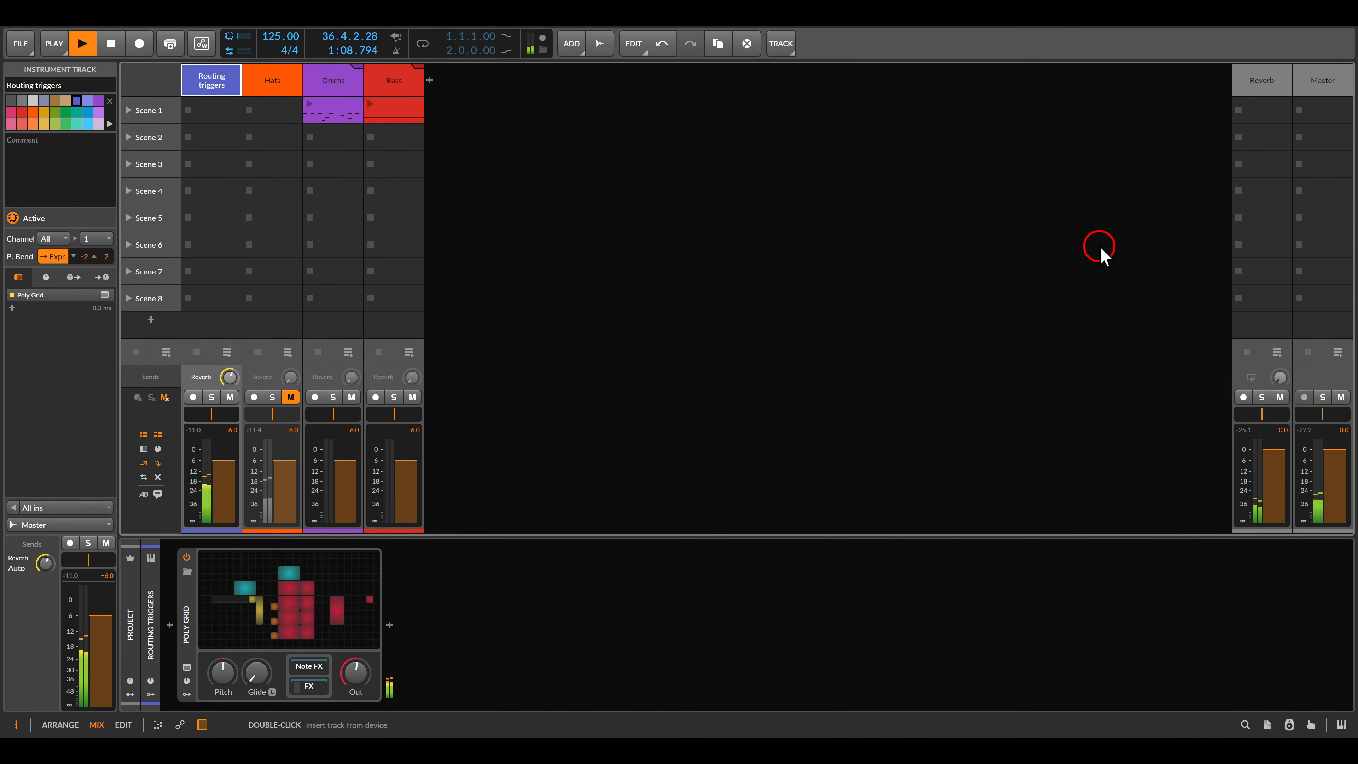
left_click(259, 95)
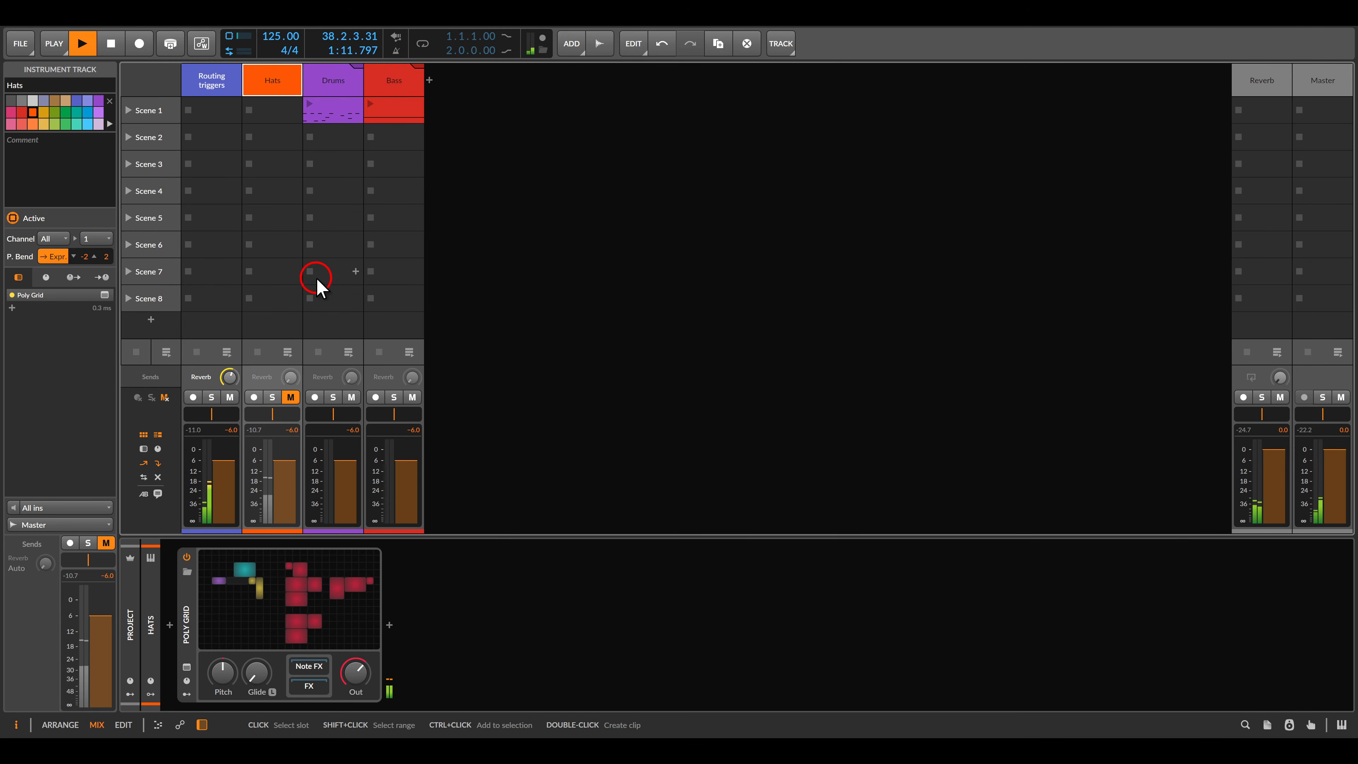
left_click(291, 397)
left_click(256, 589)
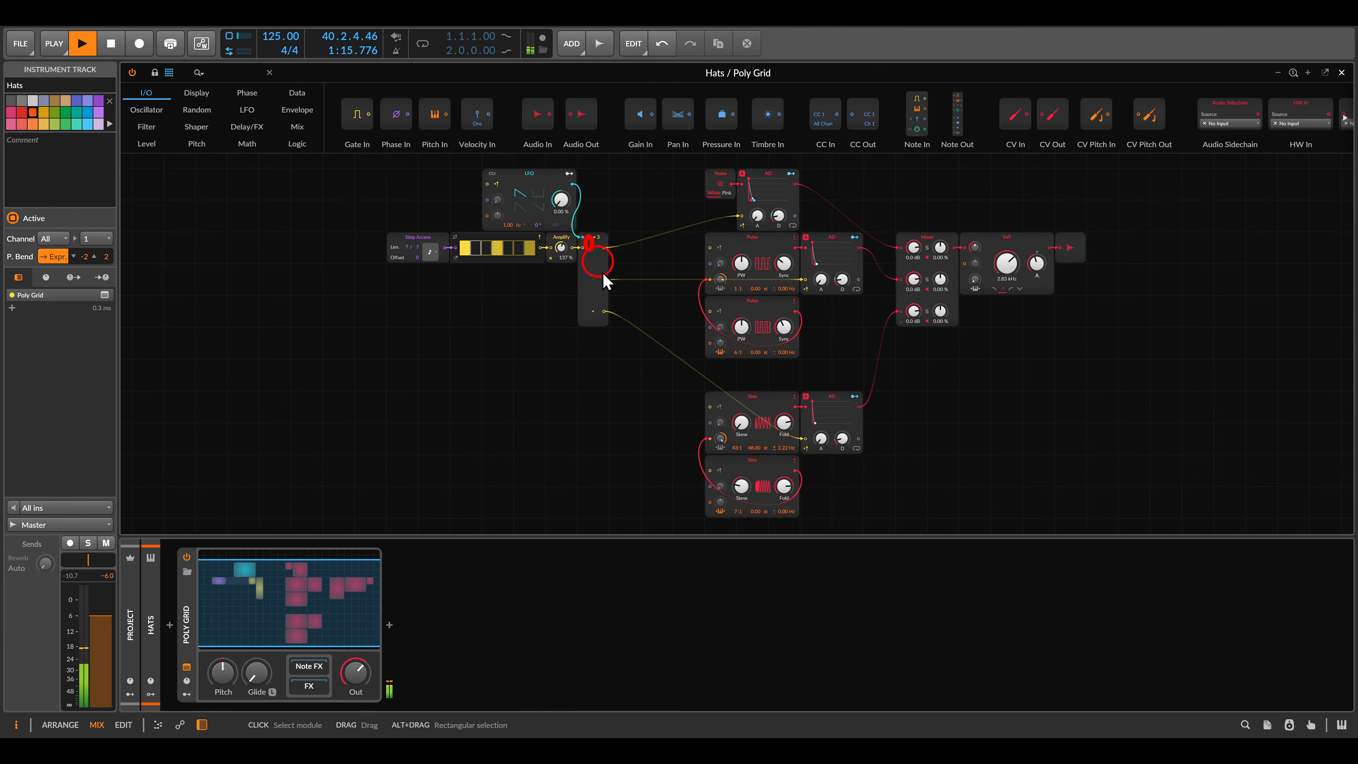
Examine how the Hats trigger sequence is routed through the LFO-controlled 1→3 Split to the envelopes of the three hi-hat voices
left_click_drag(603, 273, 627, 340)
key("plus")
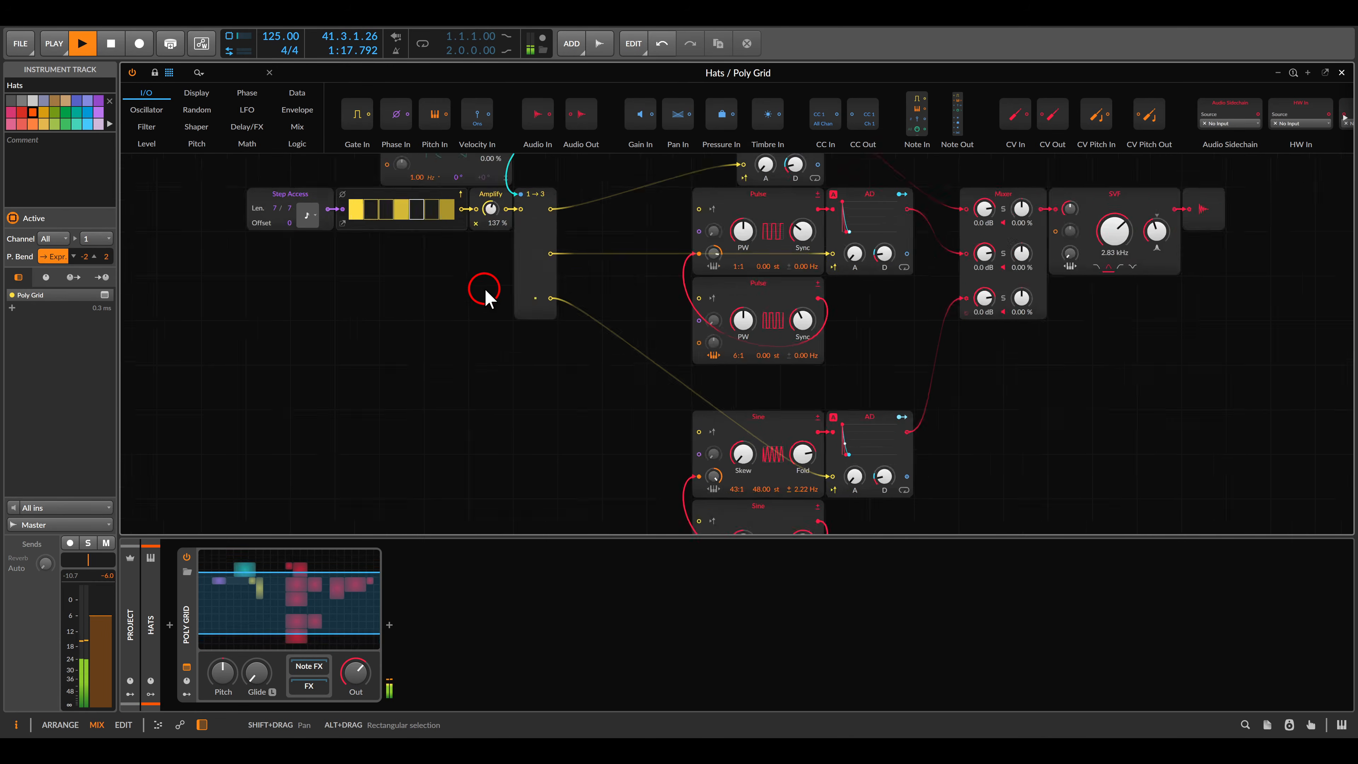
scroll(484, 290, "up", 1)
left_click_drag(443, 260, 703, 369)
mouse_move(646, 244)
left_mouse_down()
mouse_move(717, 315)
mouse_move(664, 264)
mouse_move(652, 282)
left_mouse_up()
scroll(714, 321, "down", 3)
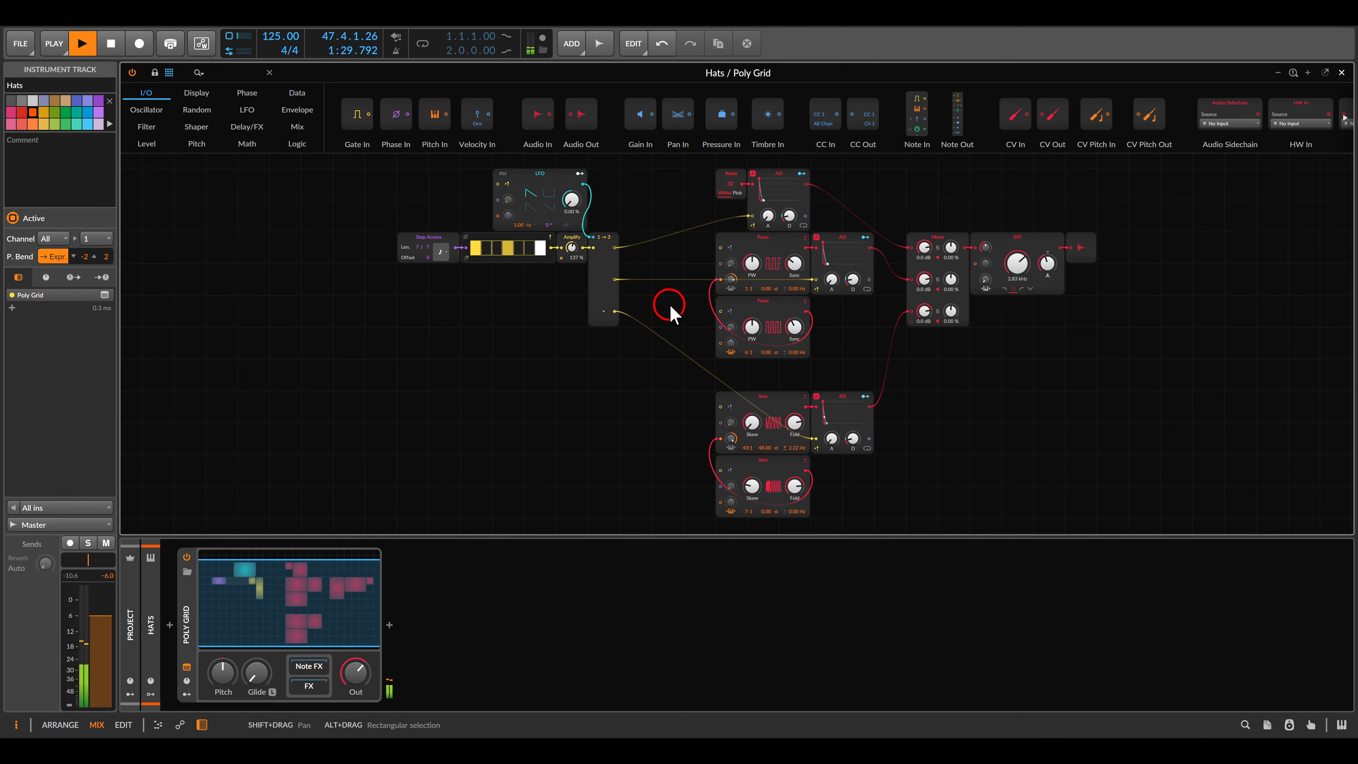
Close the Hats grid and launch Scene 1 to add the Drums and Bass clips
key("Escape")
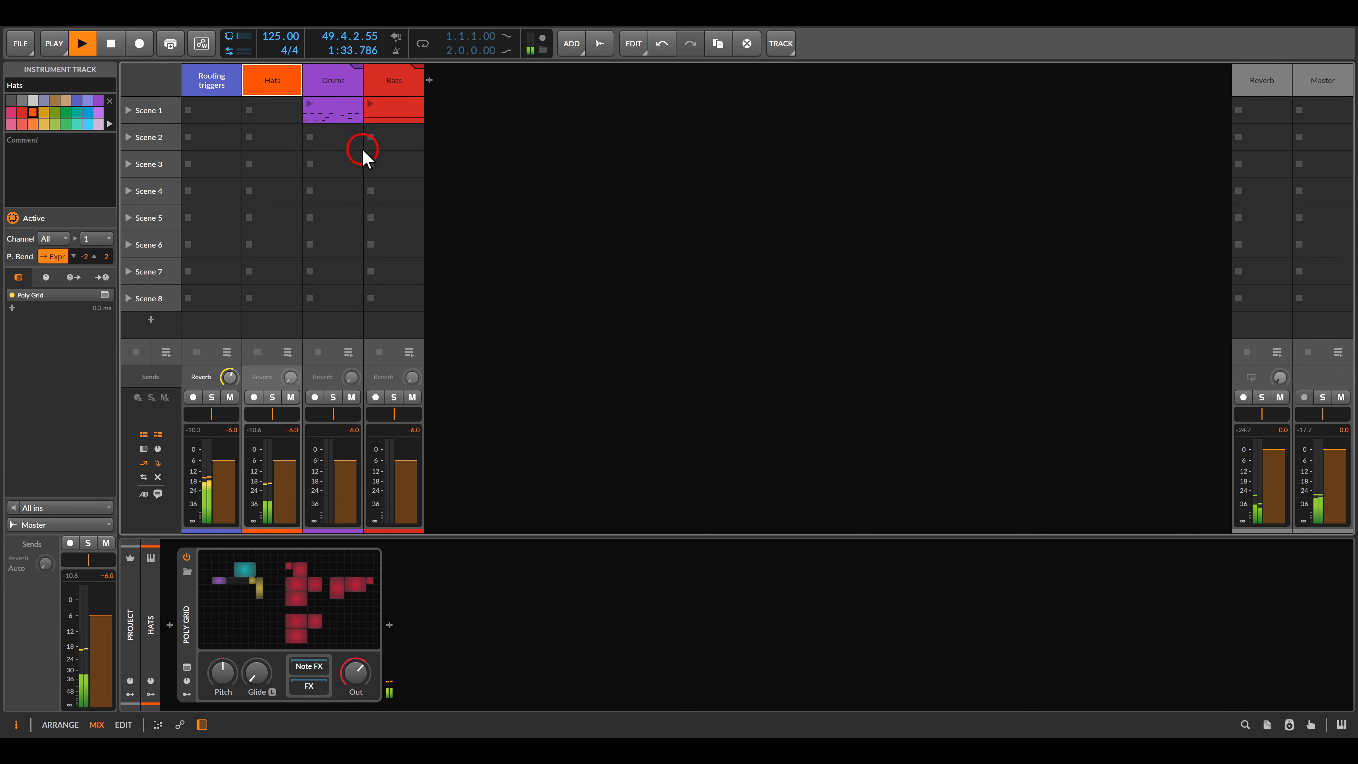
left_click(129, 111)
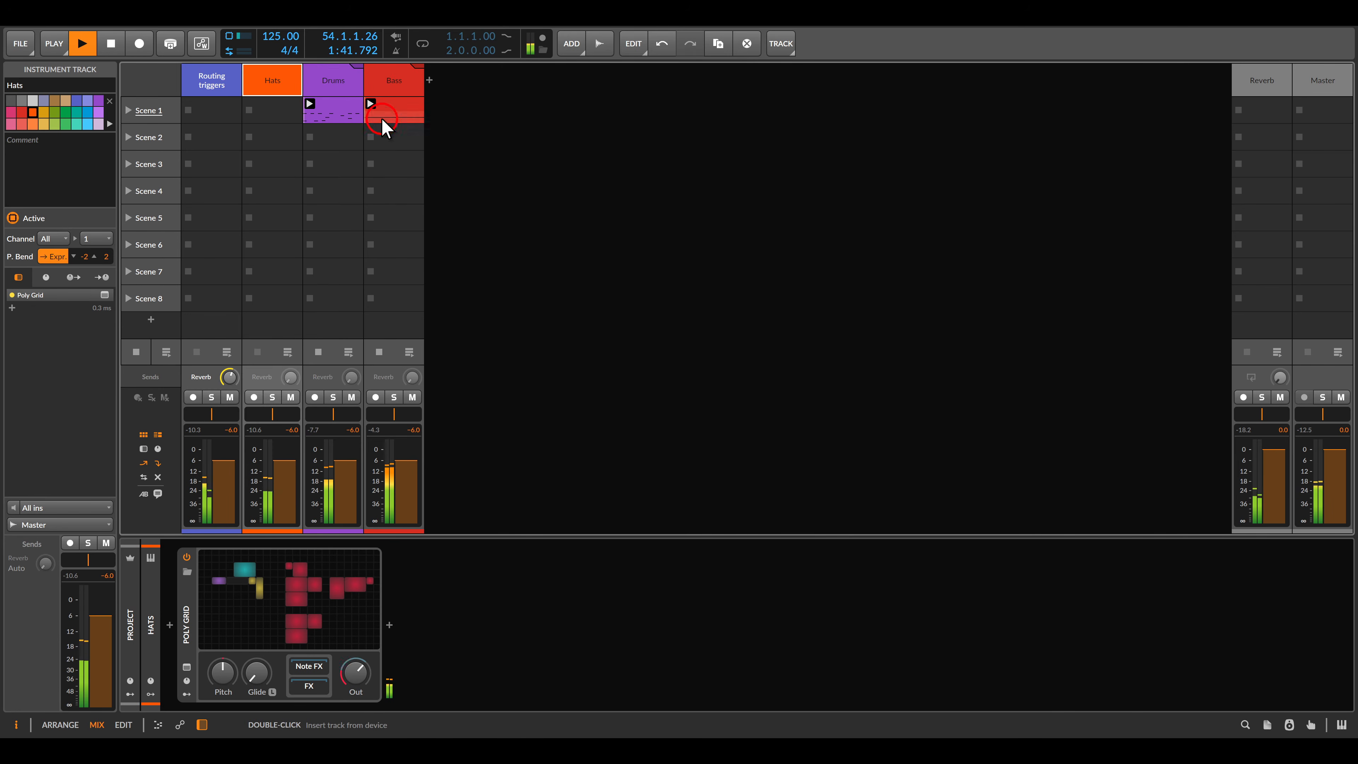
Inspect the Drums track's drum machine and the Bass track's Polymer layer, then return to the Routing triggers track's Poly Grid
left_click(340, 85)
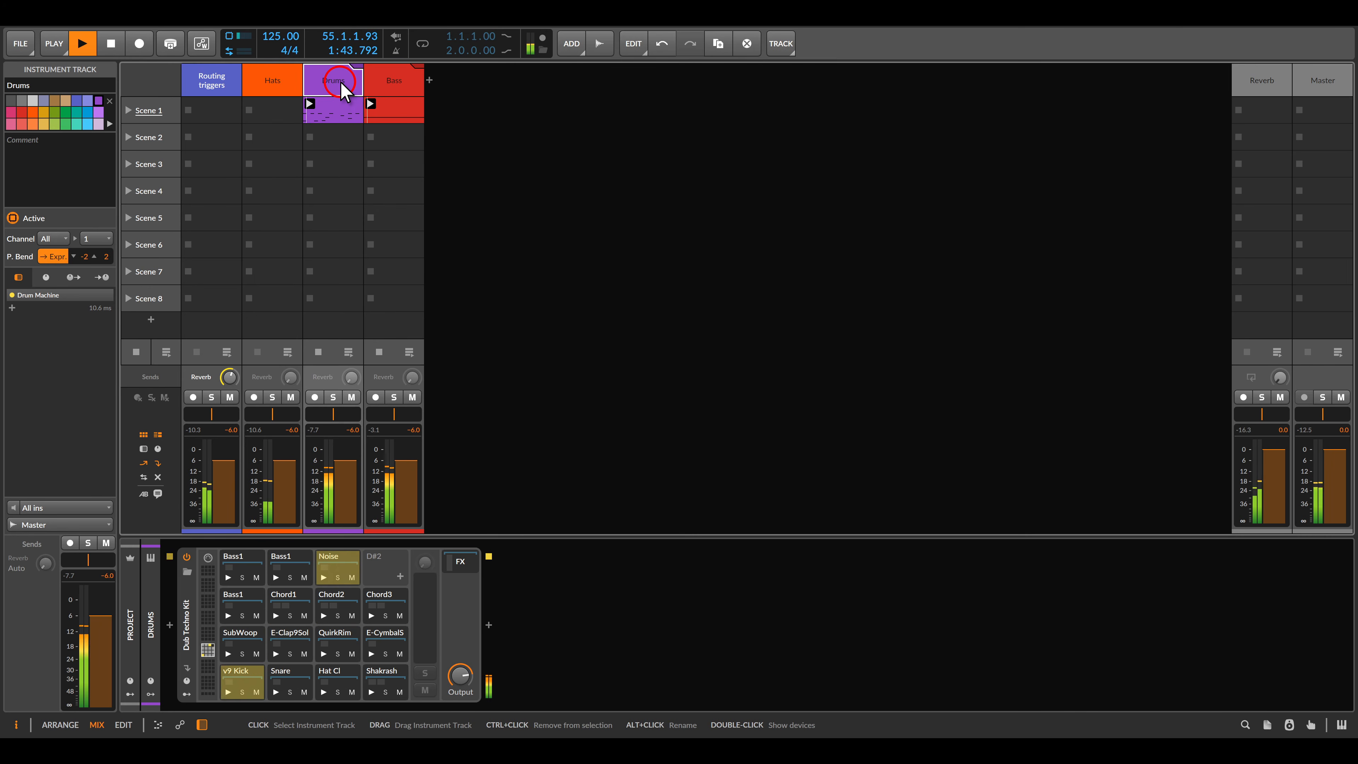
left_click(383, 90)
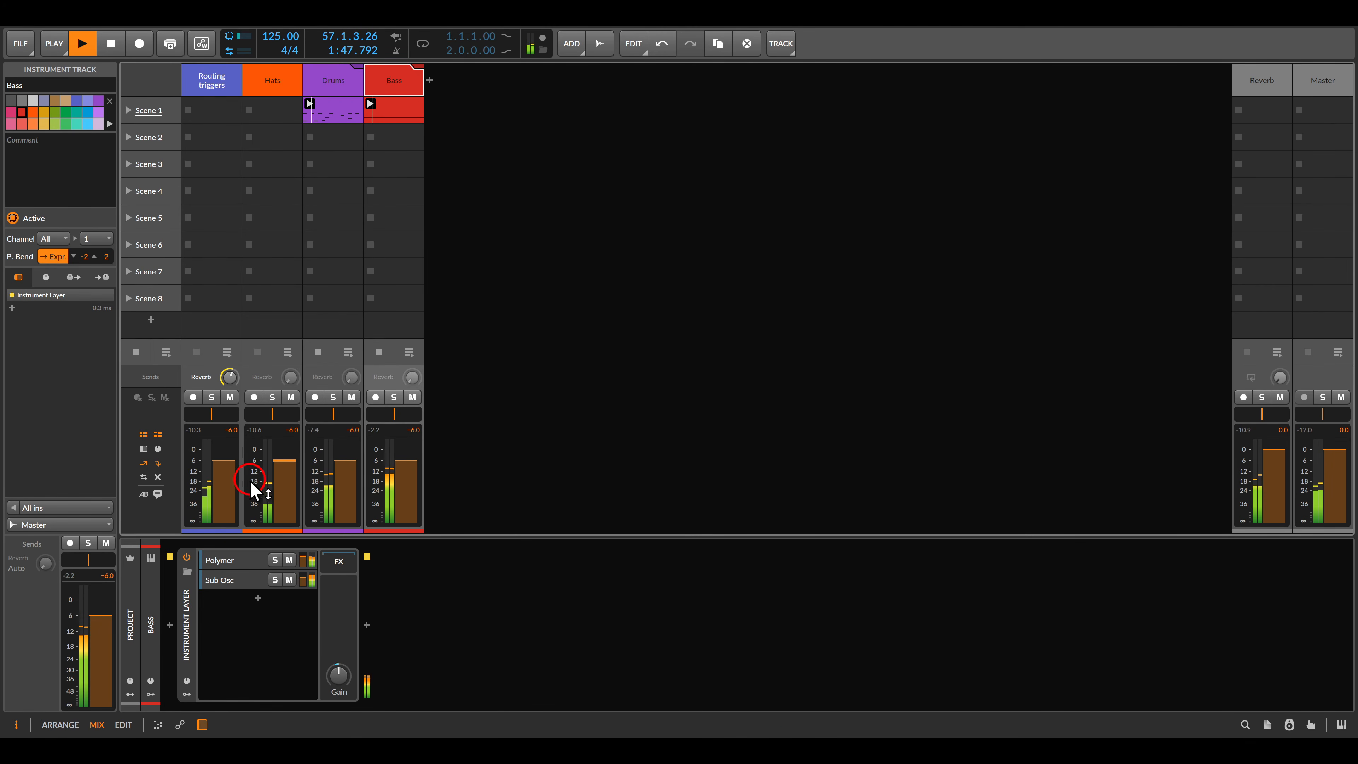
left_click(255, 553)
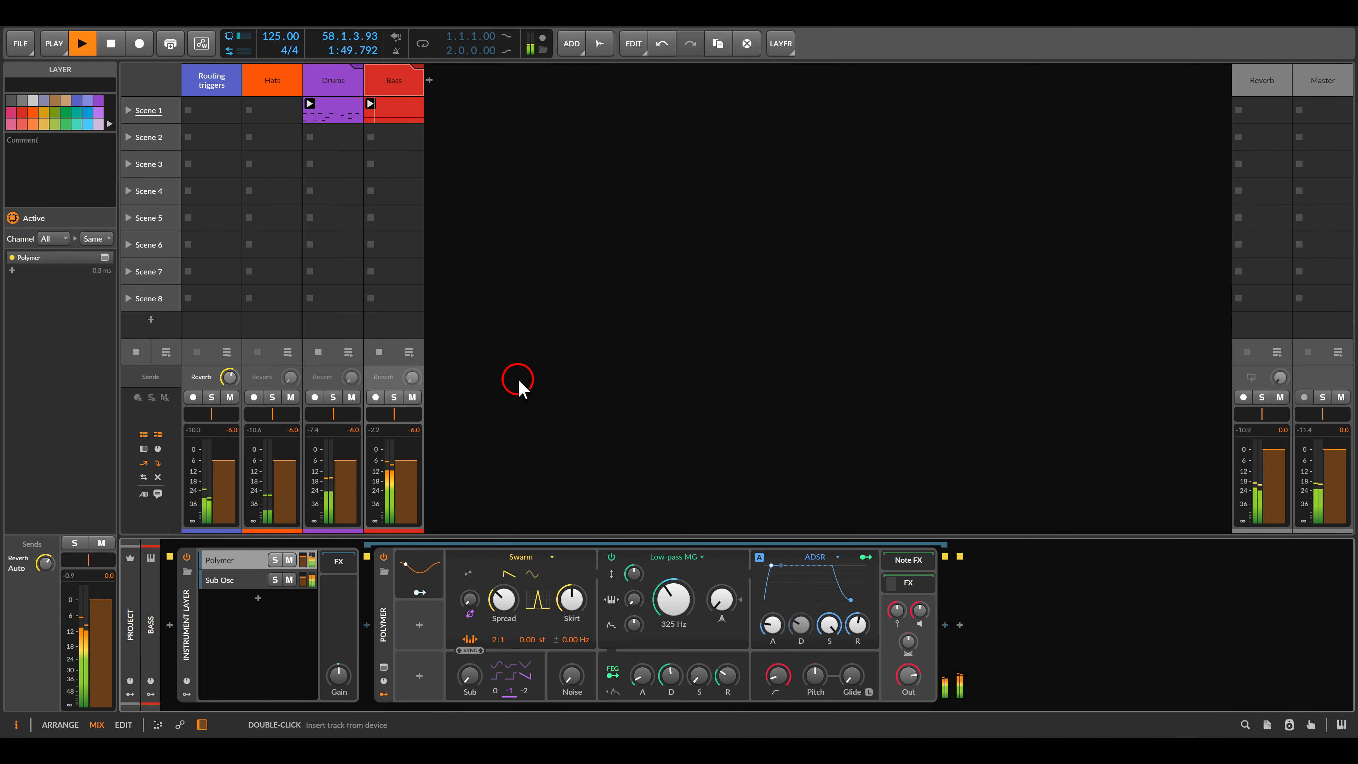
left_click(217, 83)
left_click(283, 599)
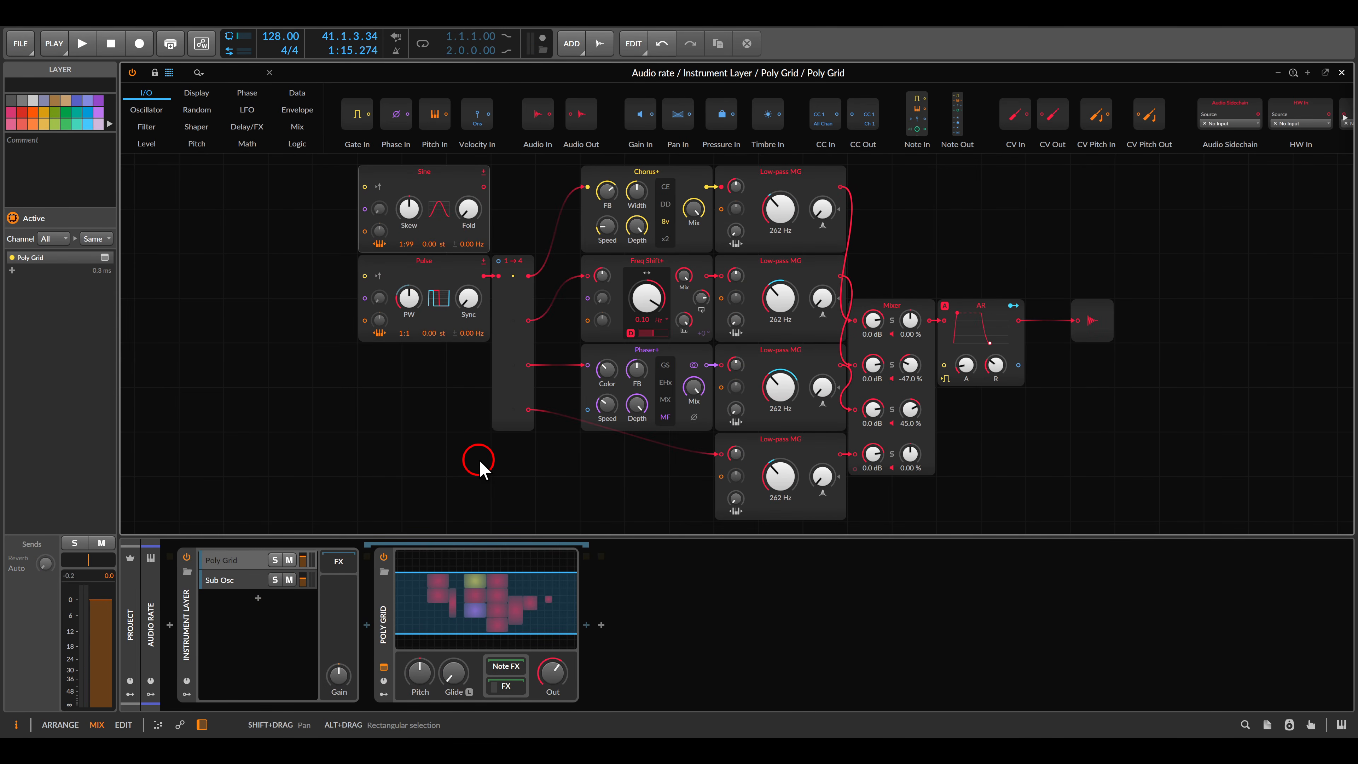
Start playback and connect the Sine oscillator's output to the control input of the 1→4 Split
left_click(430, 269)
left_click_drag(405, 254, 437, 271)
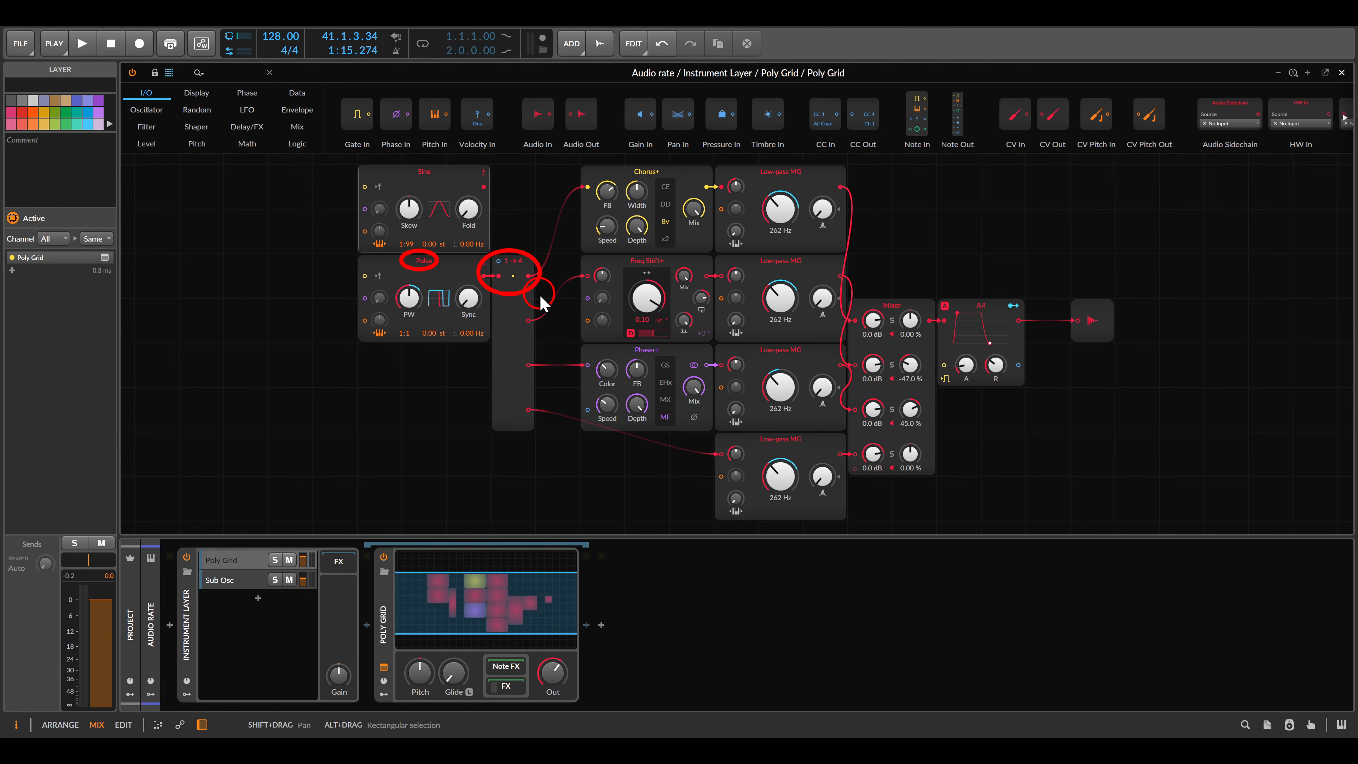
key("space")
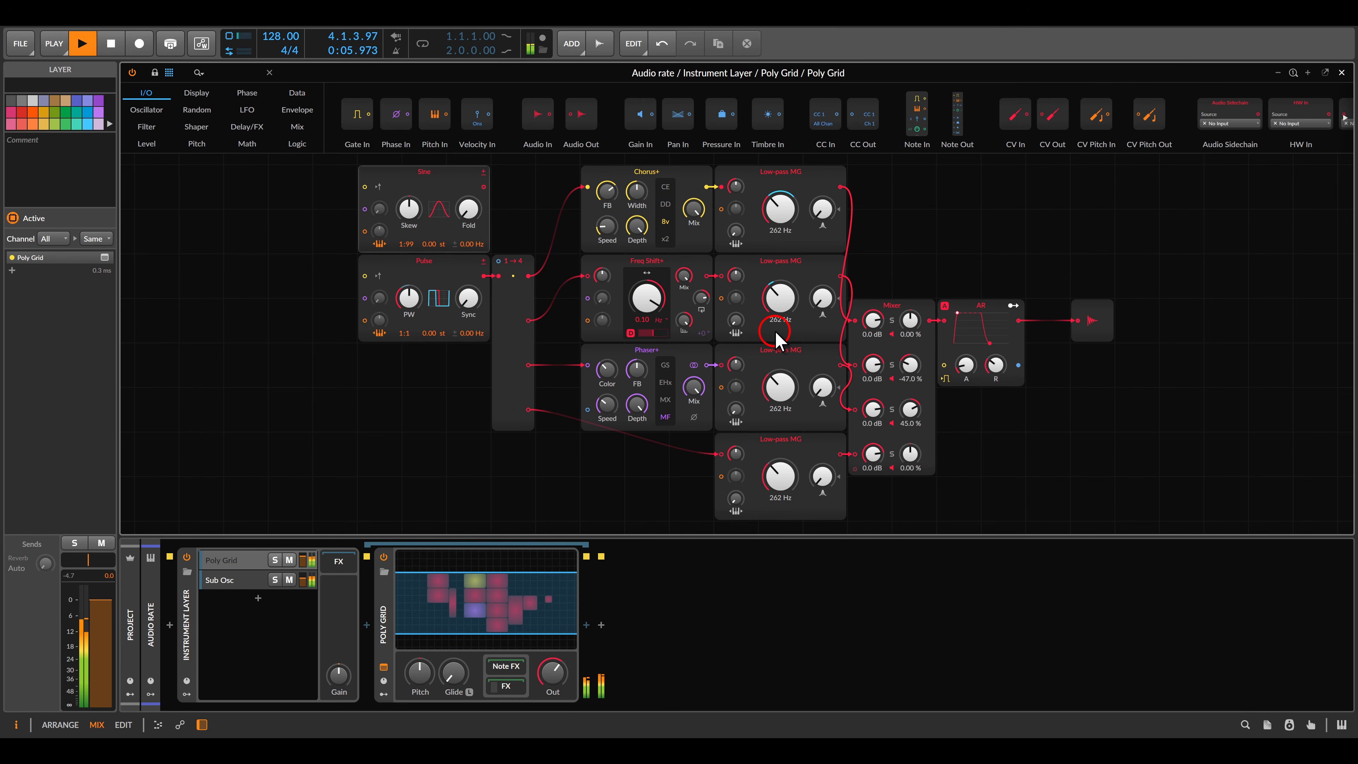
left_click_drag(552, 273, 735, 321)
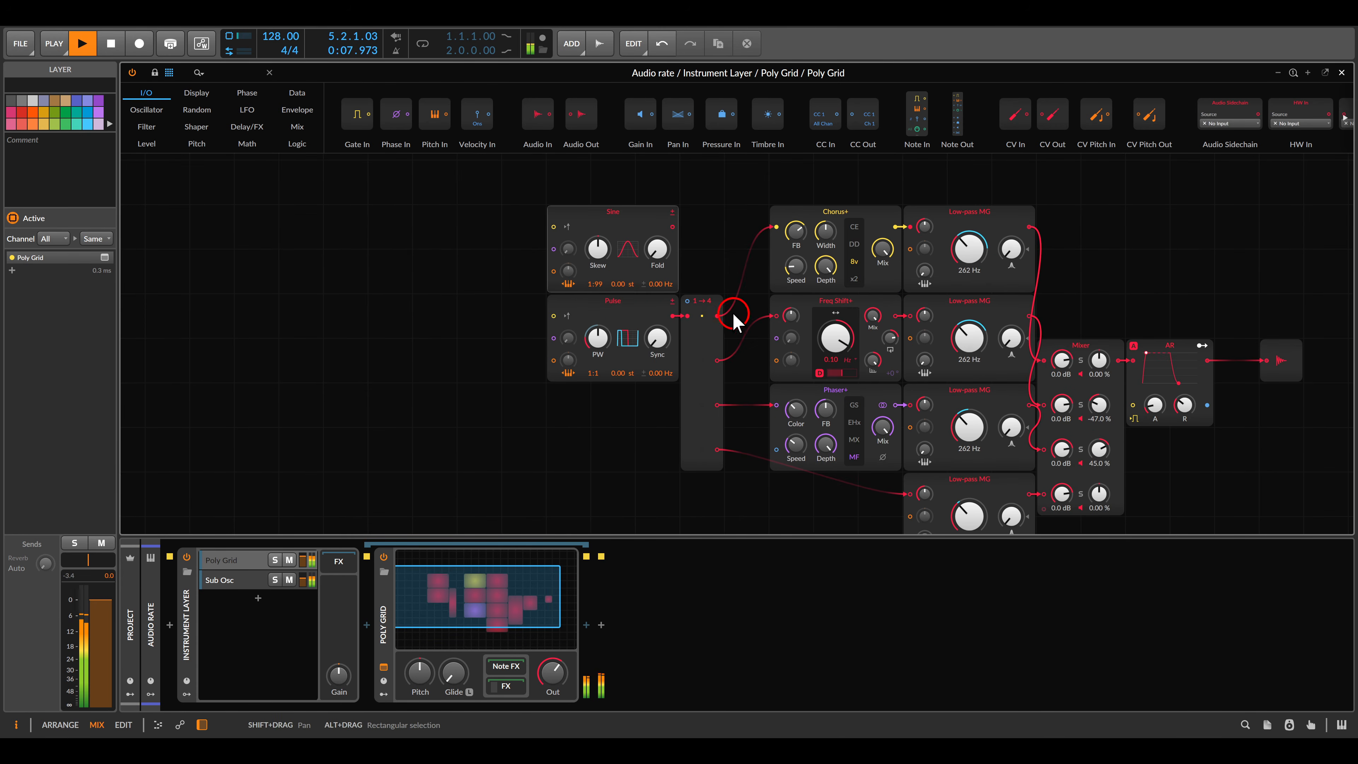
scroll(734, 321, "up", 4)
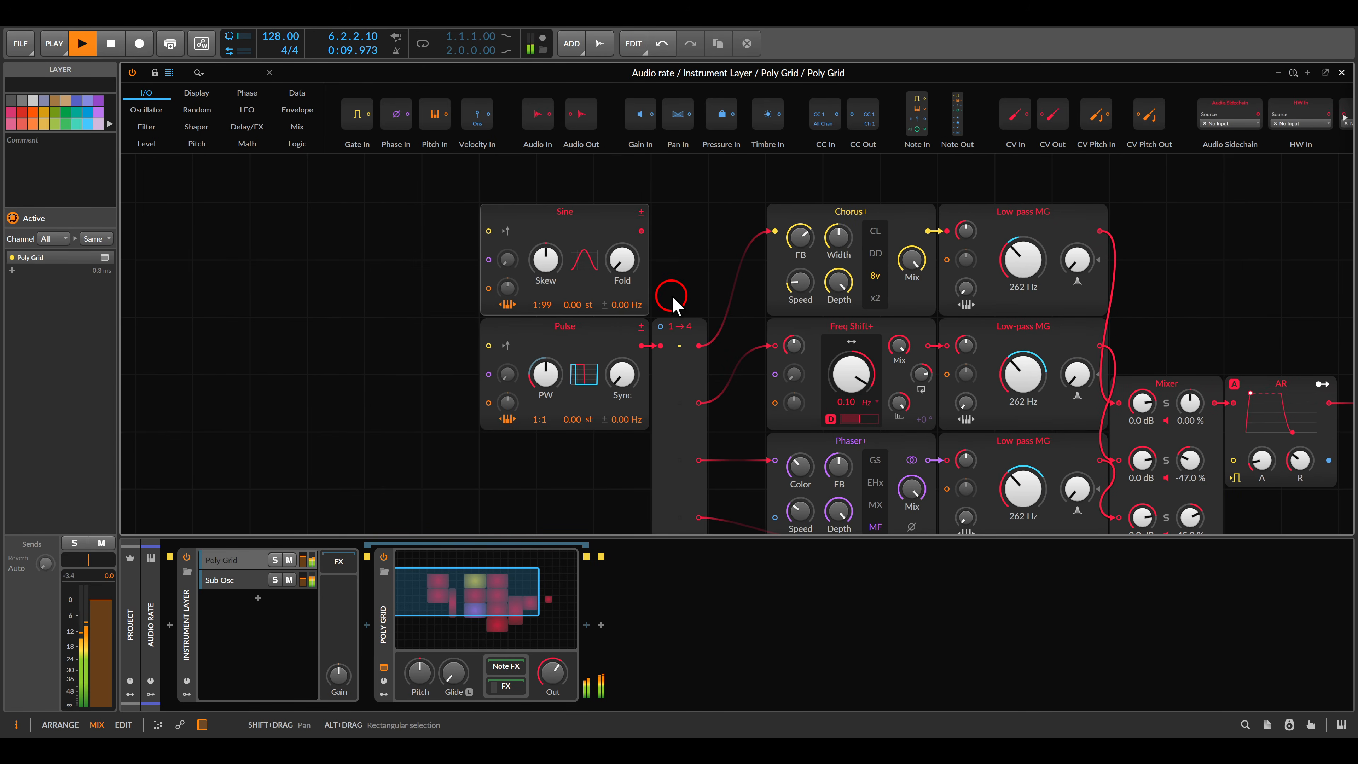
scroll(672, 305, "up", 1)
scroll(680, 262, "up", 1)
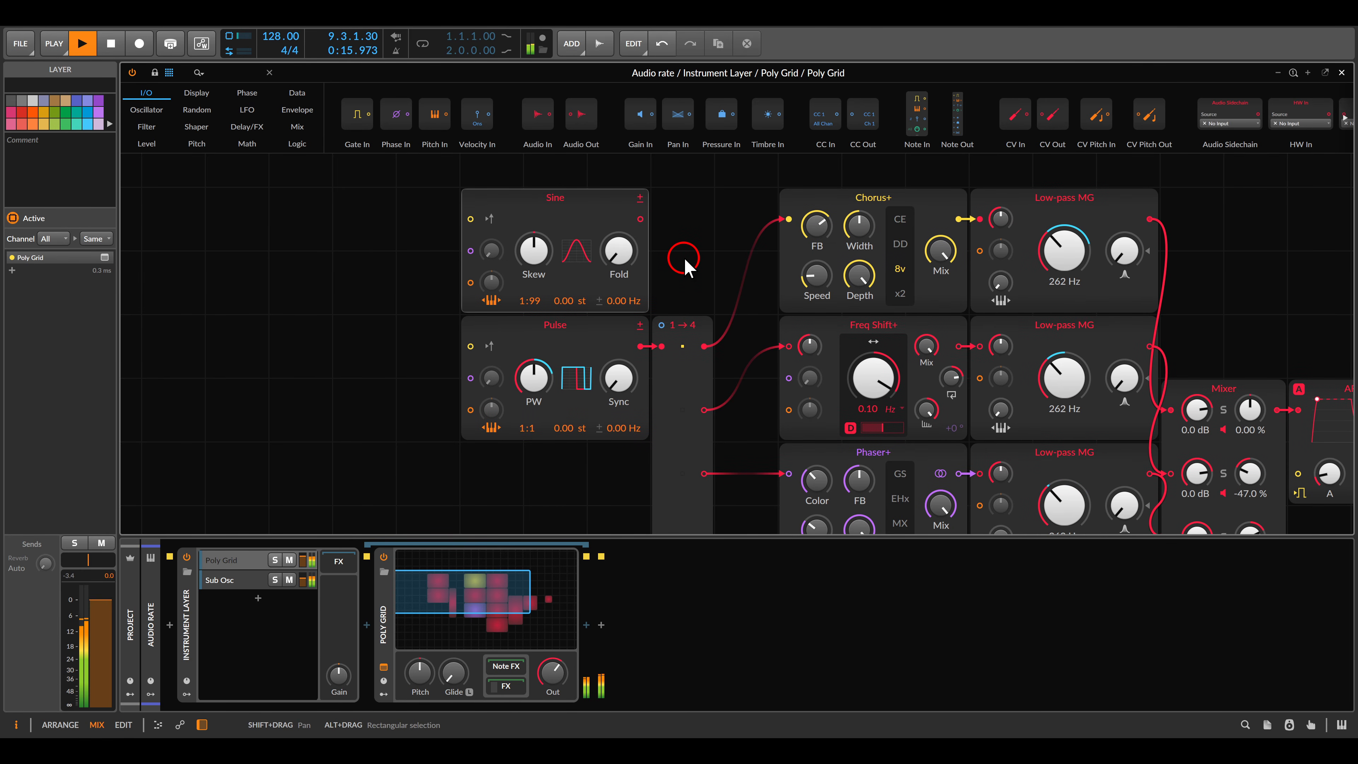
left_click_drag(641, 220, 661, 325)
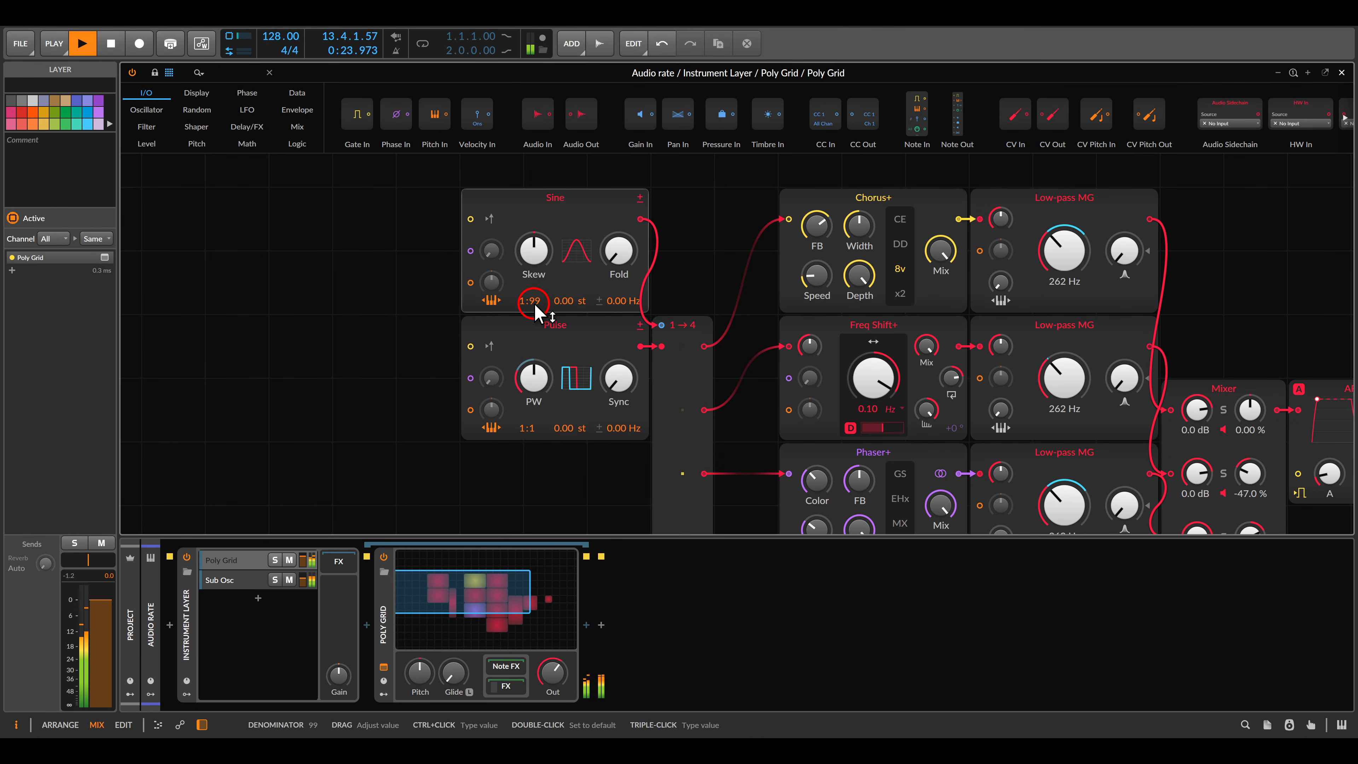
Set the Sine oscillator's frequency ratio to 1:4 and its pitch offset to 7.00 st
left_click_drag(534, 304, 534, 303)
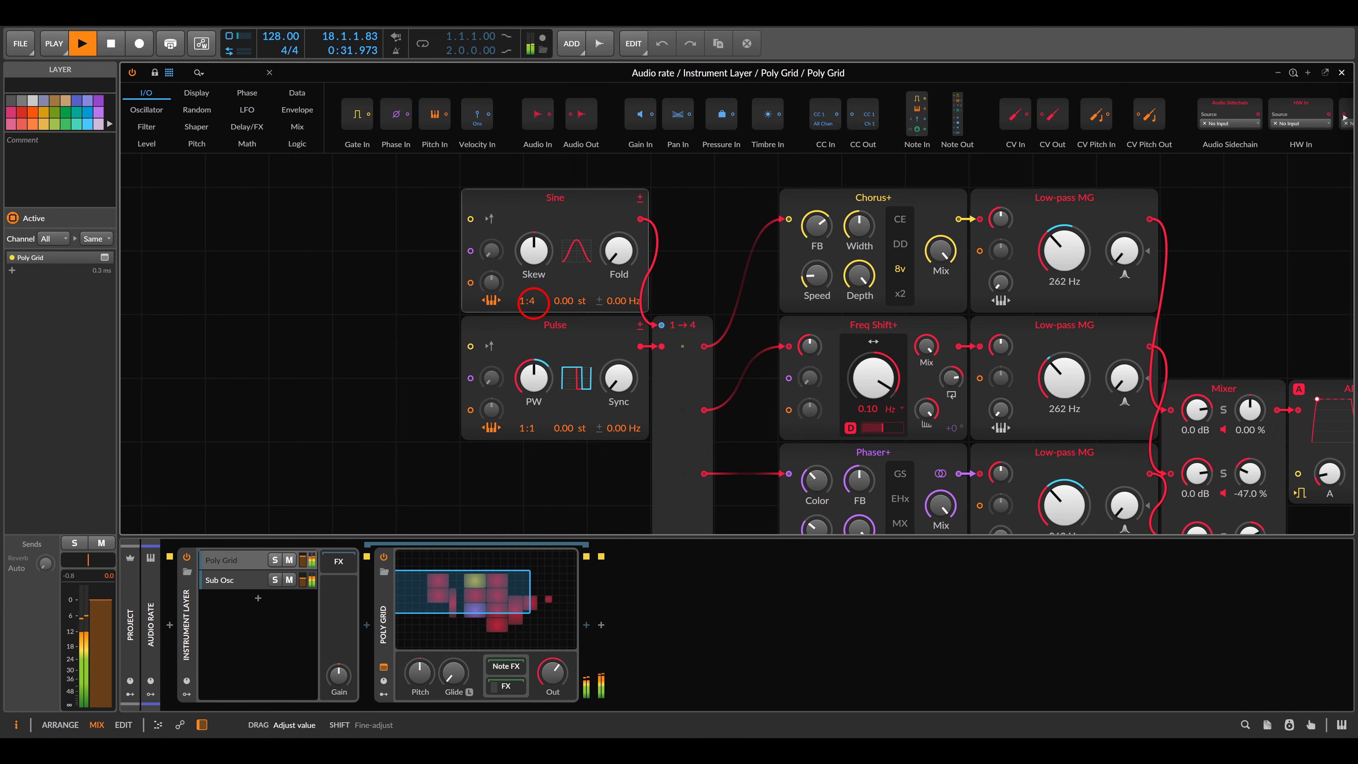
left_click_drag(534, 301, 533, 301)
left_click(694, 236)
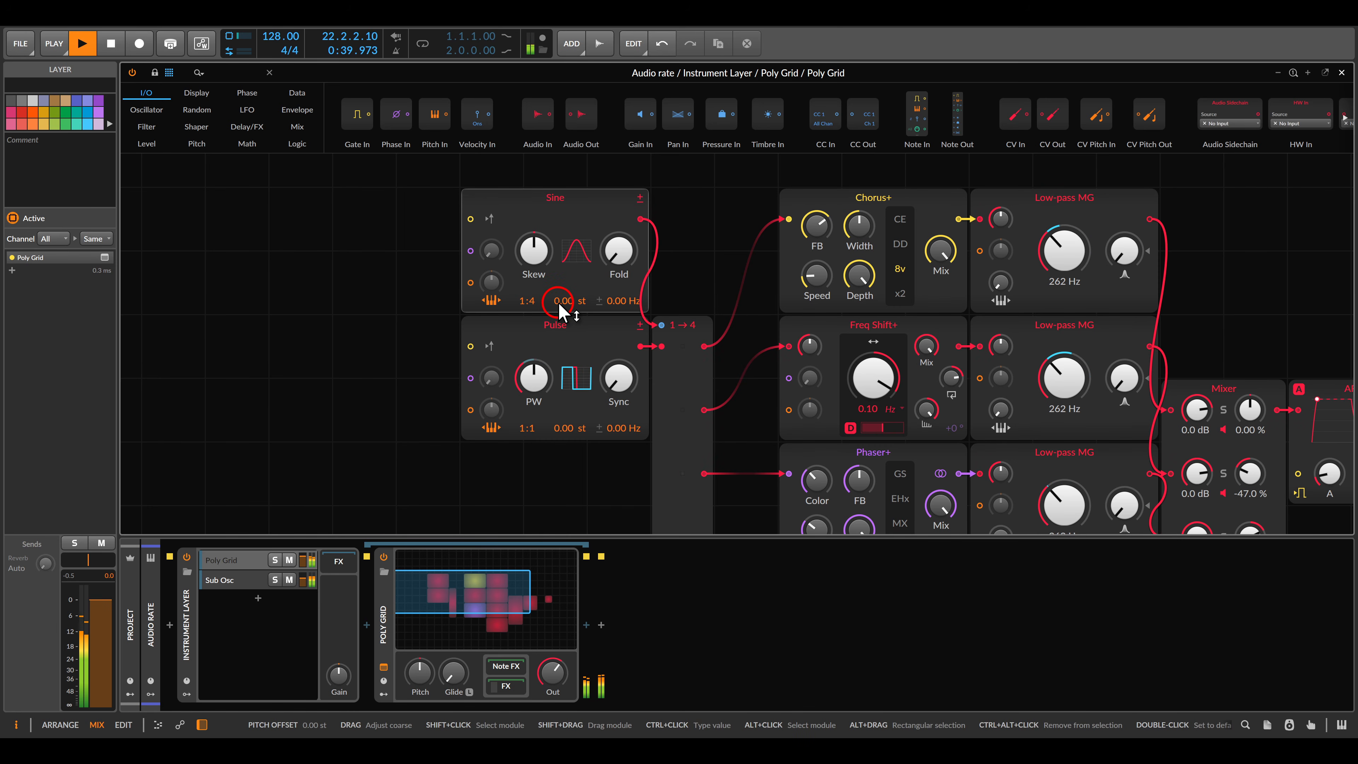
left_click_drag(559, 304, 559, 304)
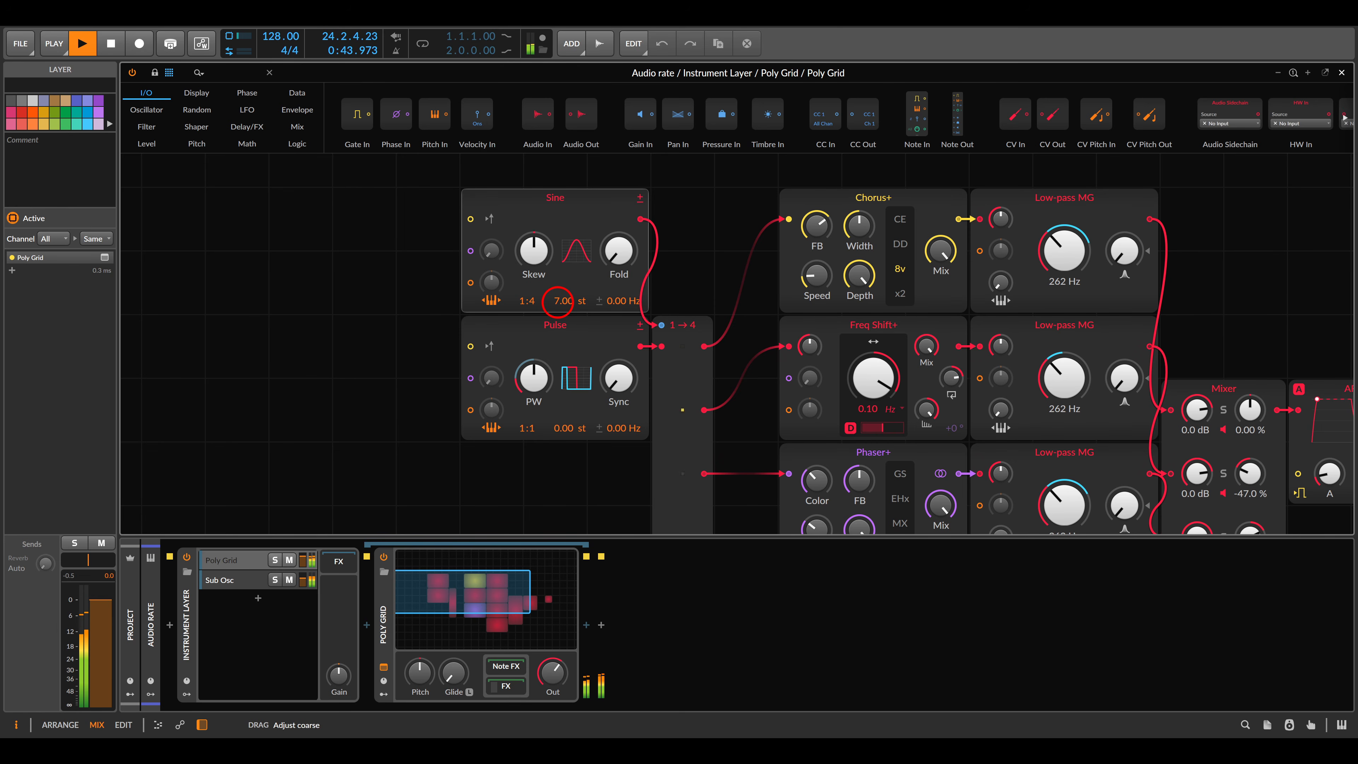
left_click_drag(559, 301, 559, 301)
left_click(692, 272)
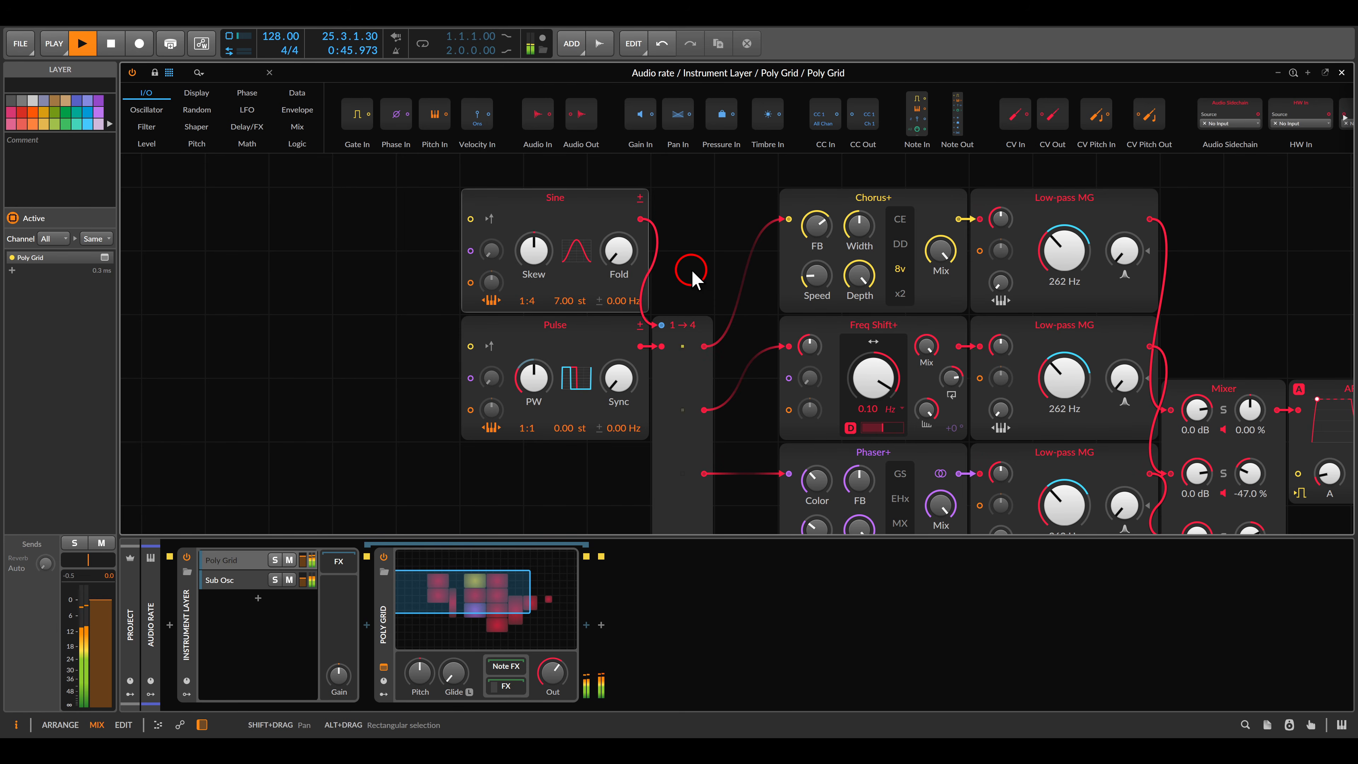
Raise the Sine oscillator's Fold amount and lower its Skew
left_click_drag(623, 252, 623, 252)
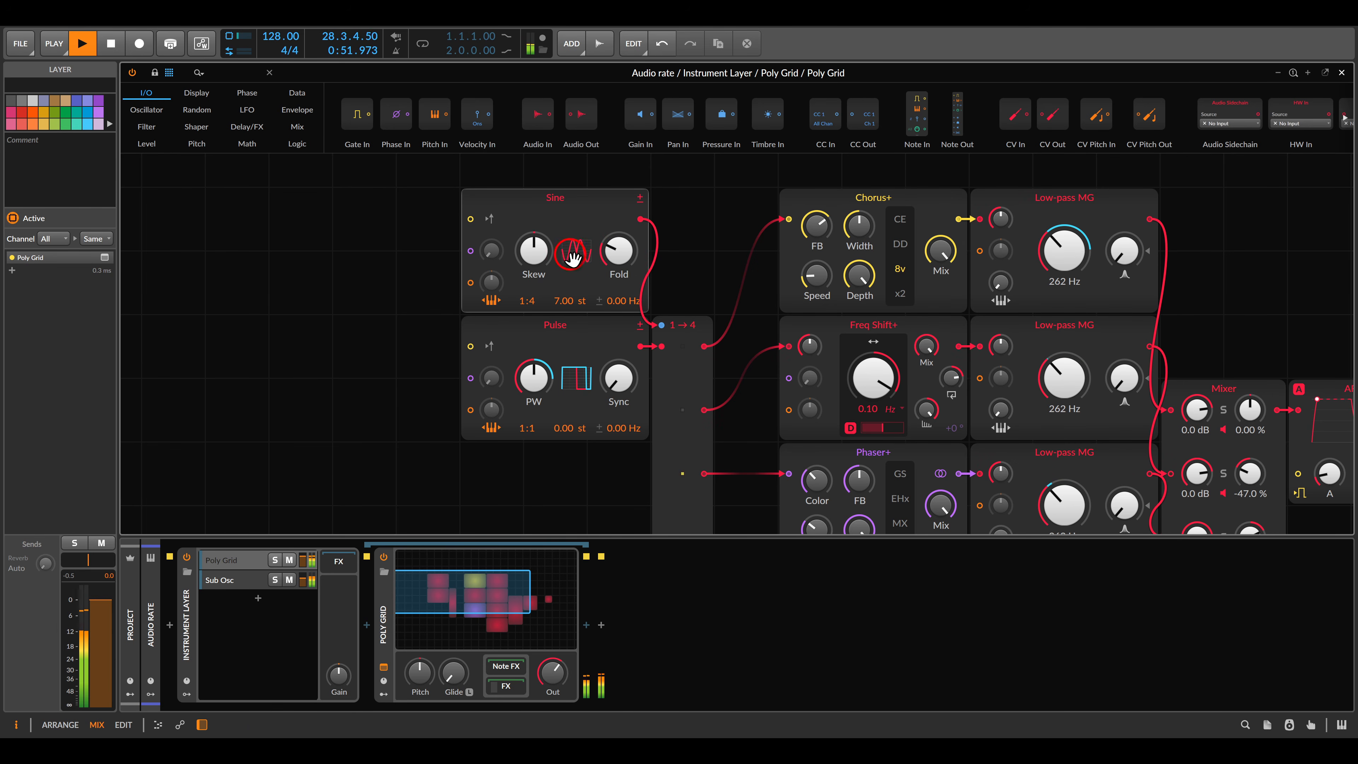
left_click_drag(534, 250, 536, 249)
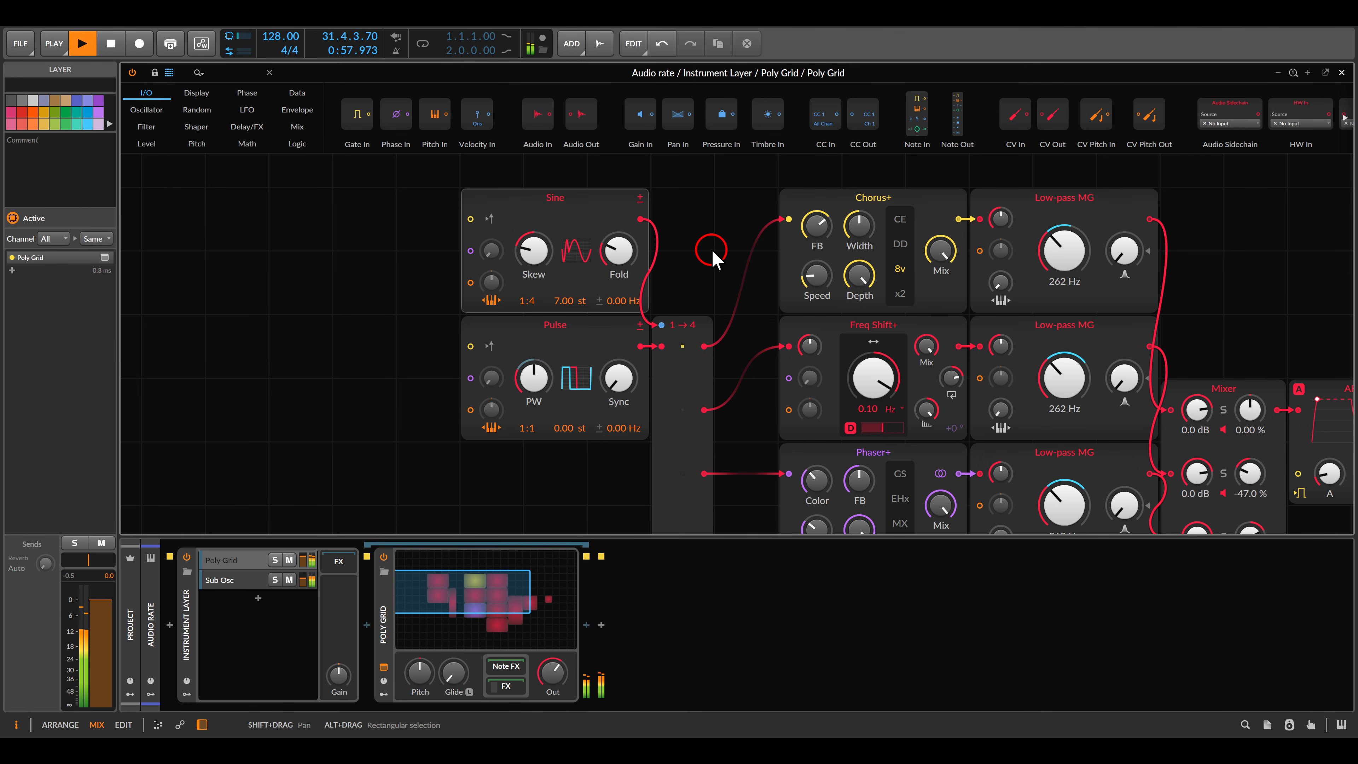
Close the Poly Grid and launch the Kick clip, the Ride clip, and the whole of Scene 1
scroll(716, 256, "down", 5)
left_click_drag(724, 272, 608, 218)
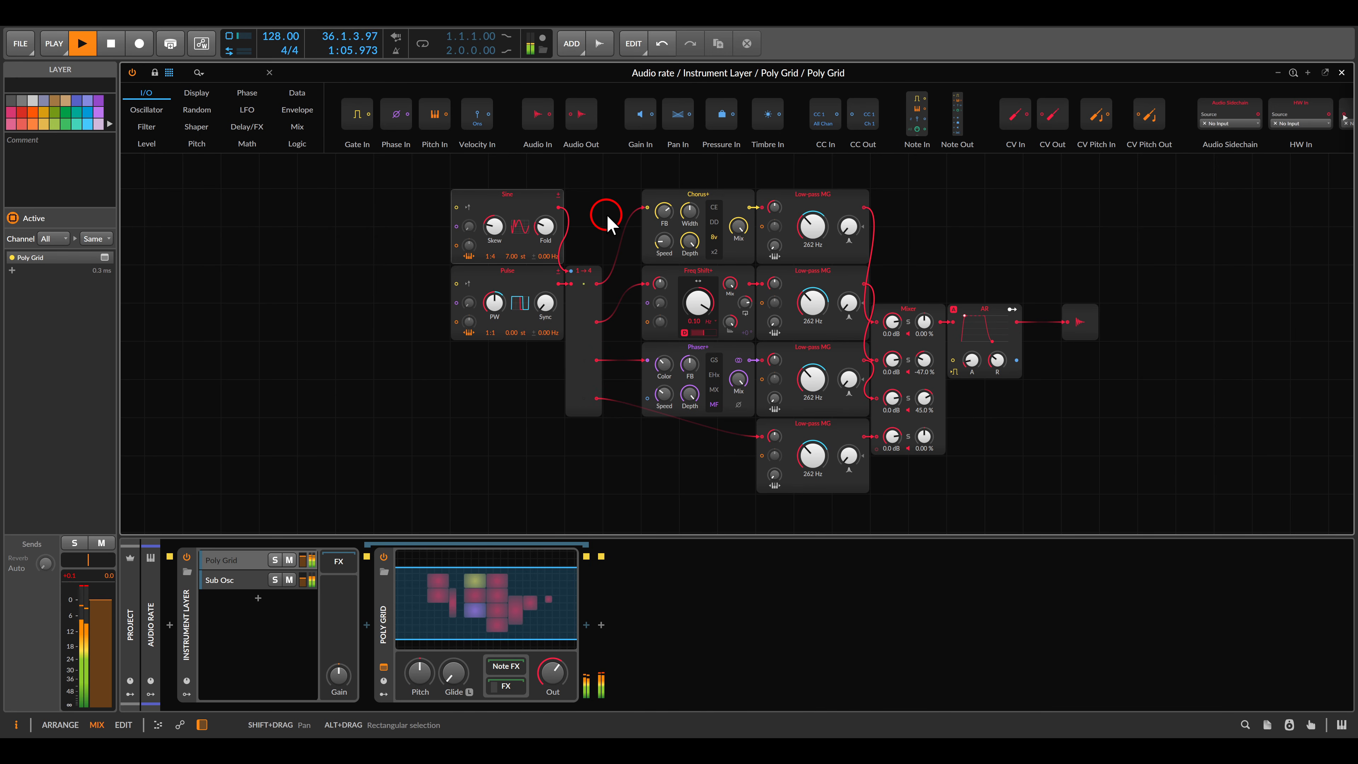
key("Escape")
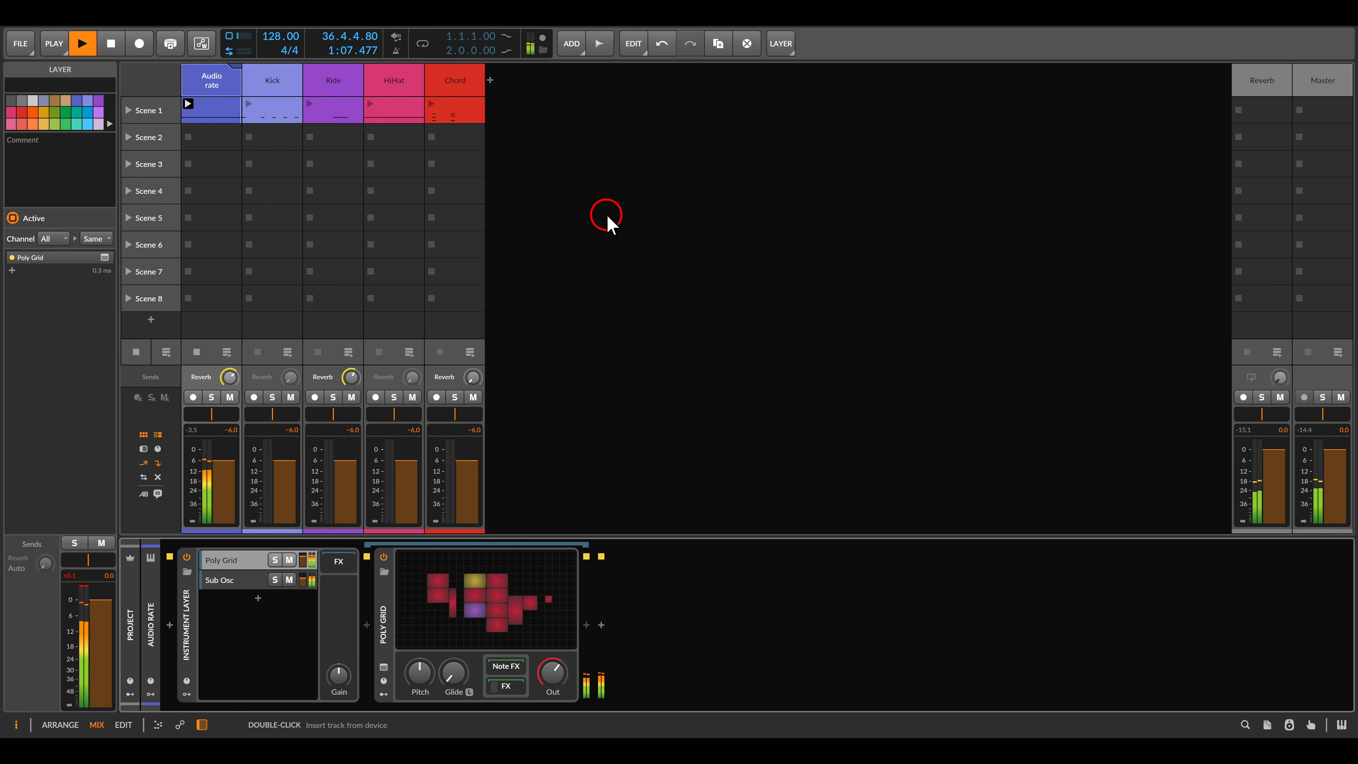
left_click(249, 103)
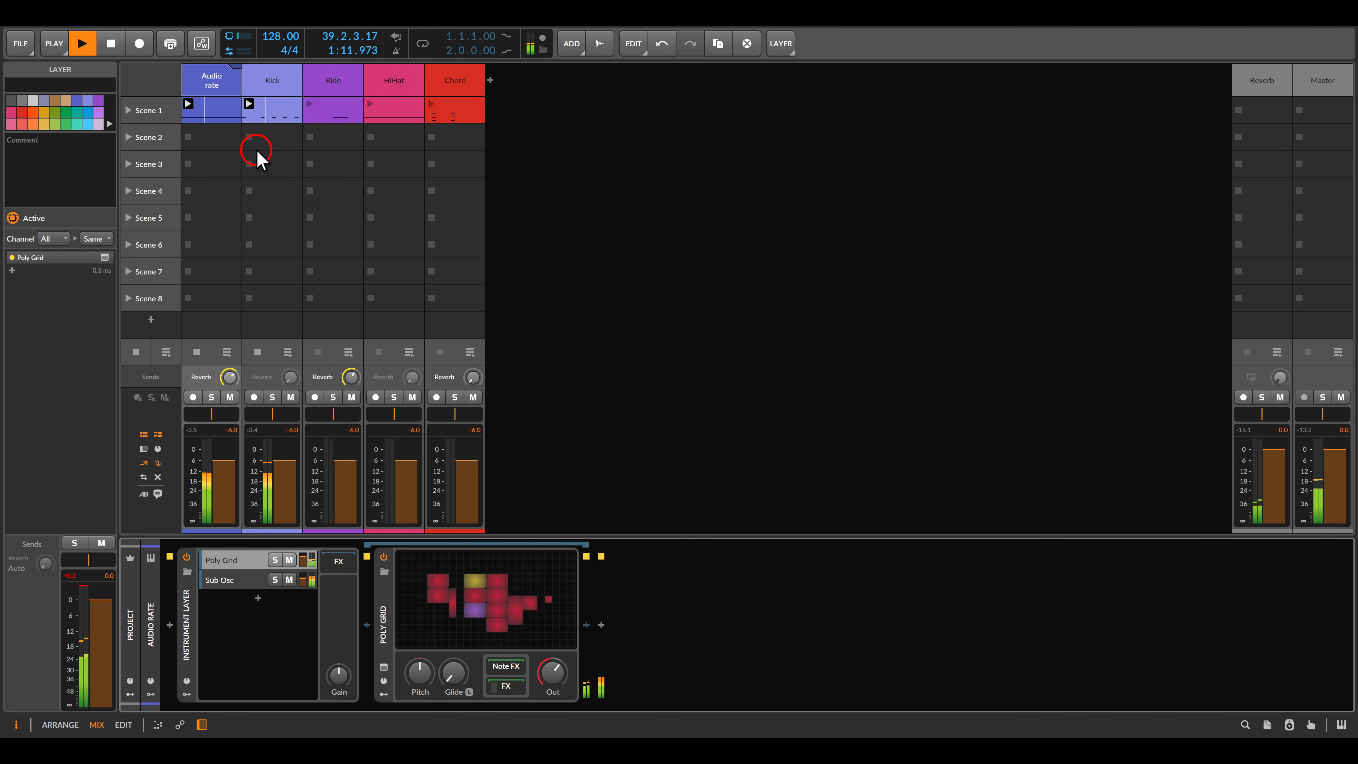
left_click(310, 105)
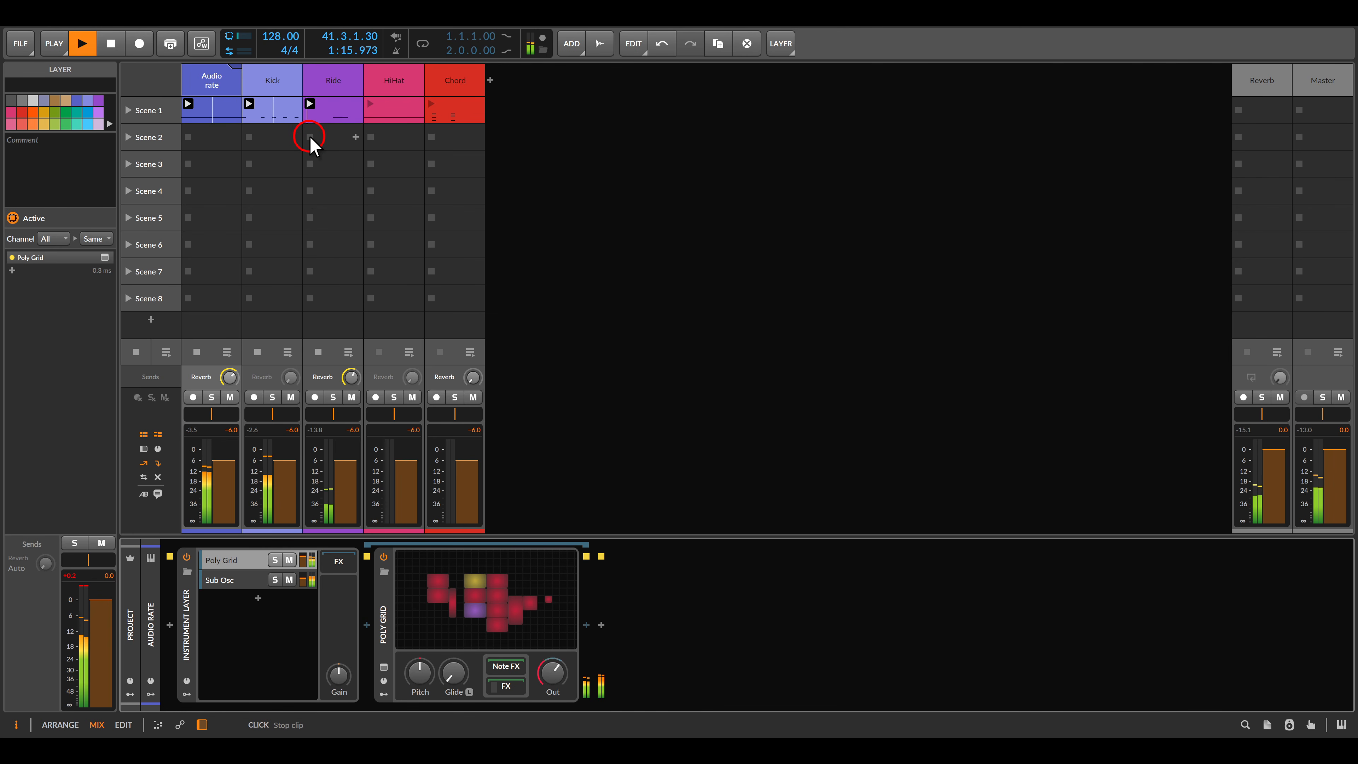
left_click(128, 110)
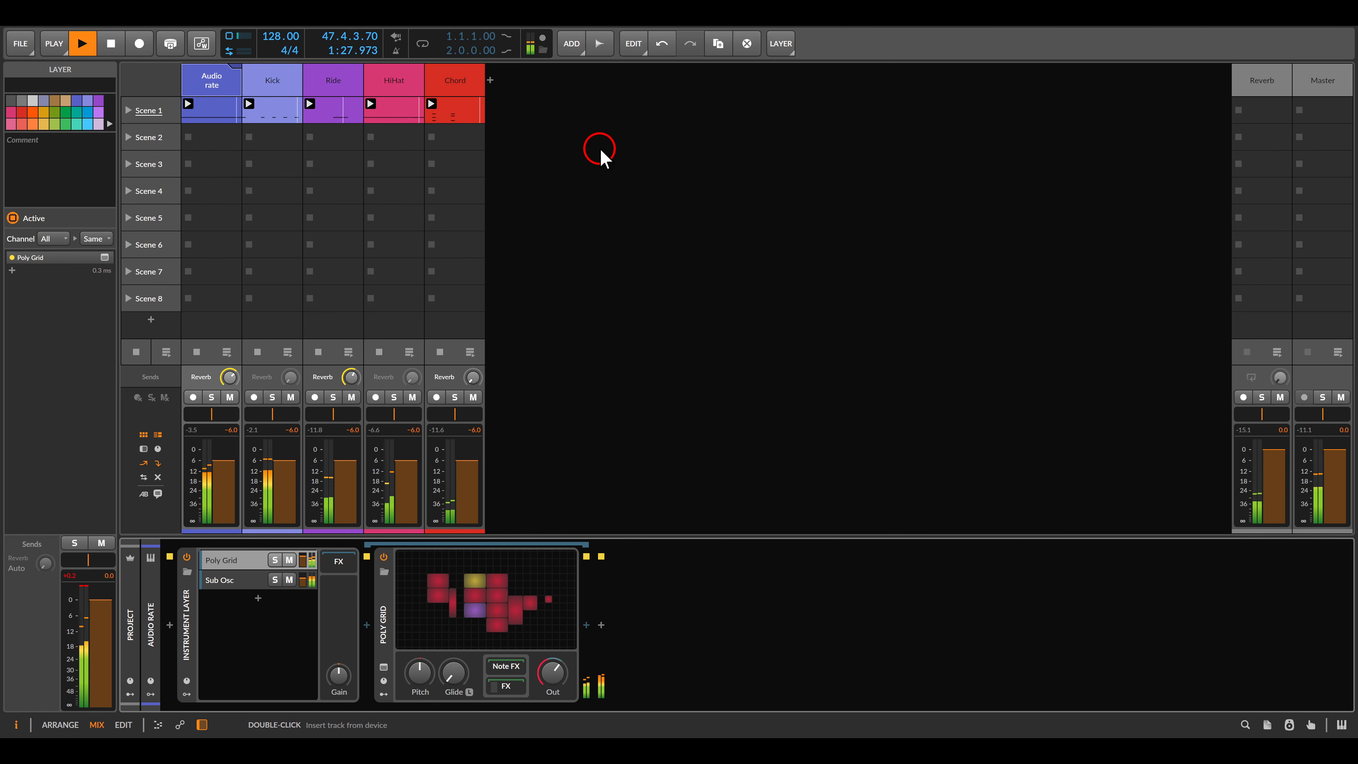
Shorten the decay of the v9 Ride on the Ride track
left_click(331, 81)
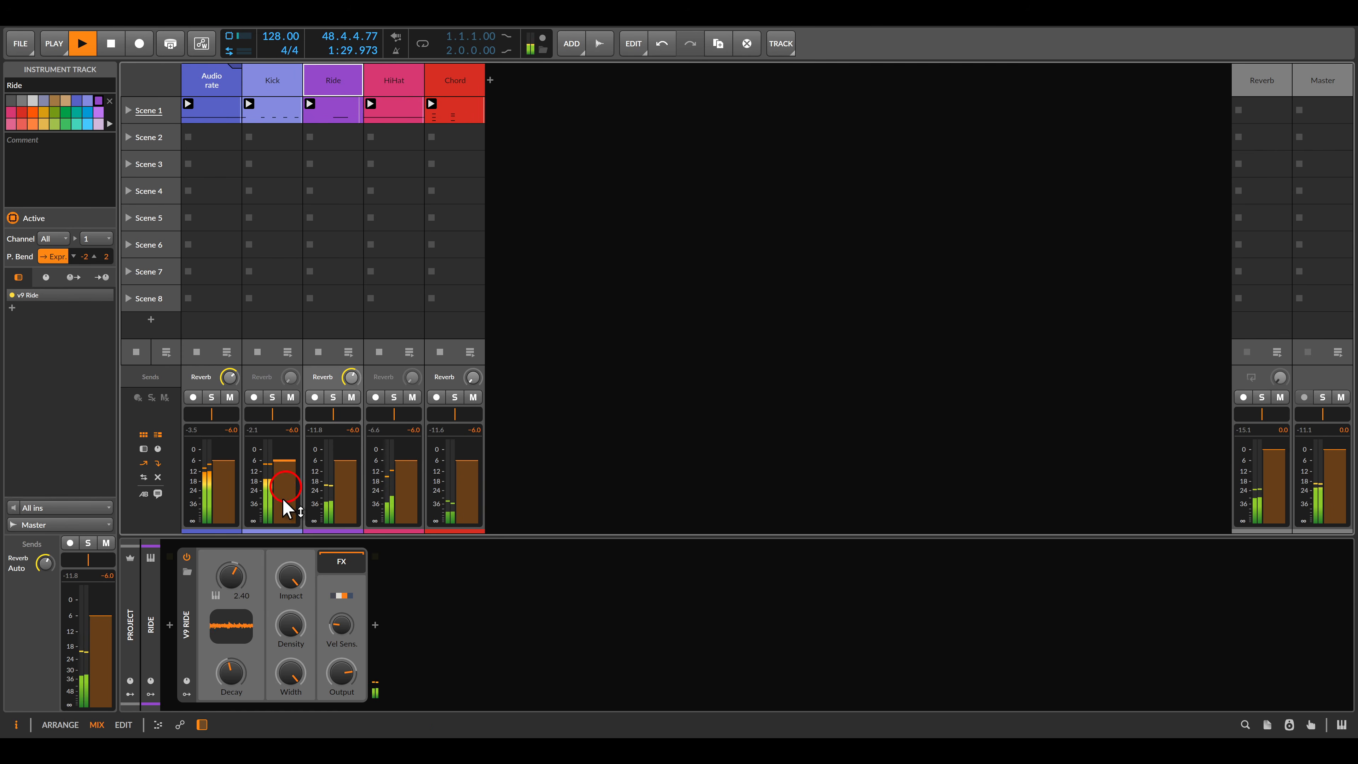
left_click_drag(228, 688, 227, 685)
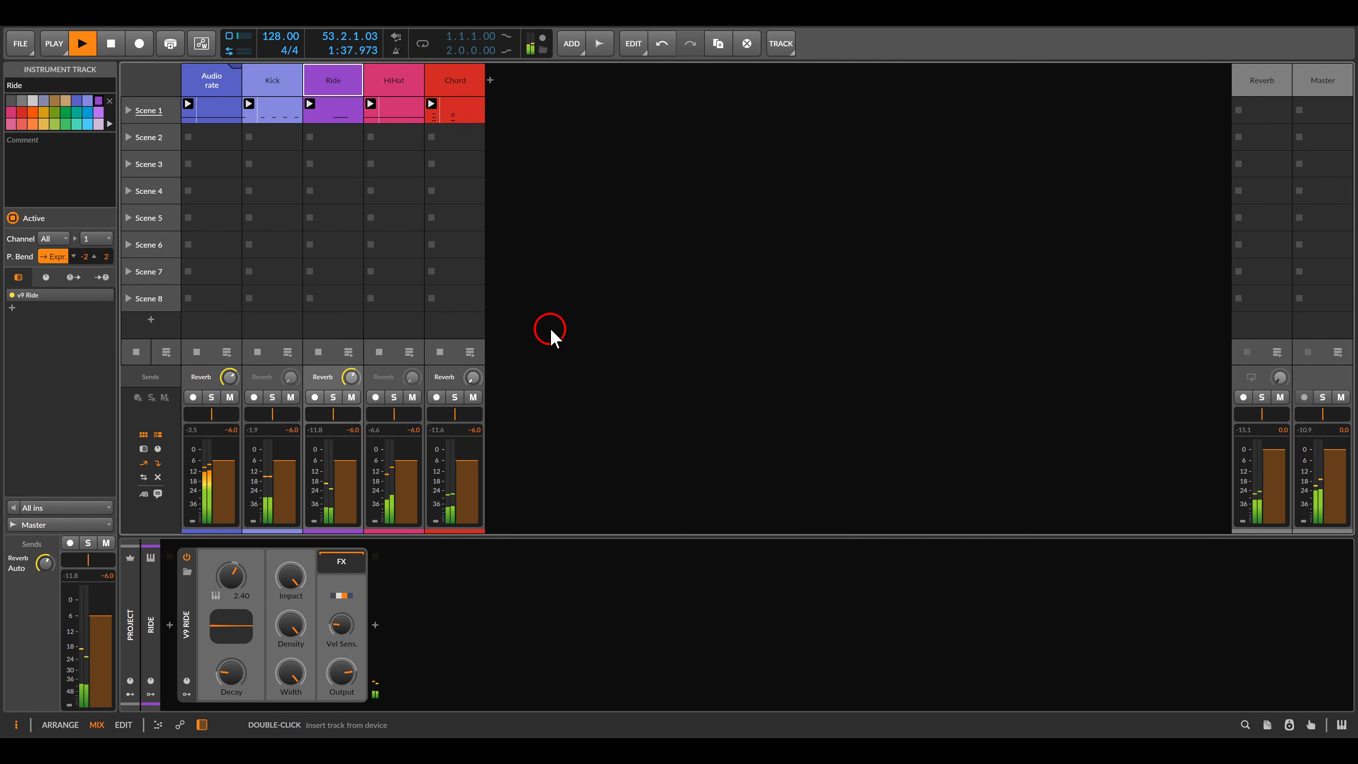
Sweep the low-pass cutoff of the Chord track's Polymer up to 3.62 kHz and back down to 87.3 Hz
left_click(460, 86)
left_click_drag(475, 598, 478, 556)
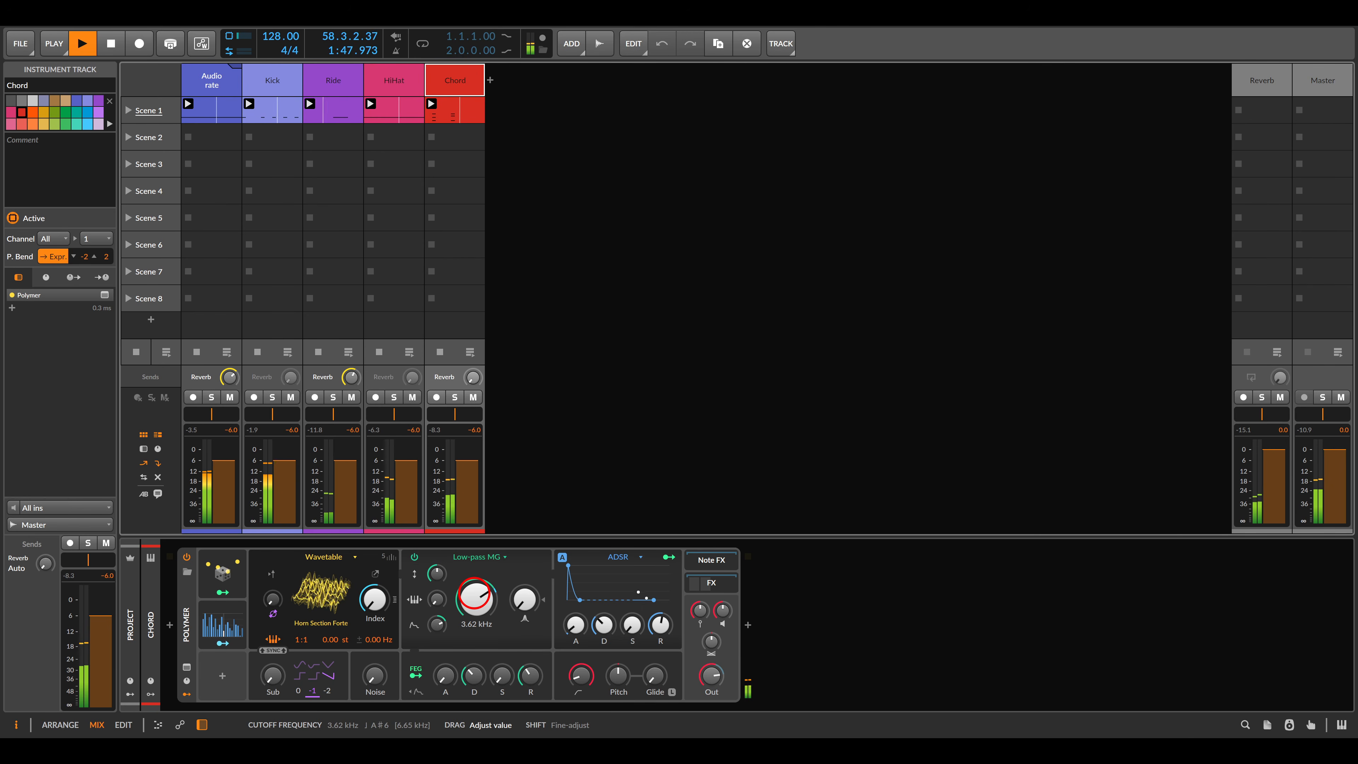
left_click_drag(477, 556, 478, 602)
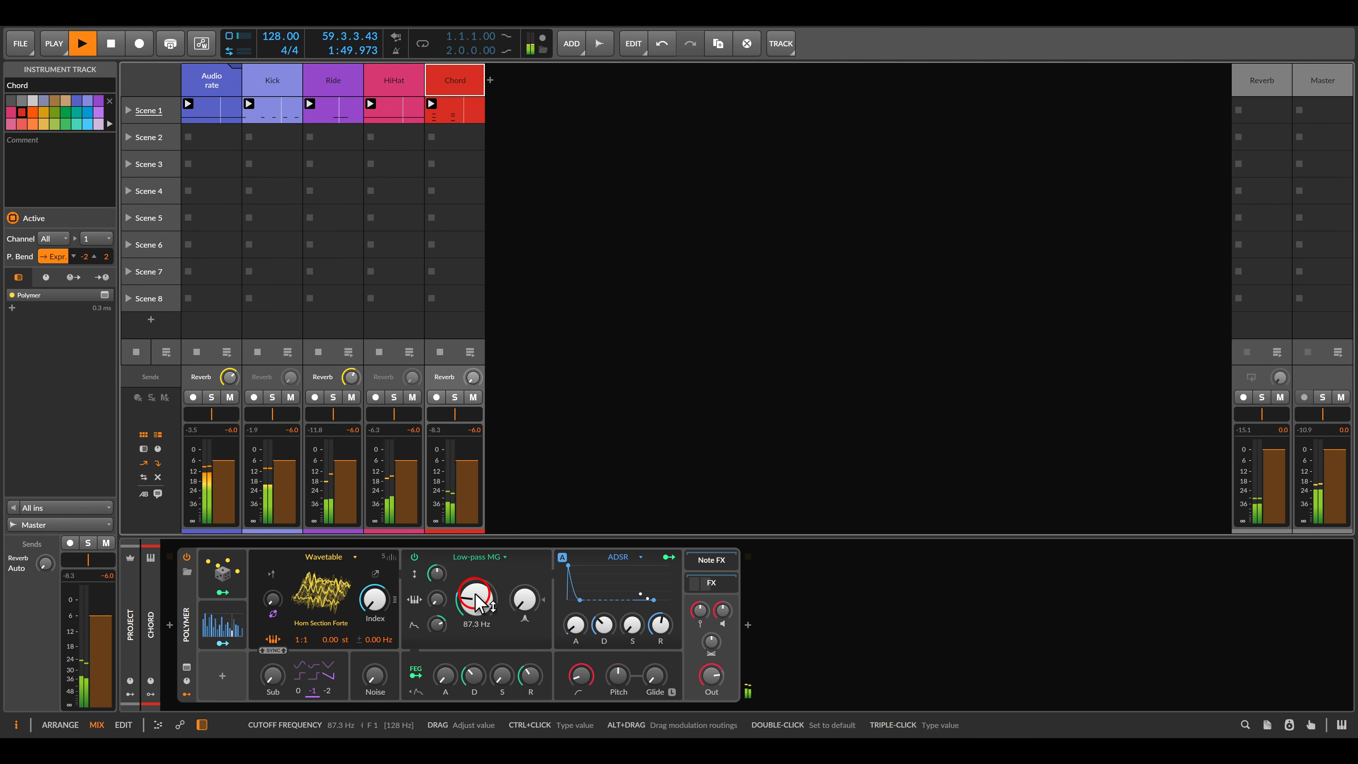